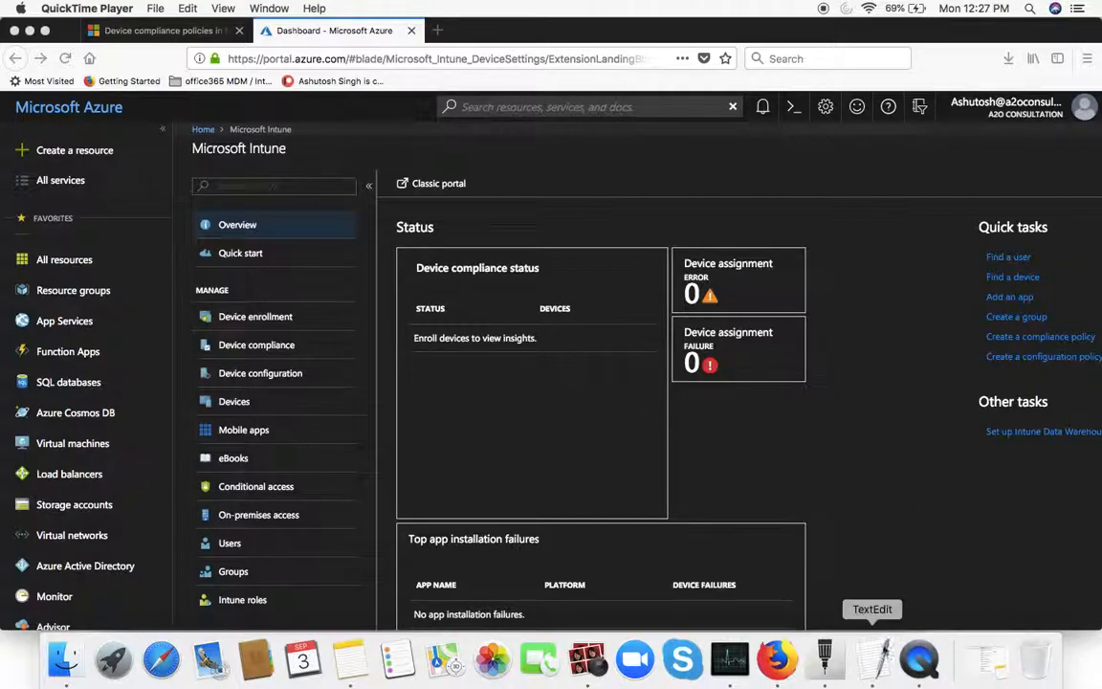
Switch to the TextEdit notes and review the Vol. 1 overview and Prerequisites sections on Intune device compliance policy.
click(876, 656)
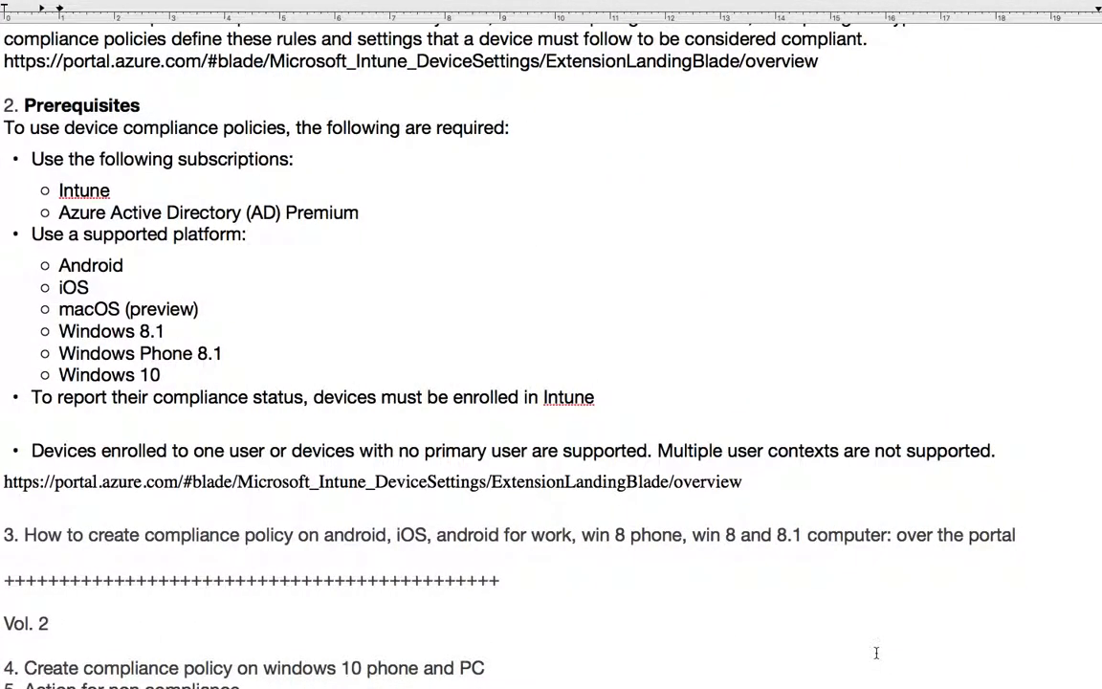
scroll(89, 90, up, 5)
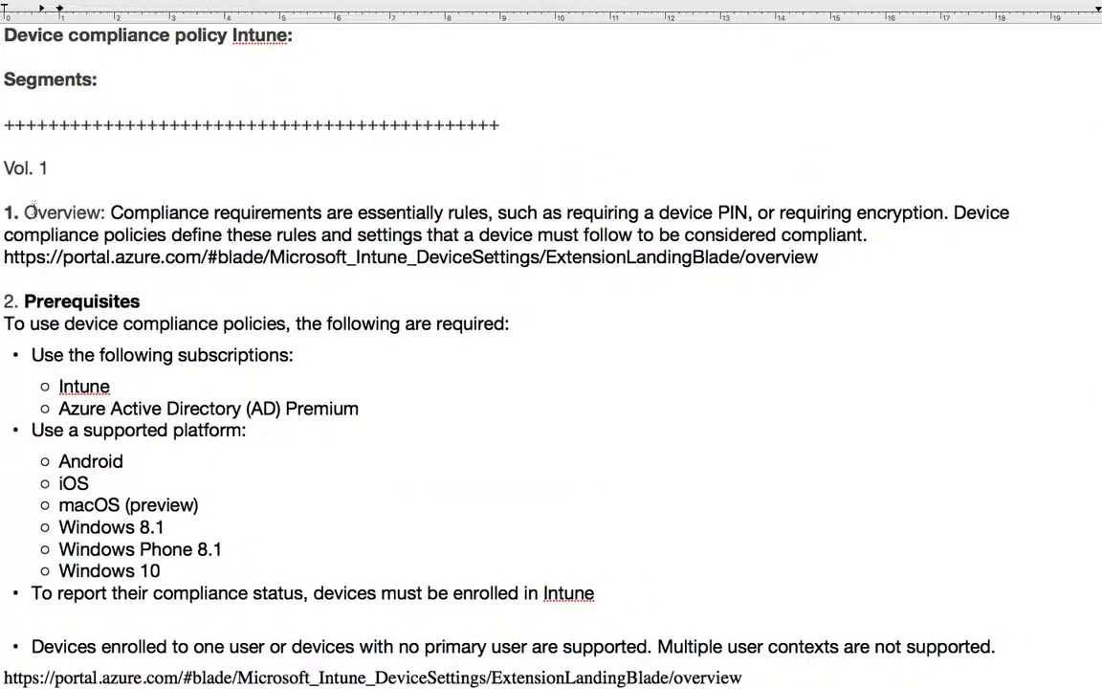
double_click(35, 301)
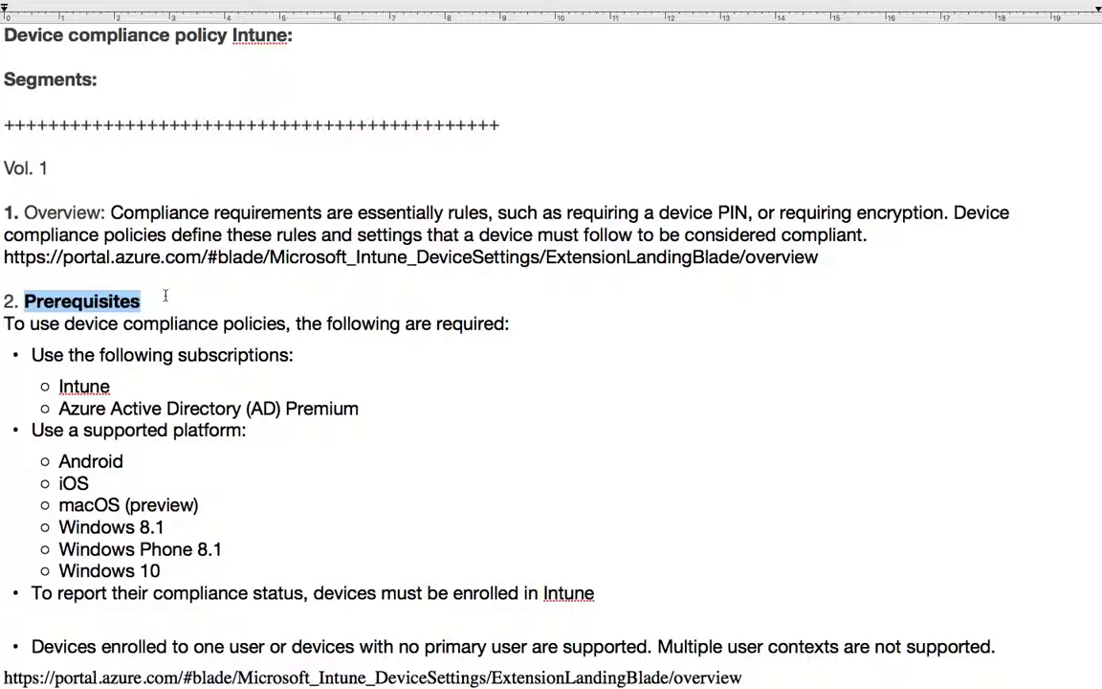
scroll(165, 295, down, 3)
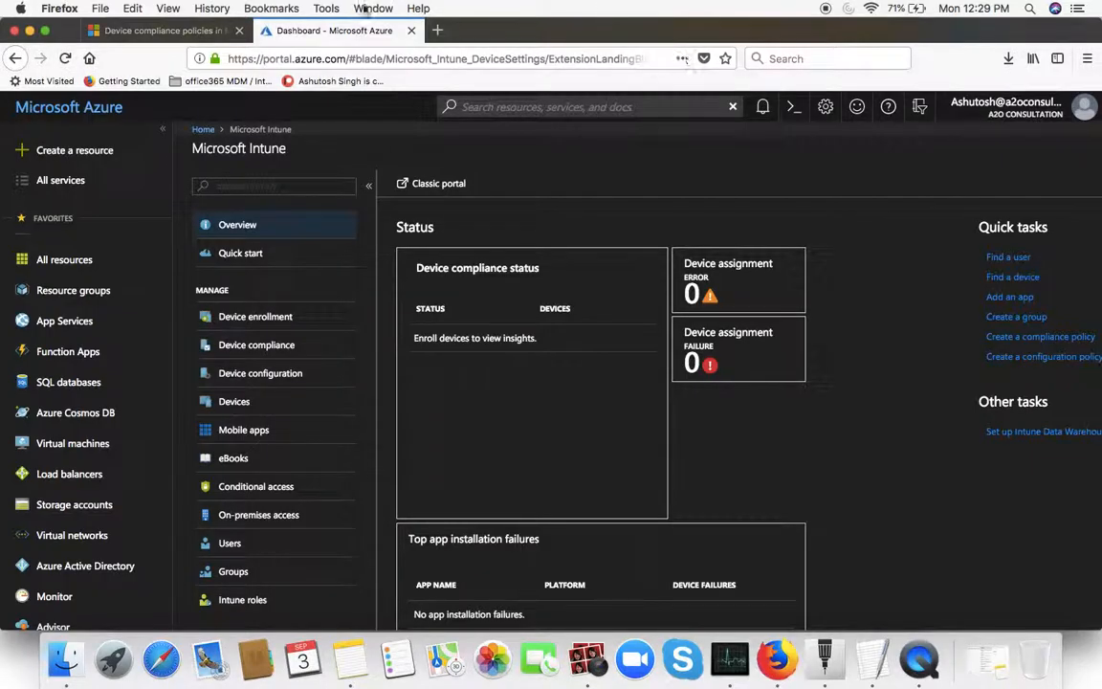
Switch to Firefox and review the Microsoft Docs article on getting started with device compliance policies in Intune.
click(107, 31)
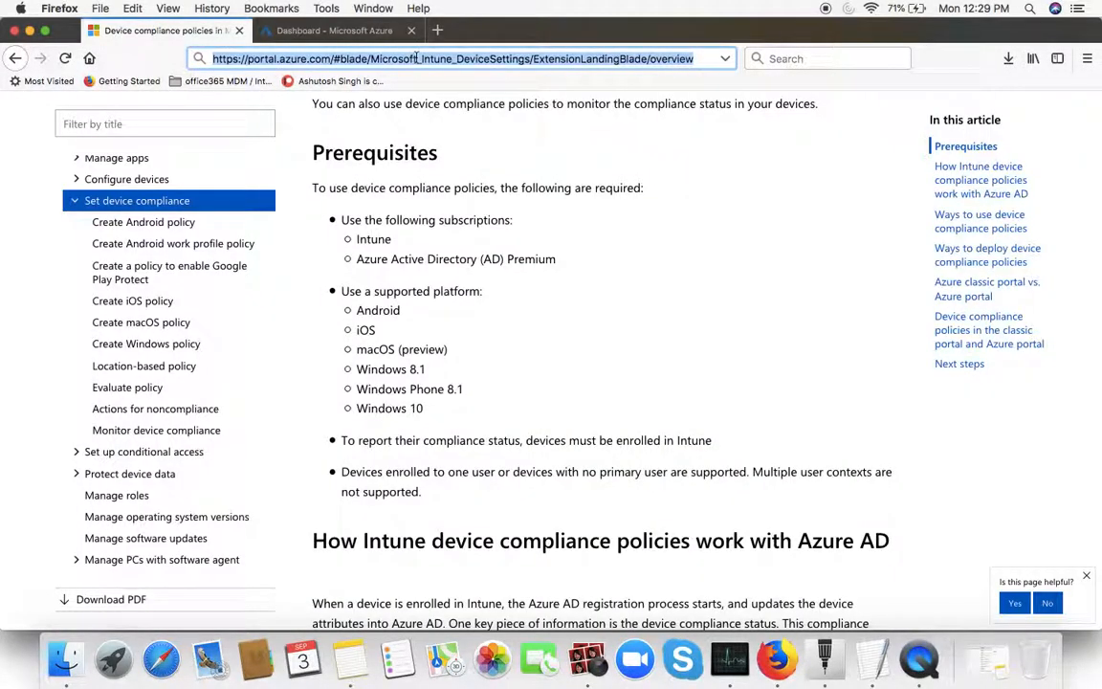
click(376, 58)
scroll(633, 239, down, 5)
scroll(632, 238, up, 15)
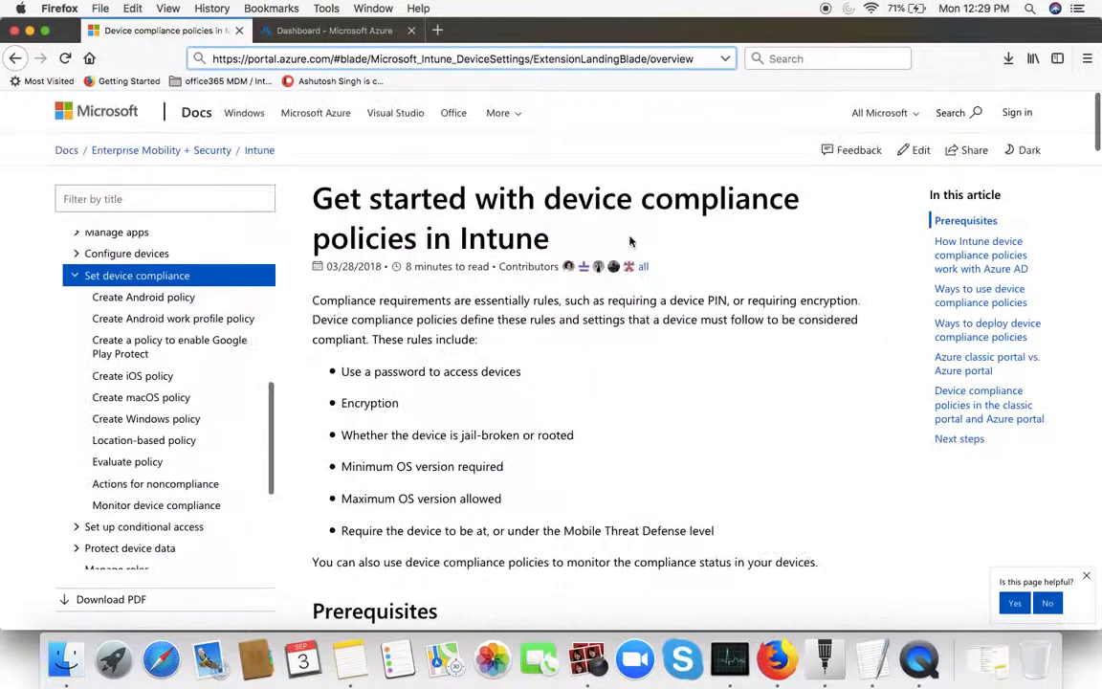
scroll(632, 239, down, 2)
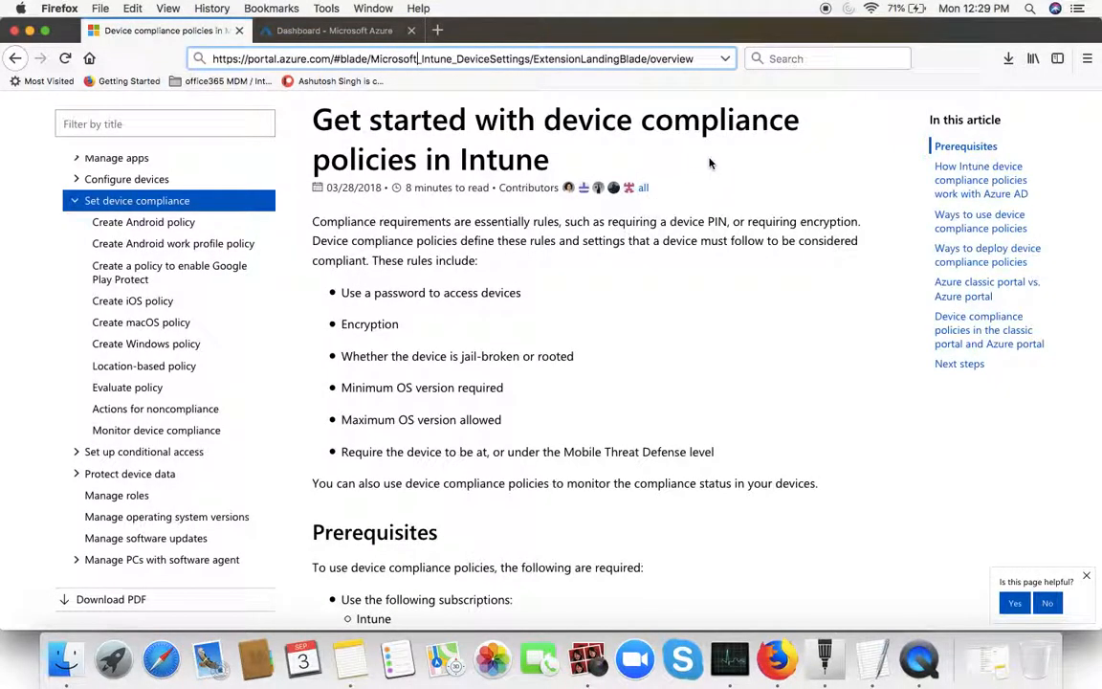
key(ctrl+Right)
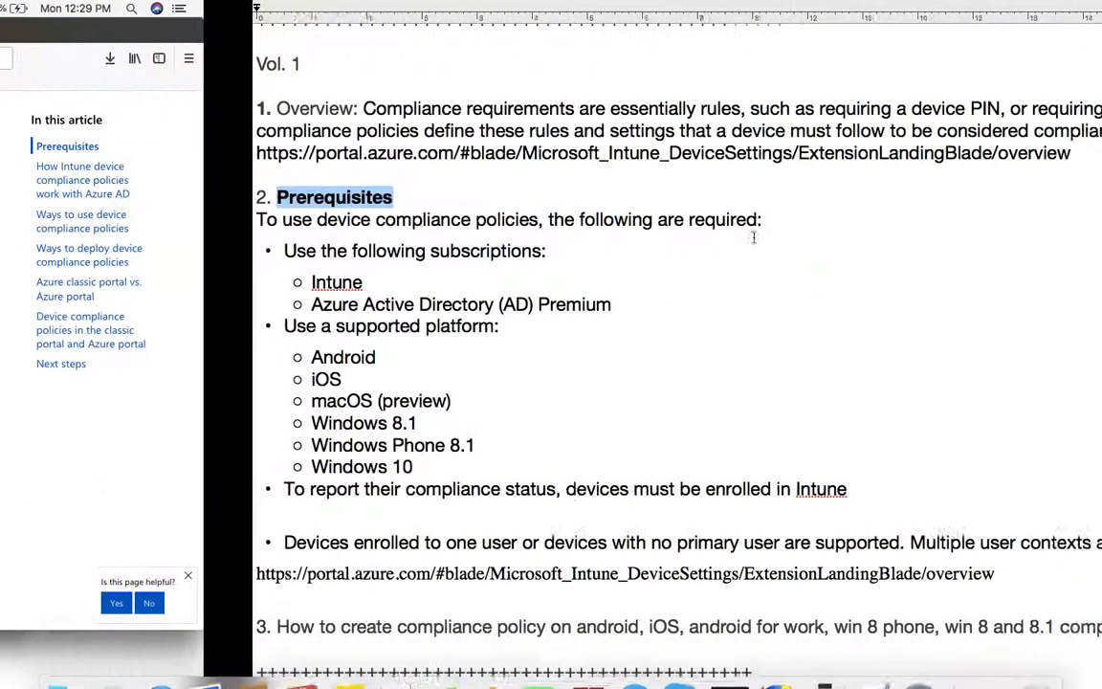
key(ctrl+Left)
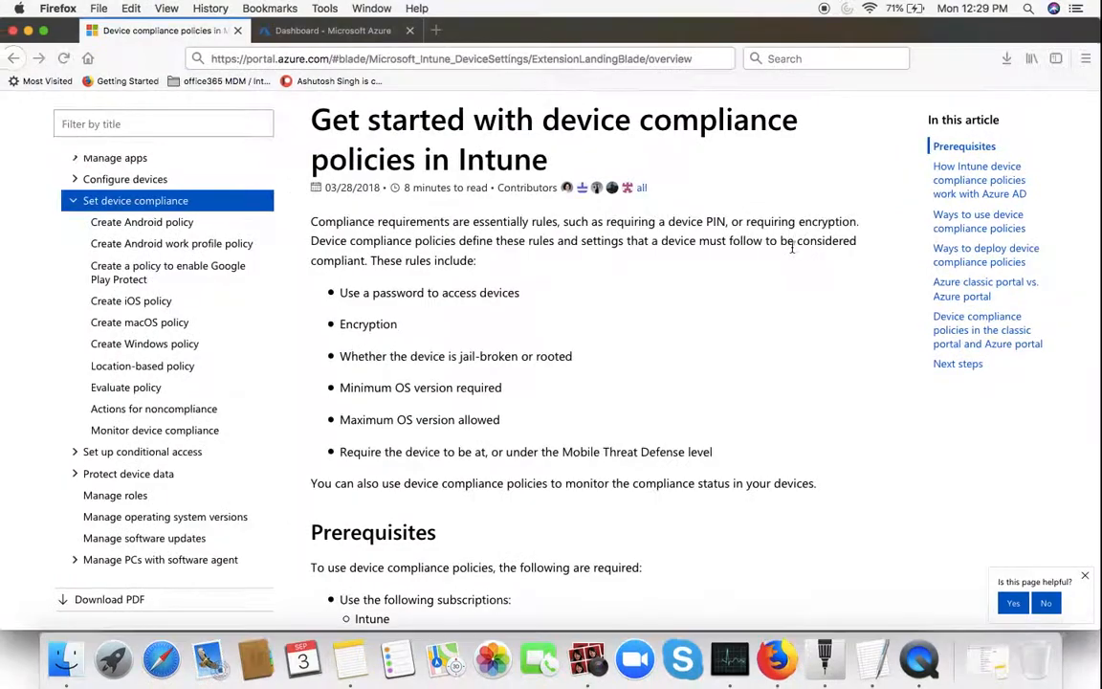
Open the Device compliance section of Microsoft Intune in the Azure portal.
click(337, 32)
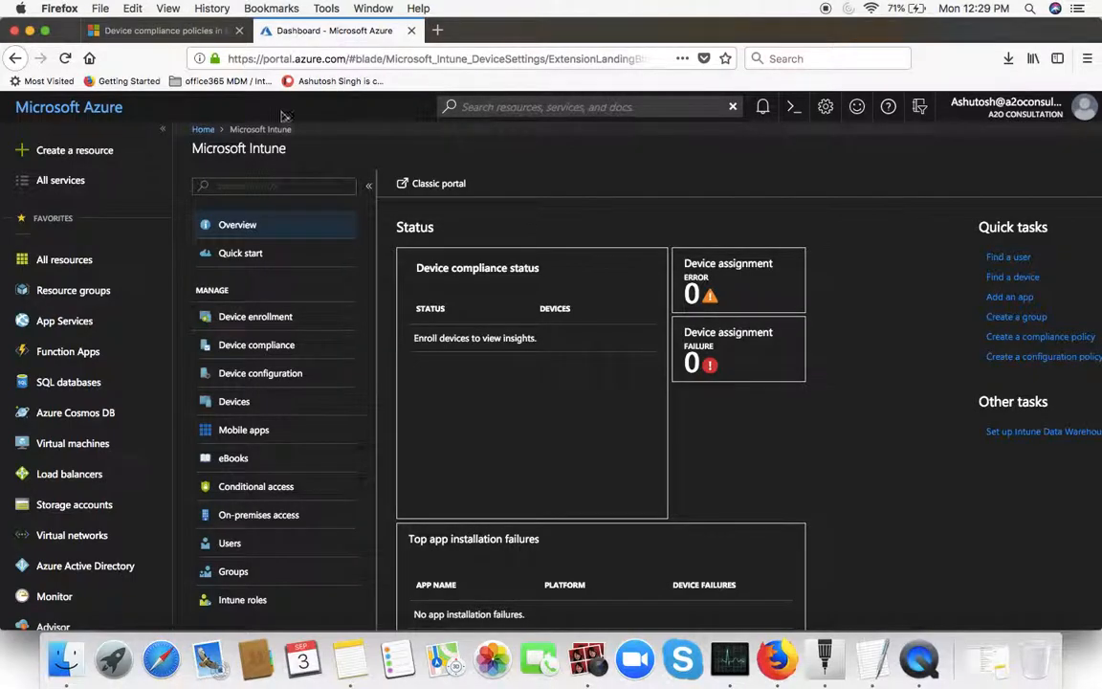
click(254, 353)
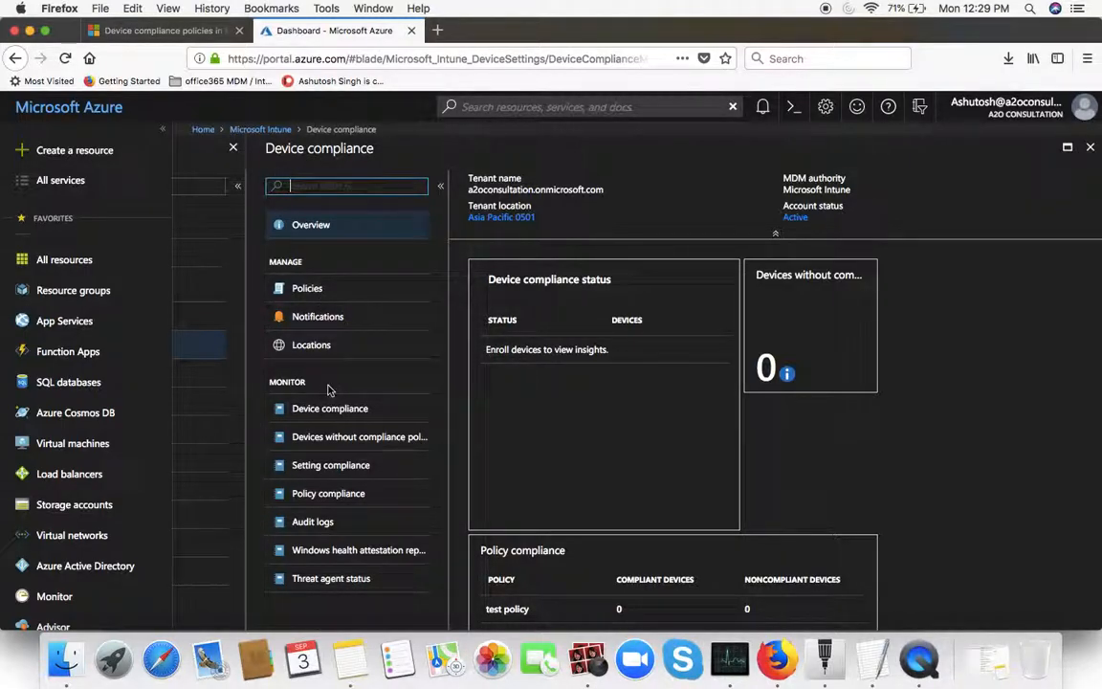
Examine the device compliance status, policy compliance and setting compliance tiles on the Device compliance overview.
scroll(330, 391, down, 4)
scroll(328, 397, up, 5)
scroll(696, 245, down, 3)
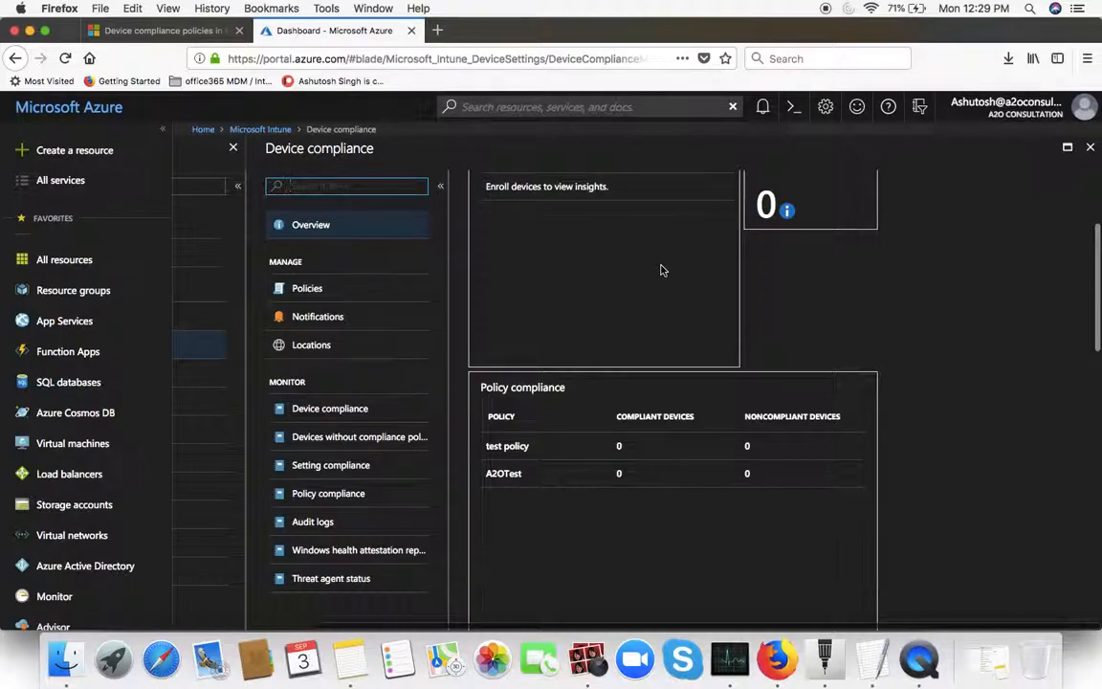
scroll(660, 271, down, 2)
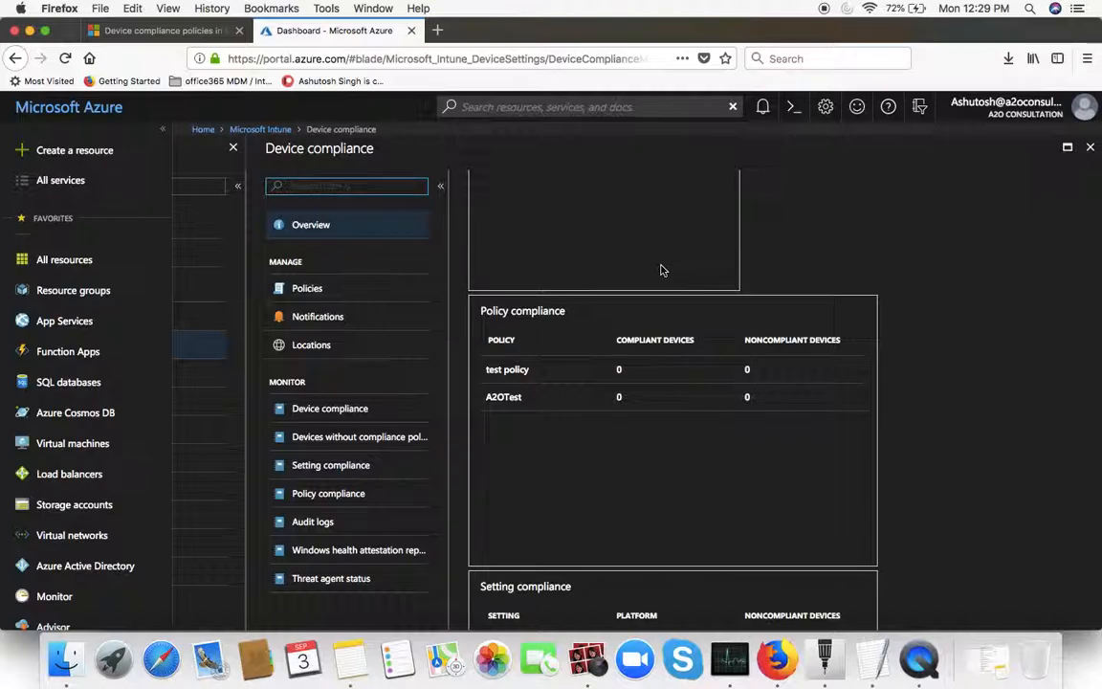
scroll(660, 270, up, 5)
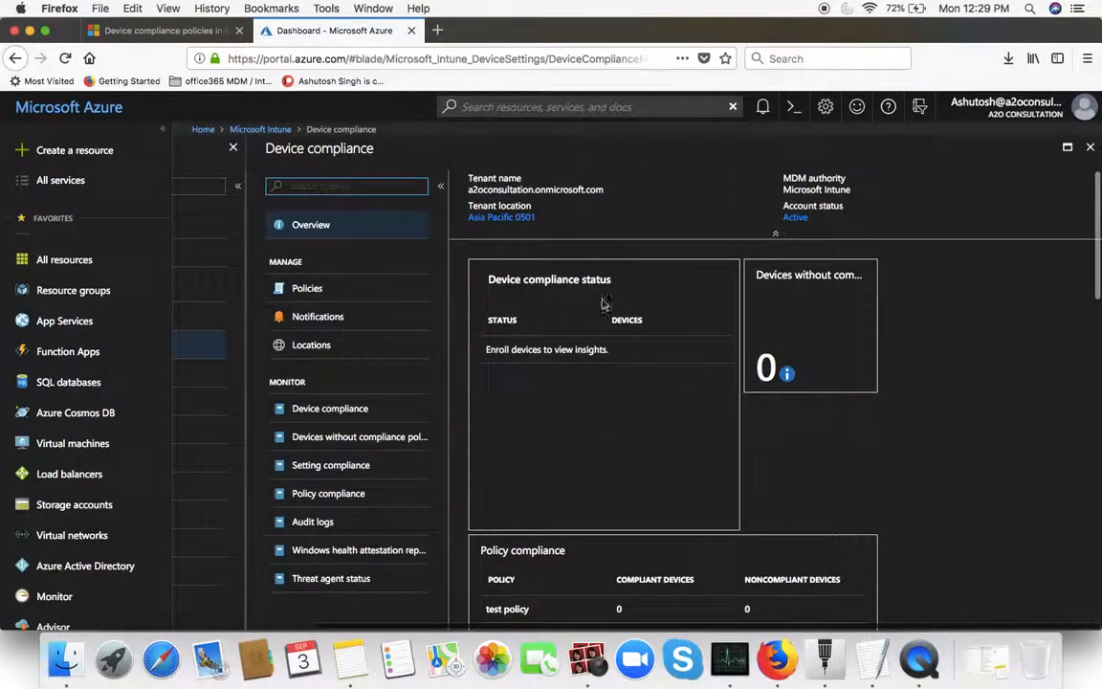
click(650, 404)
scroll(650, 405, down, 3)
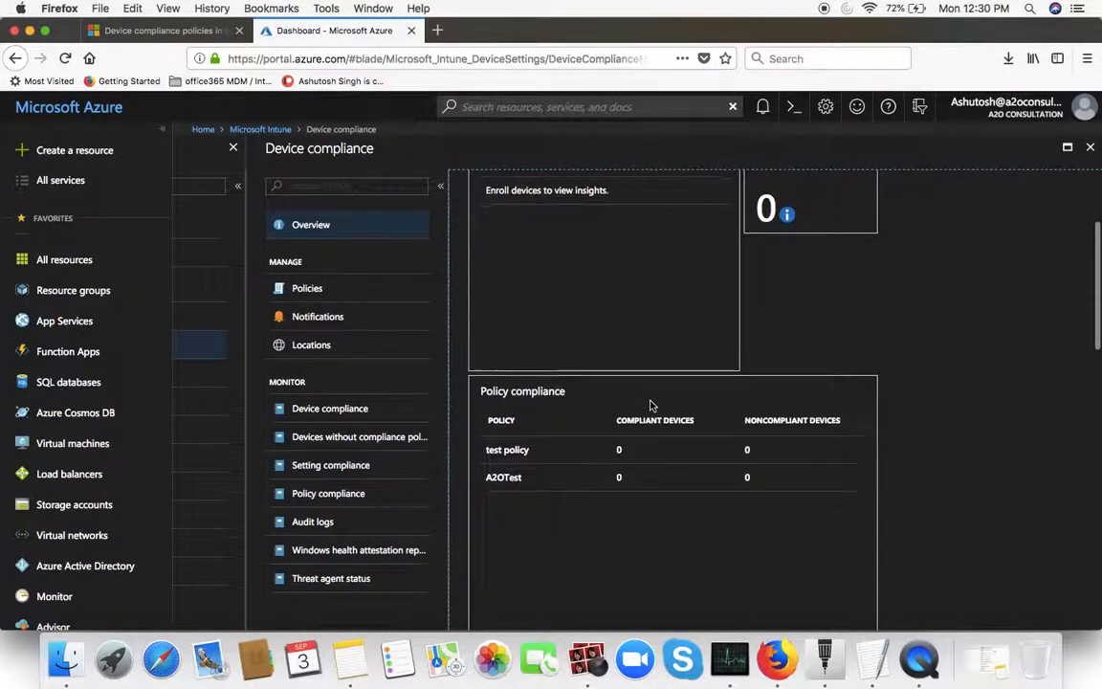
scroll(593, 559, down, 3)
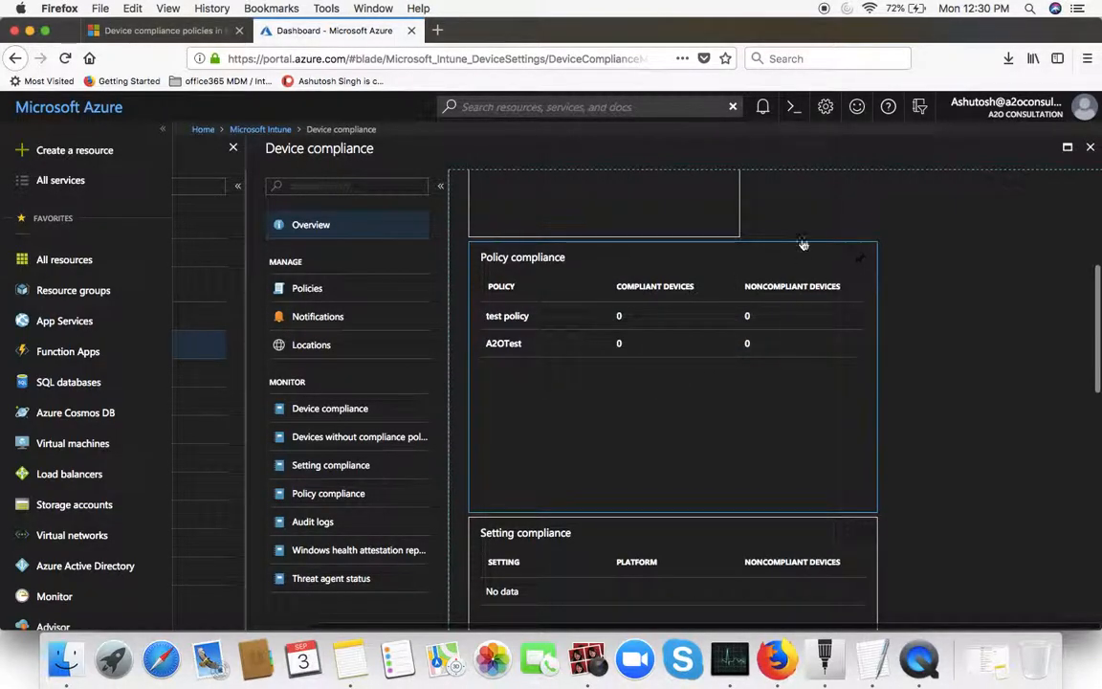
scroll(725, 401, down, 3)
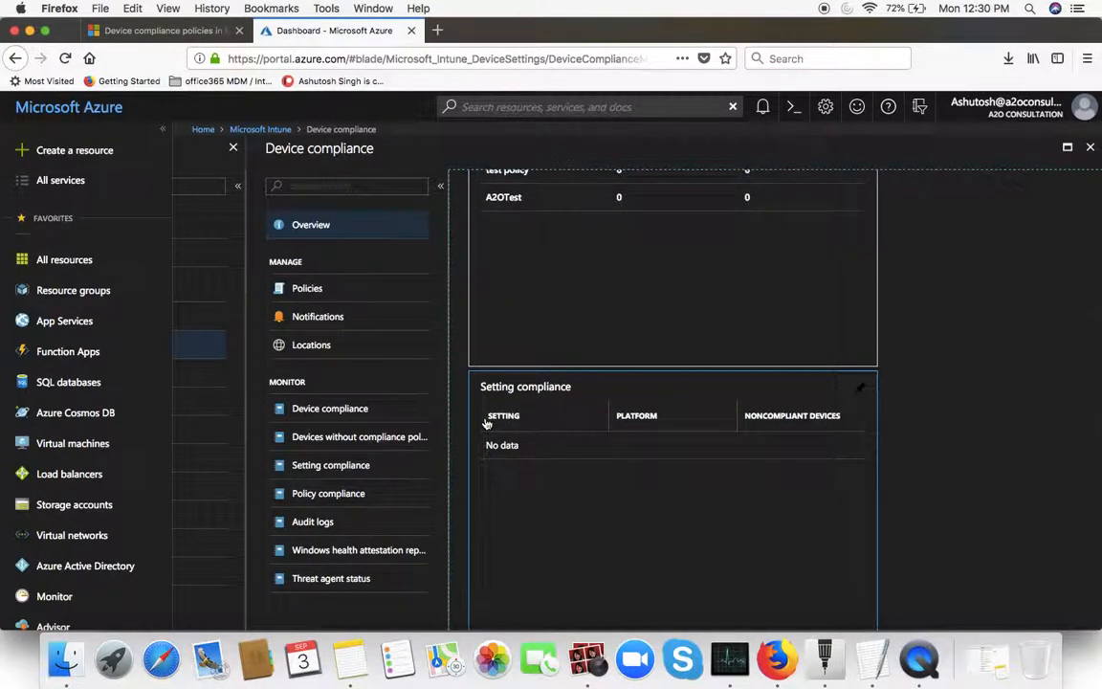
scroll(486, 423, up, 8)
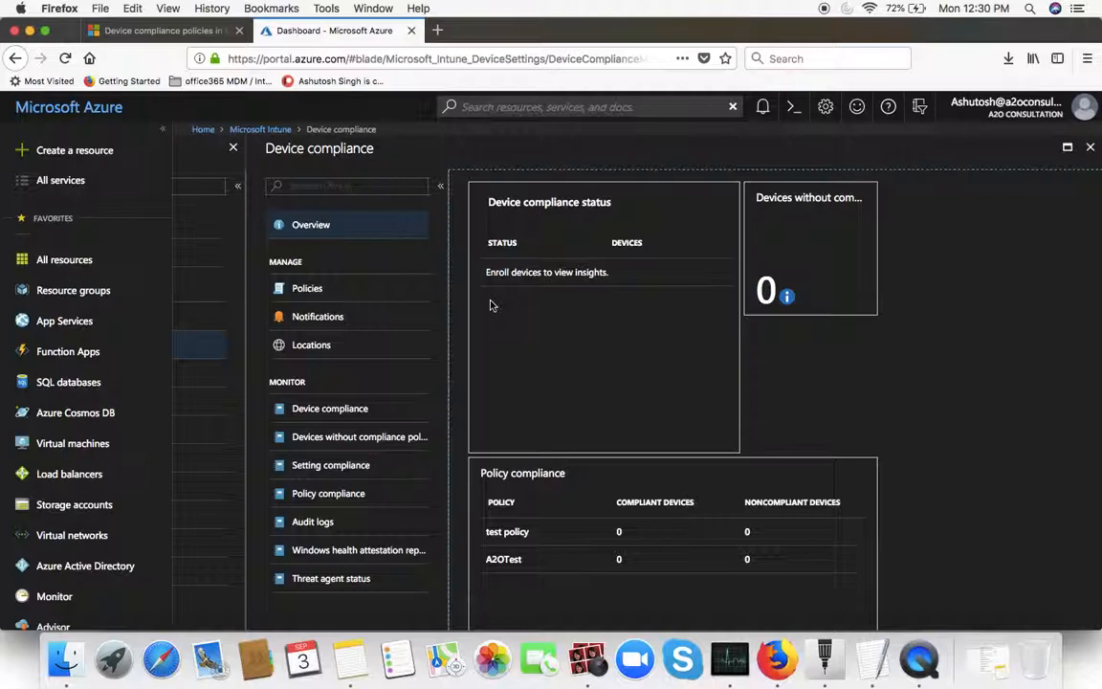
Return to the TextEdit notes and highlight Windows 10 in the list of supported platforms.
key(ctrl+Left)
key(ctrl+Right)
key(ctrl+Right)
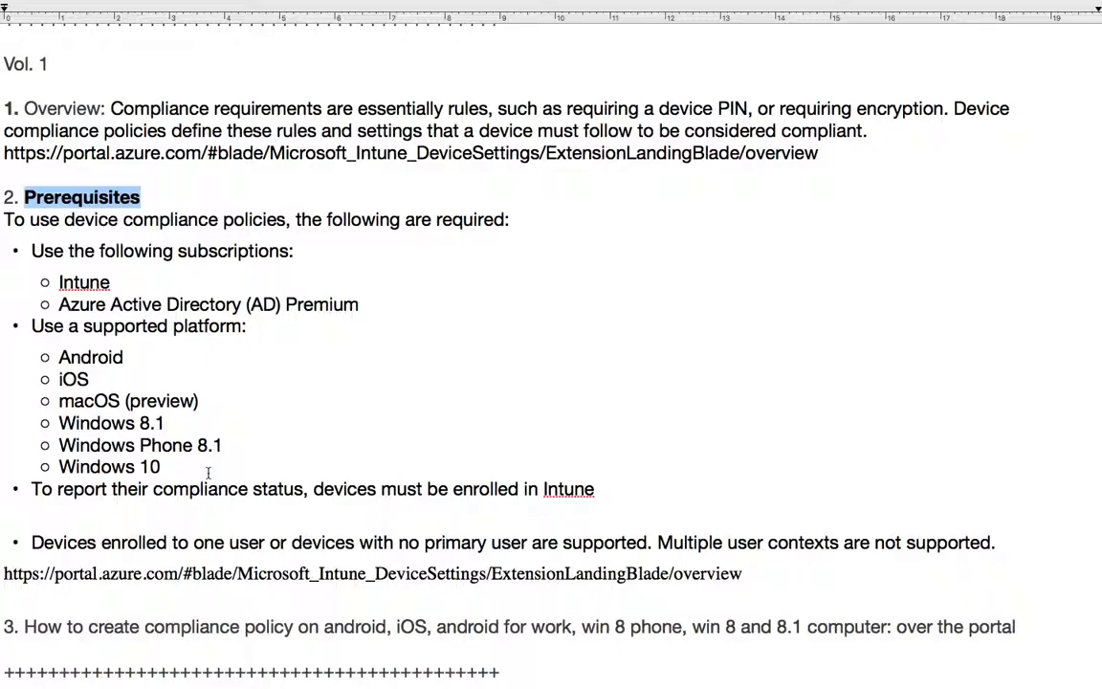
drag(180, 464, 62, 463)
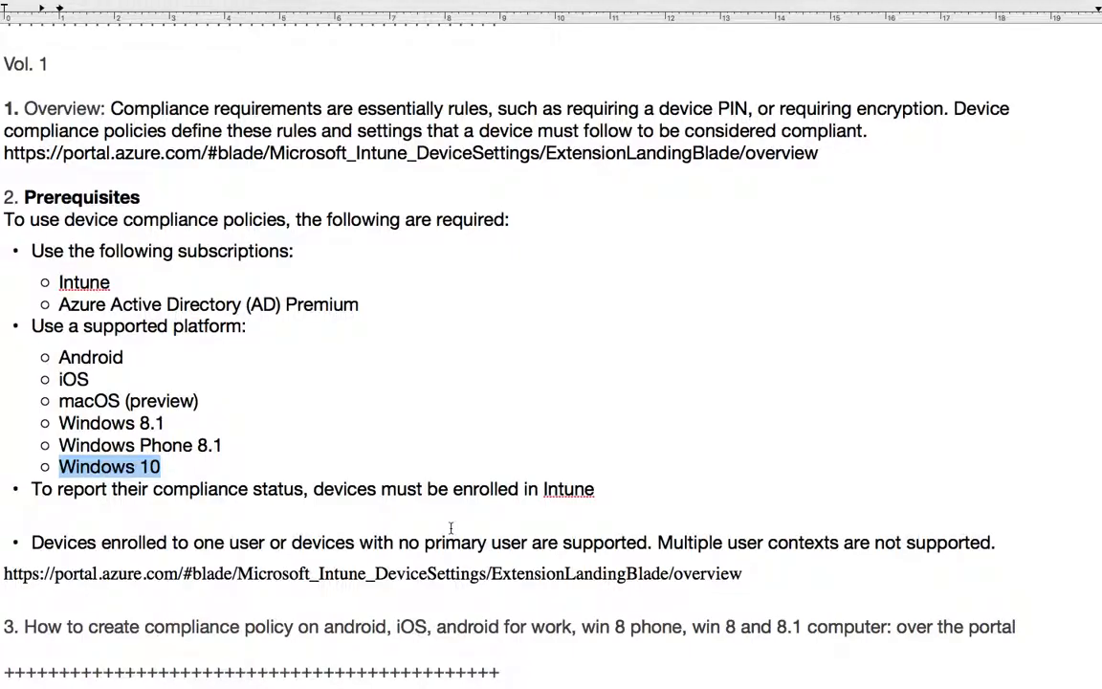
Switch back to Firefox and start a new device compliance policy named asdf for the Android platform.
key(super+Tab)
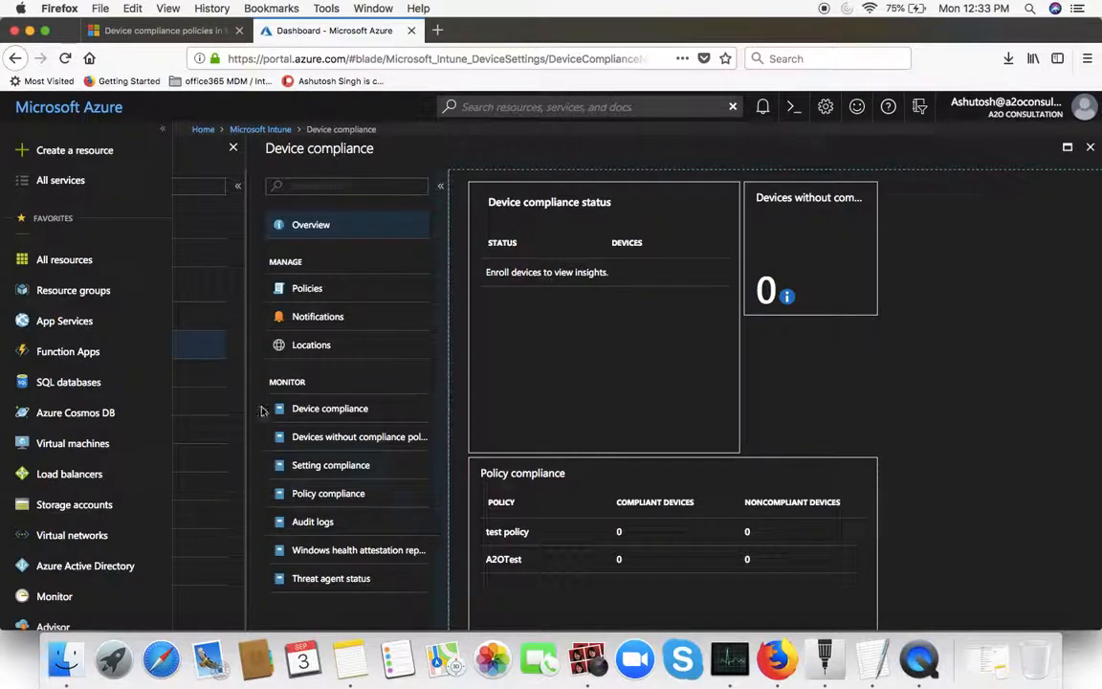
click(307, 290)
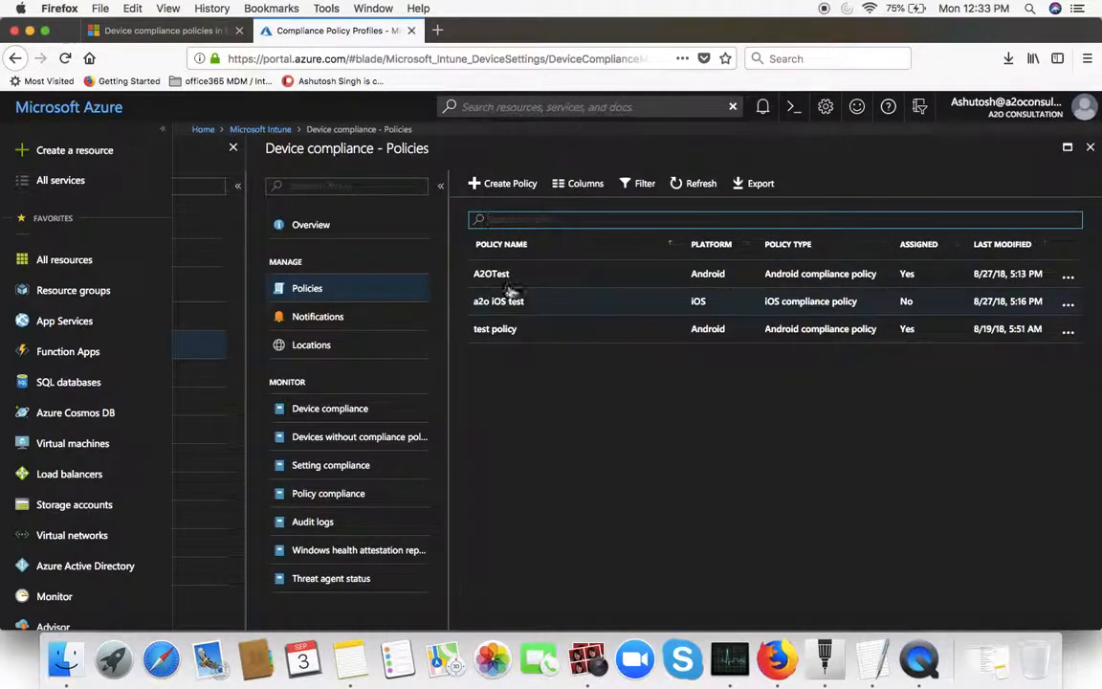
click(499, 182)
click(954, 201)
text(asdf)
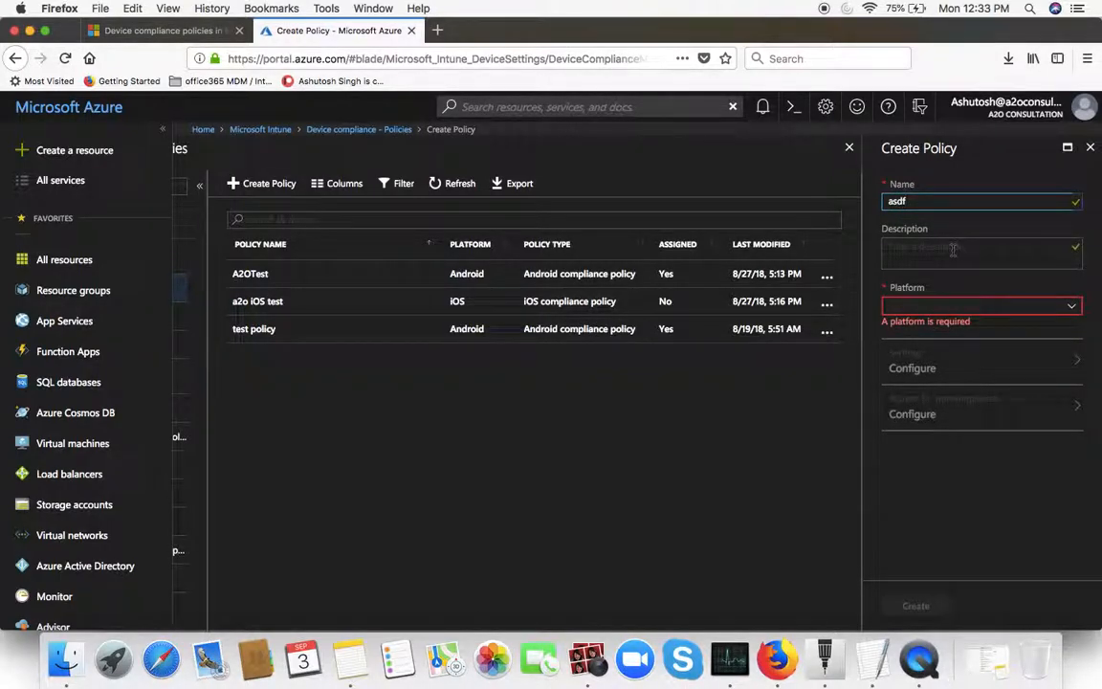
click(981, 306)
click(944, 346)
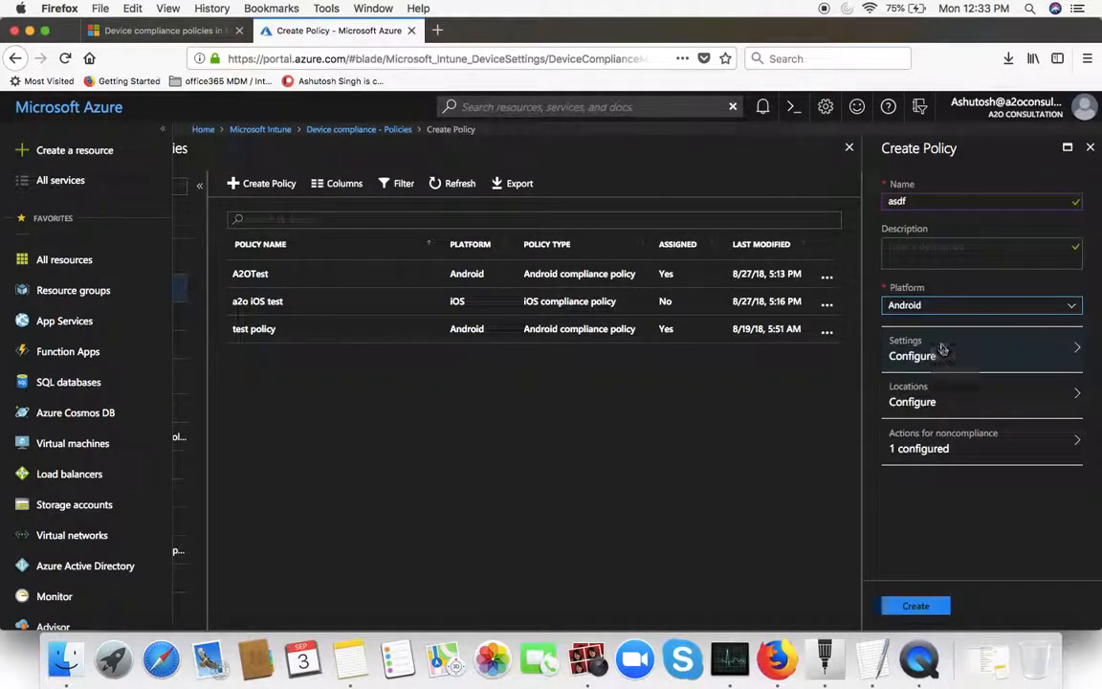
Look through the new policy's setting categories, its locations and its actions for noncompliance.
click(943, 349)
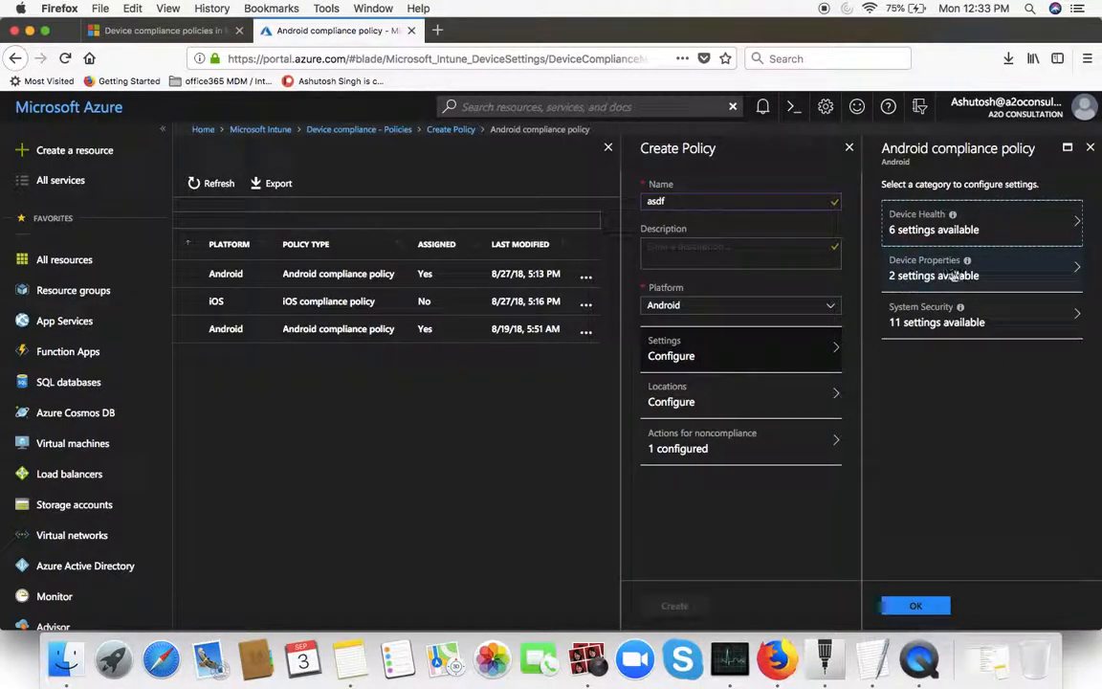
click(731, 402)
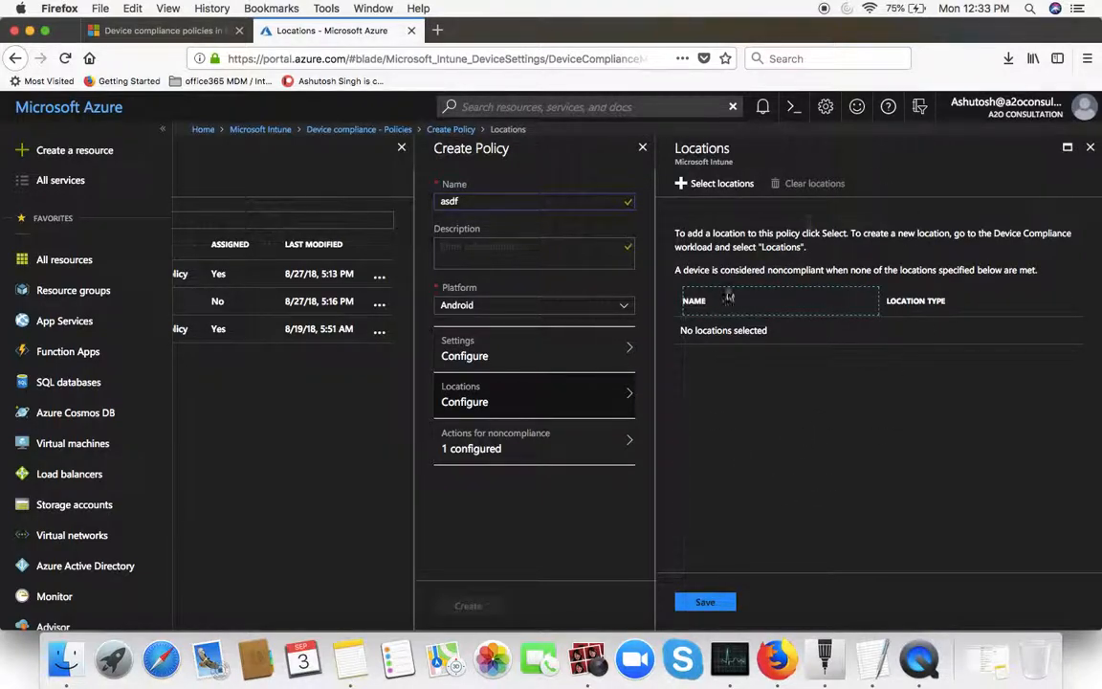
click(524, 450)
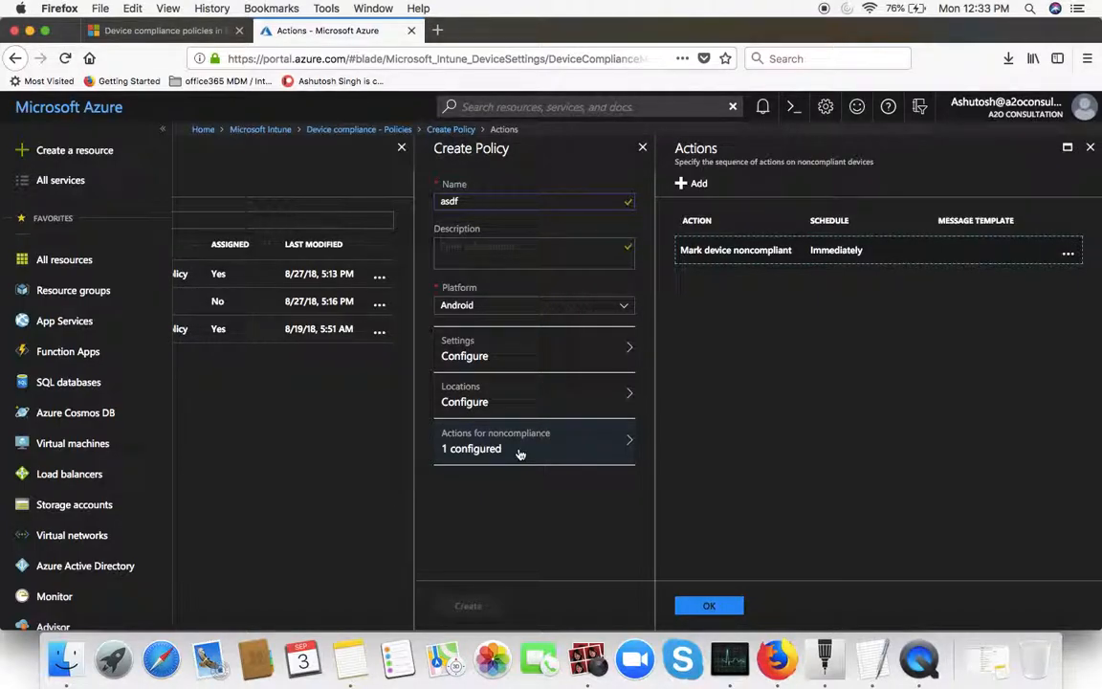
In the Android policy's Device Health settings, set rooted devices to Block and confirm the settings.
click(488, 356)
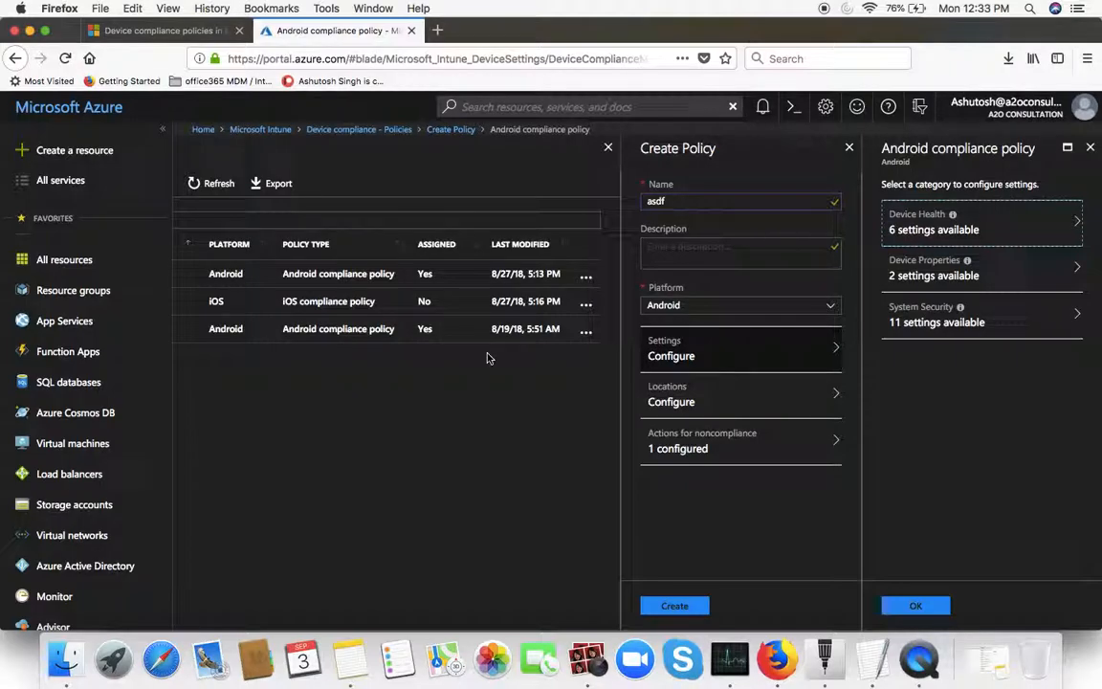
click(914, 243)
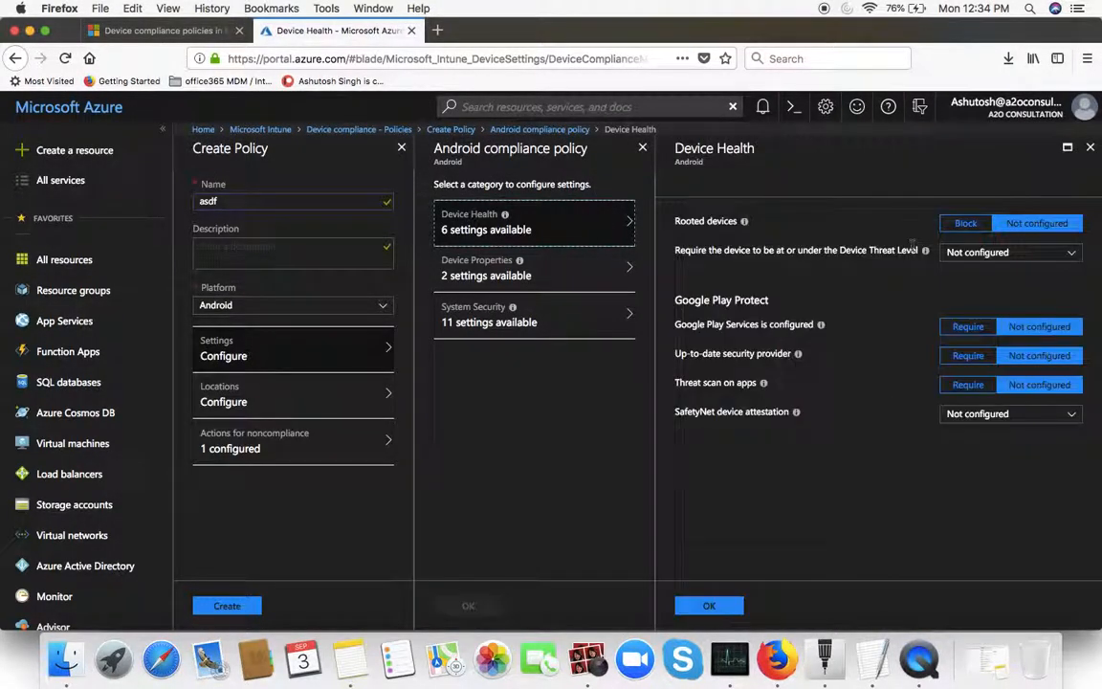
click(744, 221)
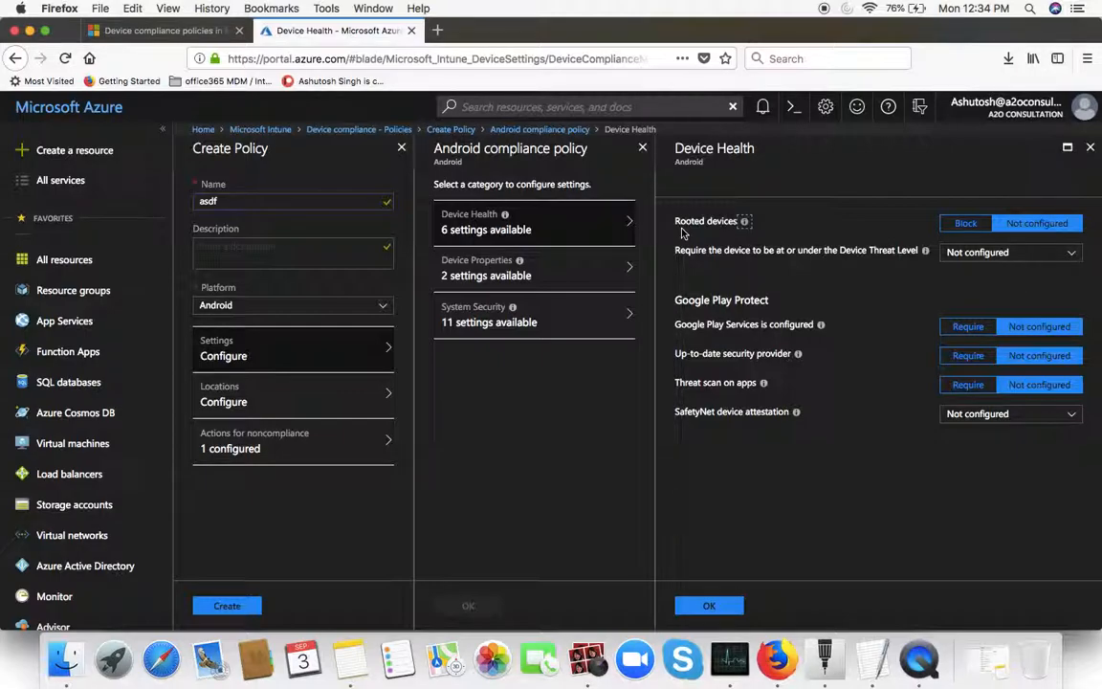
mouse_move(924, 251)
click(995, 253)
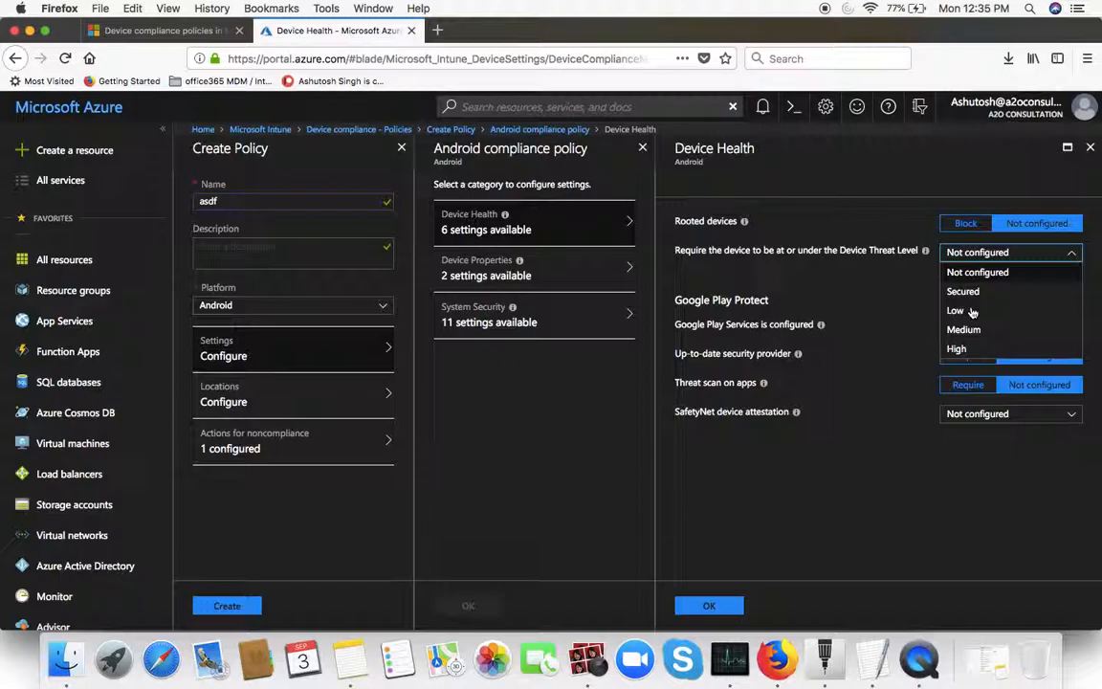
click(1007, 253)
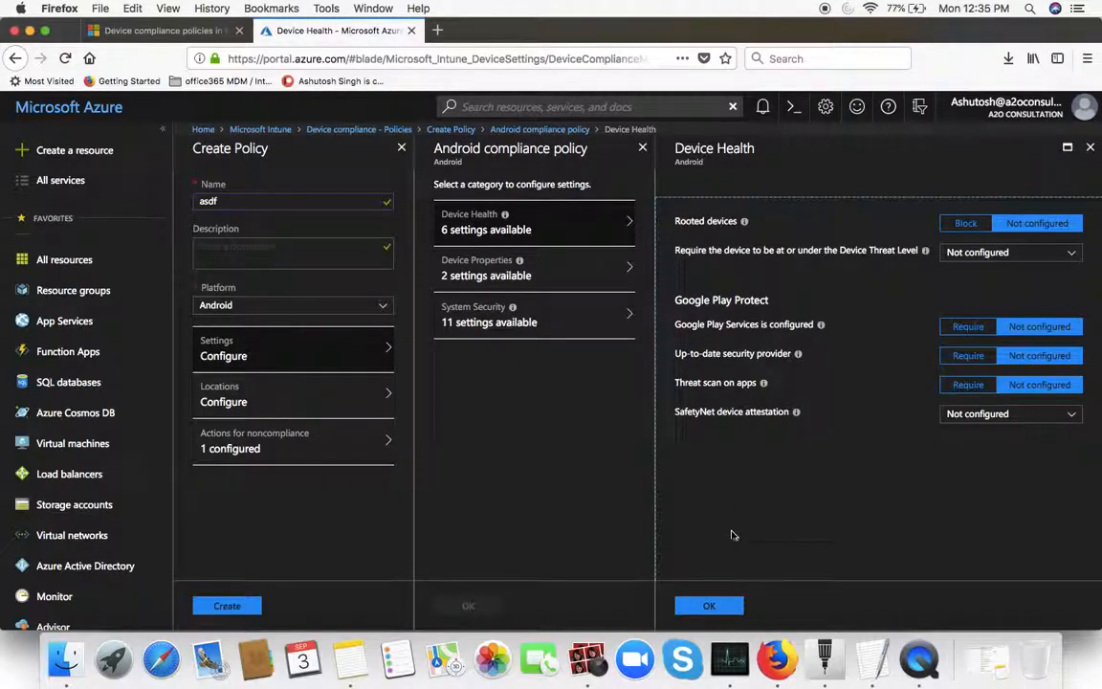
click(962, 223)
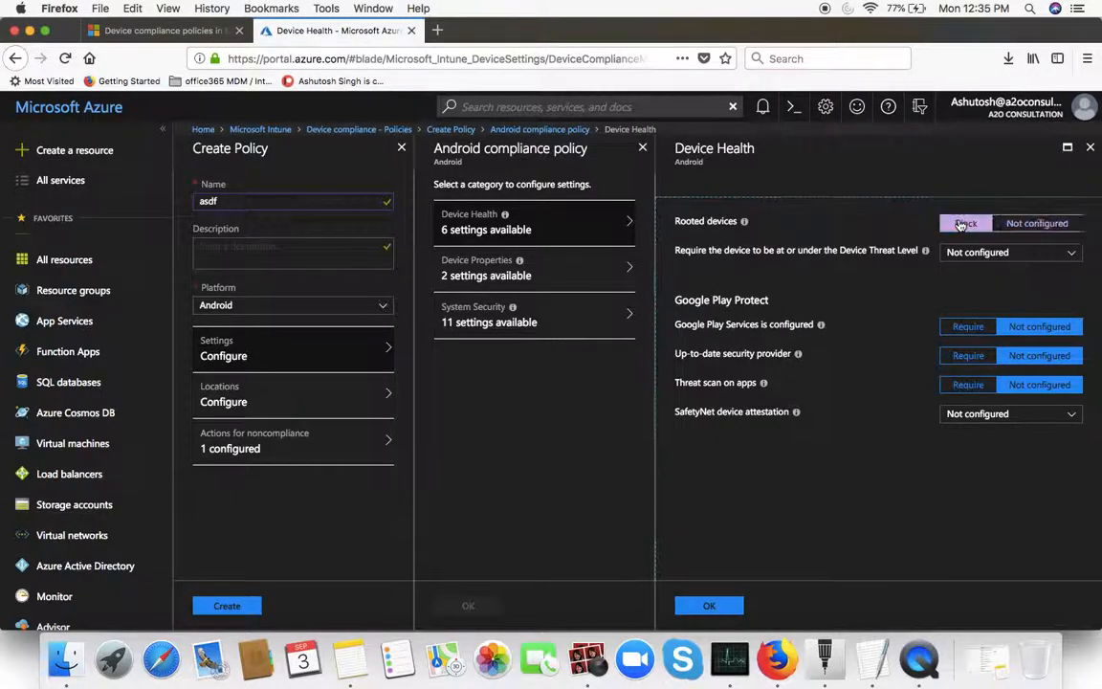
click(711, 606)
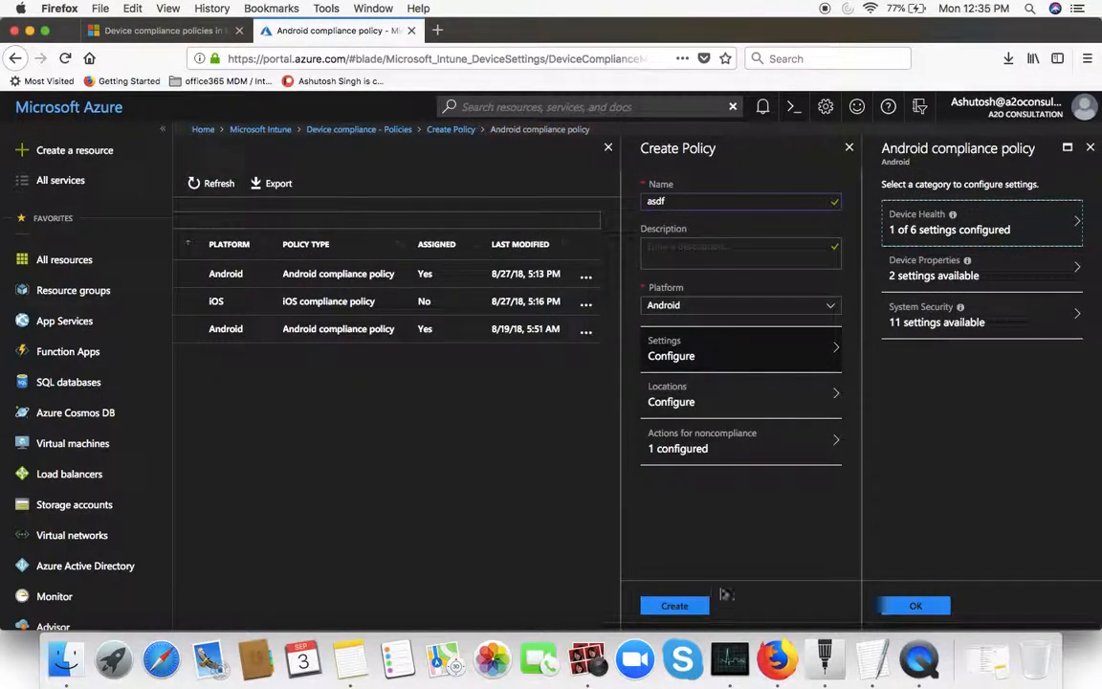
In the Android policy's Device Properties, set the minimum OS version to 5.0.0 and the maximum to 7.0.0, and confirm.
click(911, 273)
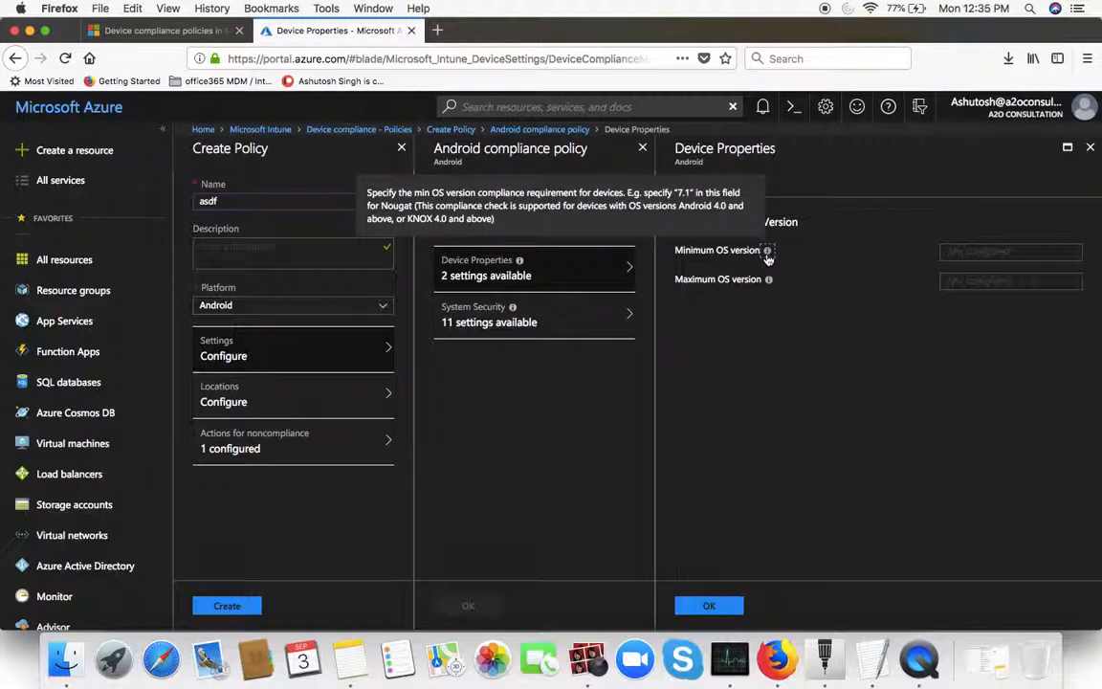
mouse_move(768, 255)
mouse_move(771, 284)
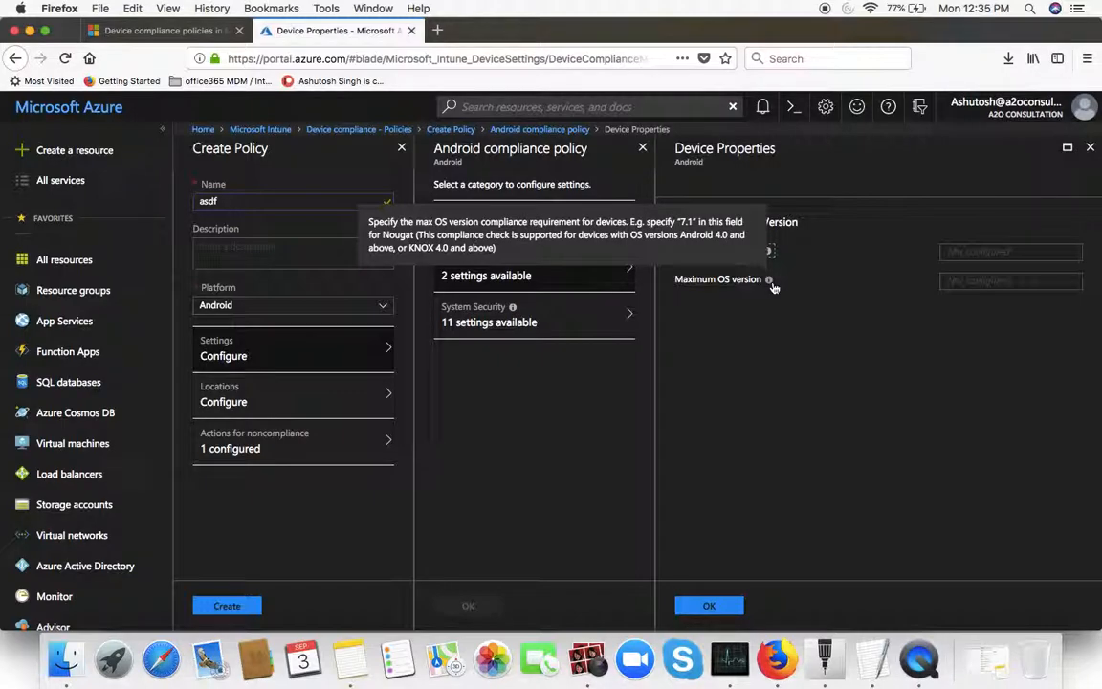
click(1004, 251)
text(5.0.0)
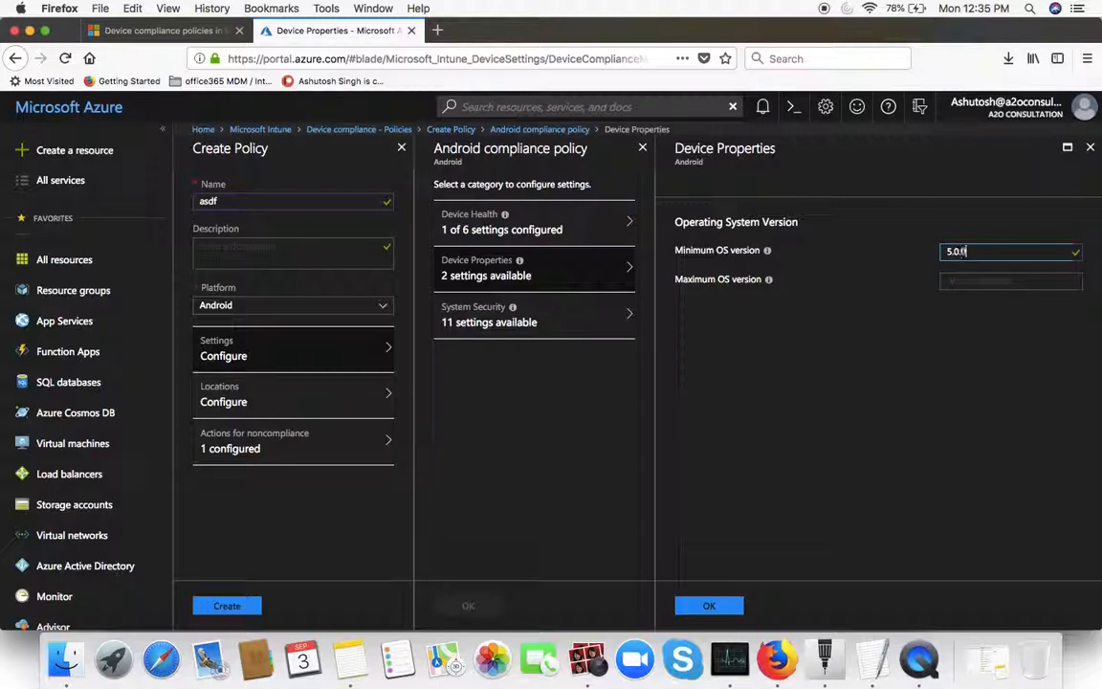
key(Tab)
key(Tab)
text(7.)
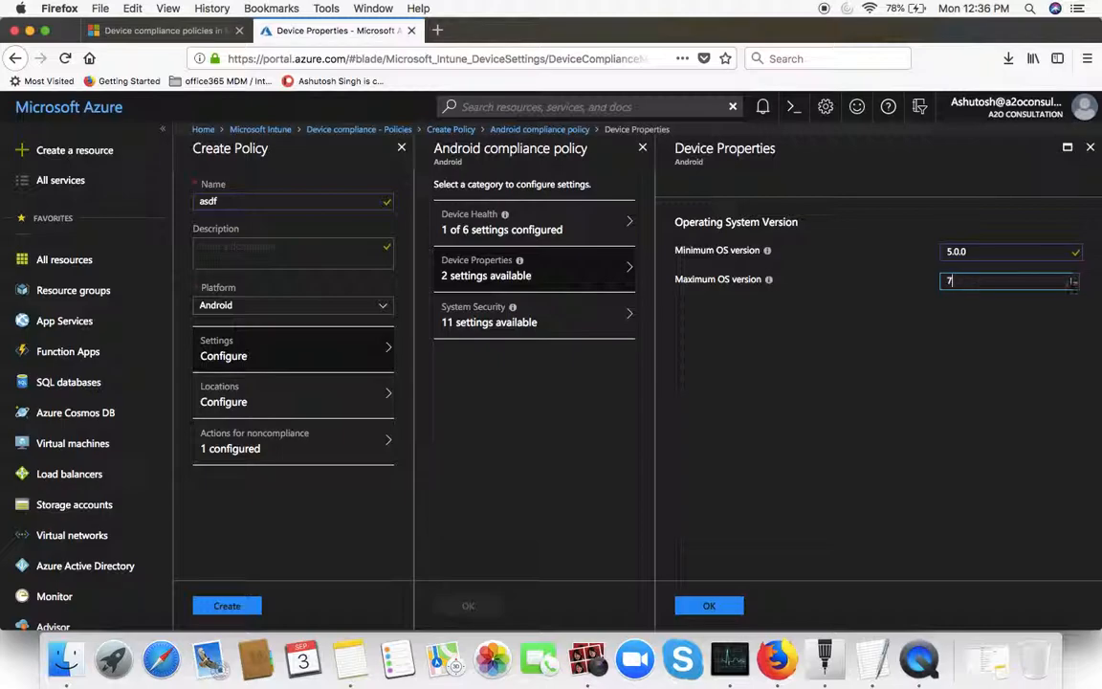
text(0.0)
click(722, 605)
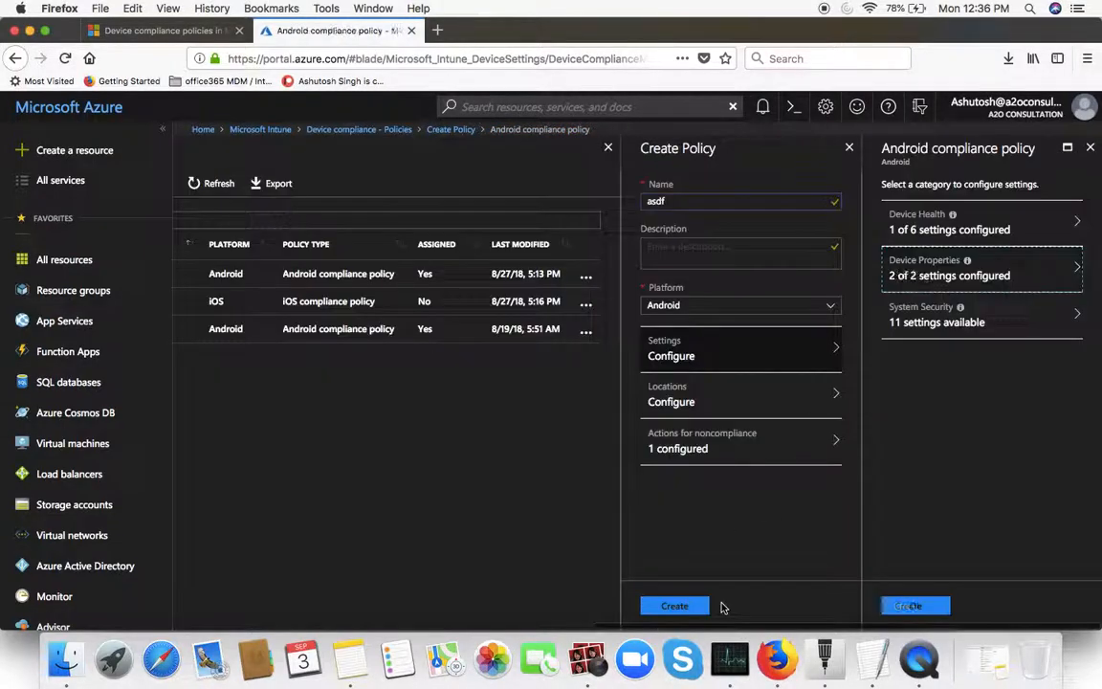
In System Security, require a password to unlock mobile devices, with minimum length 4 and type At least numeric.
click(926, 313)
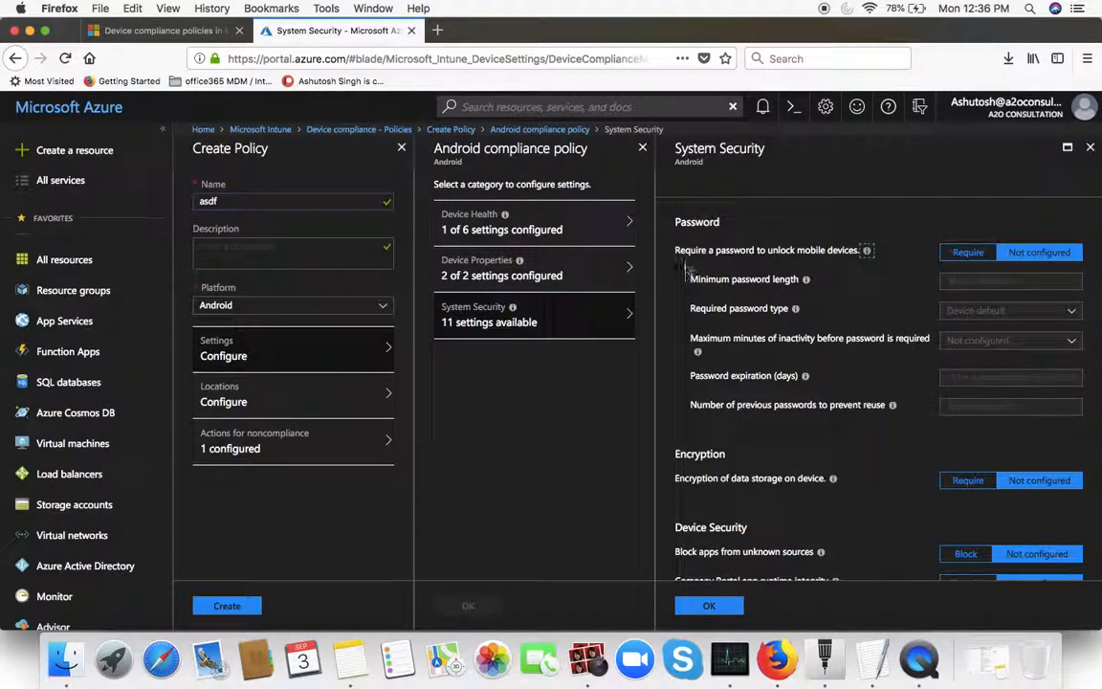
click(959, 257)
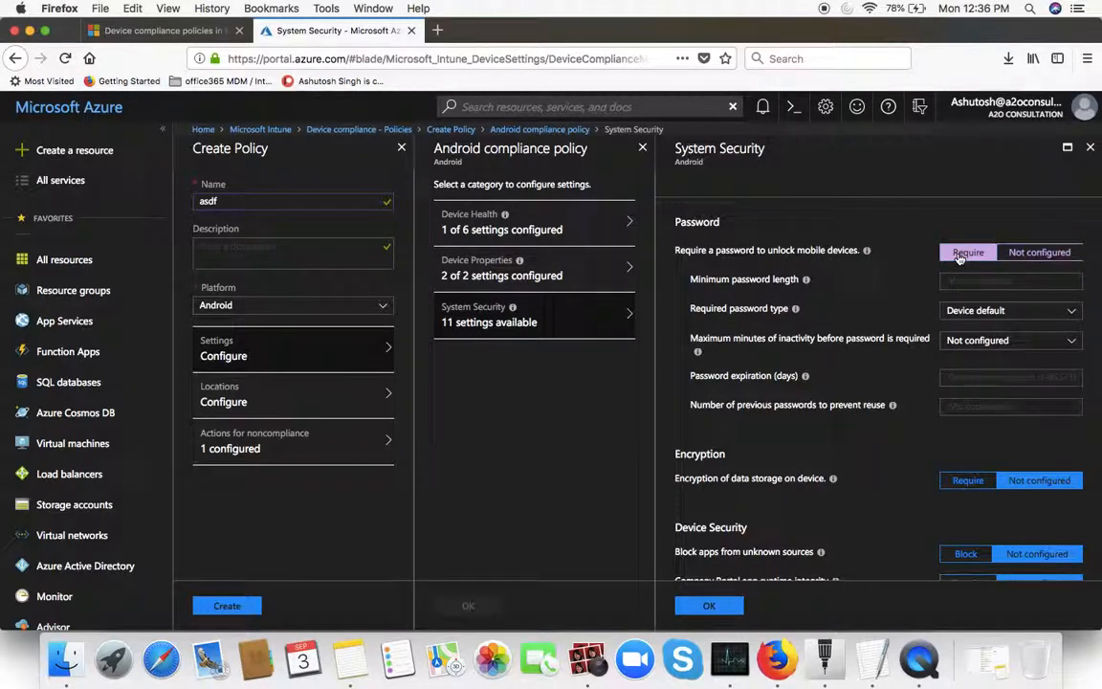
click(1010, 281)
text(4)
click(989, 313)
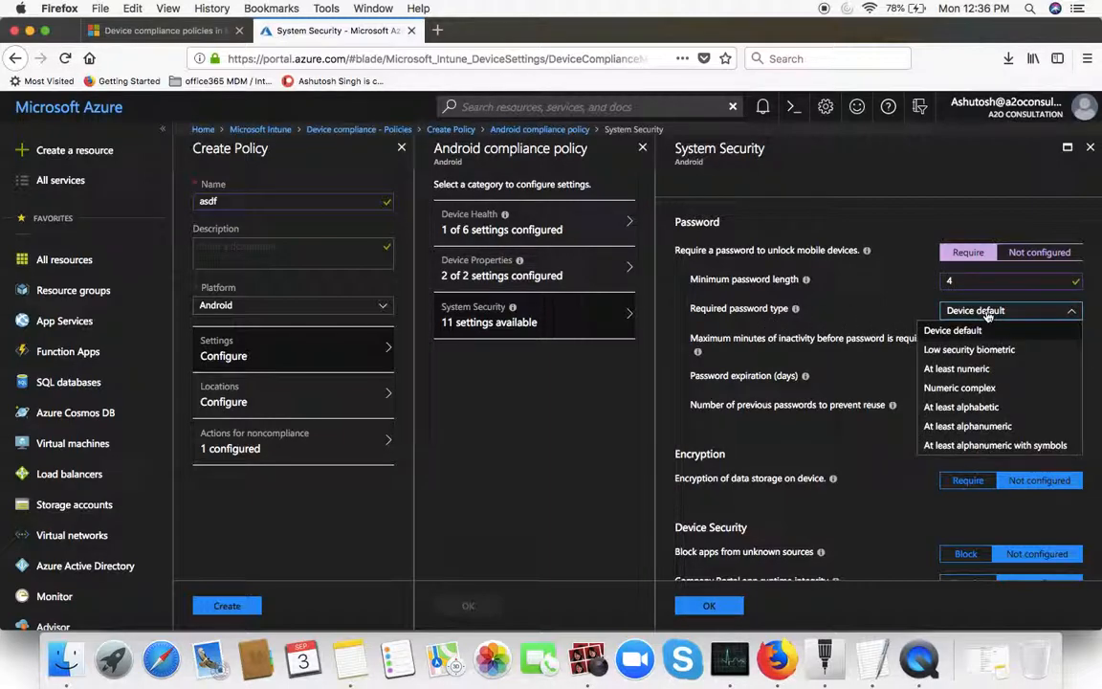
click(964, 368)
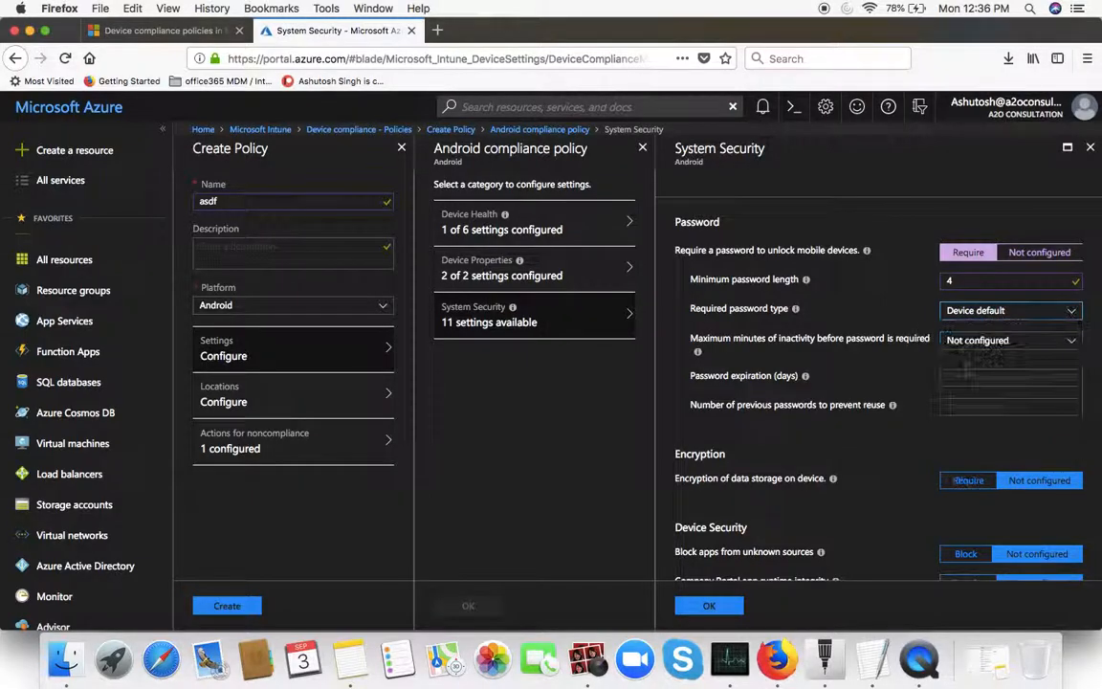
click(995, 310)
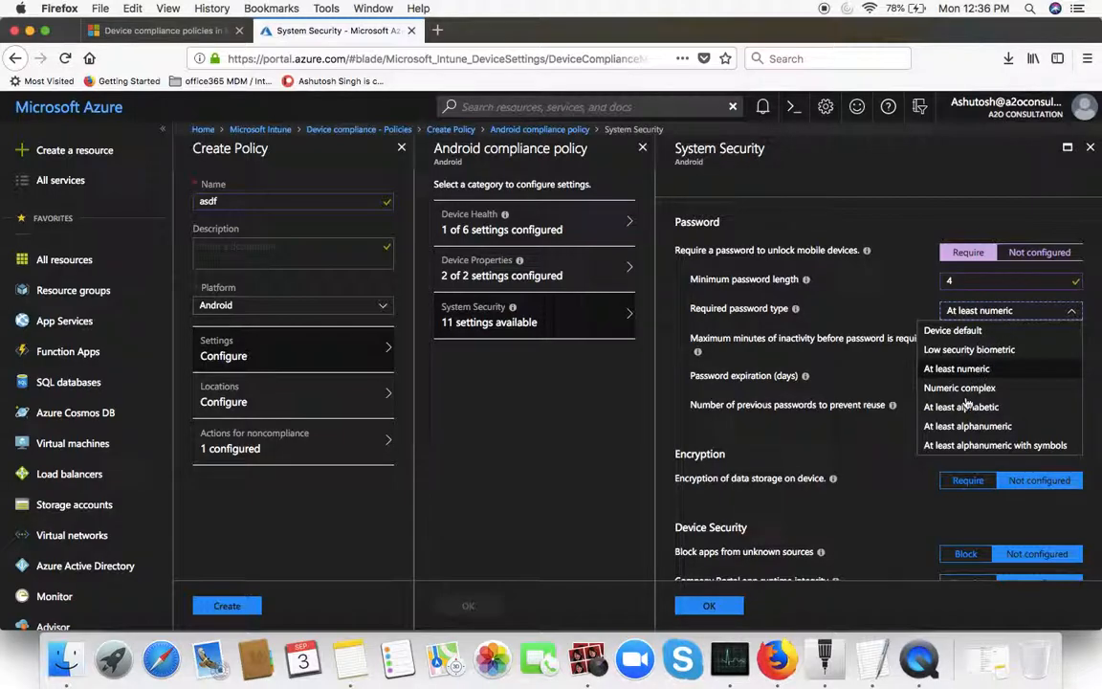
click(888, 299)
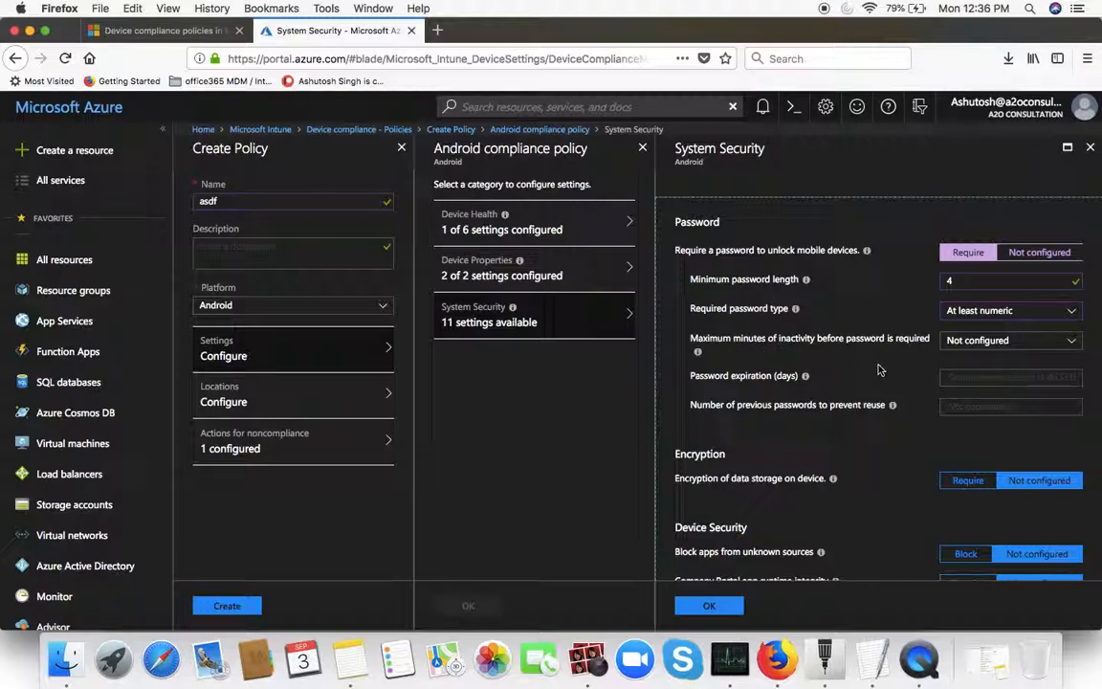
Keep the inactivity limit at Not configured, and set password expiration to 90 days with 2 previous passwords prevented from reuse.
click(986, 342)
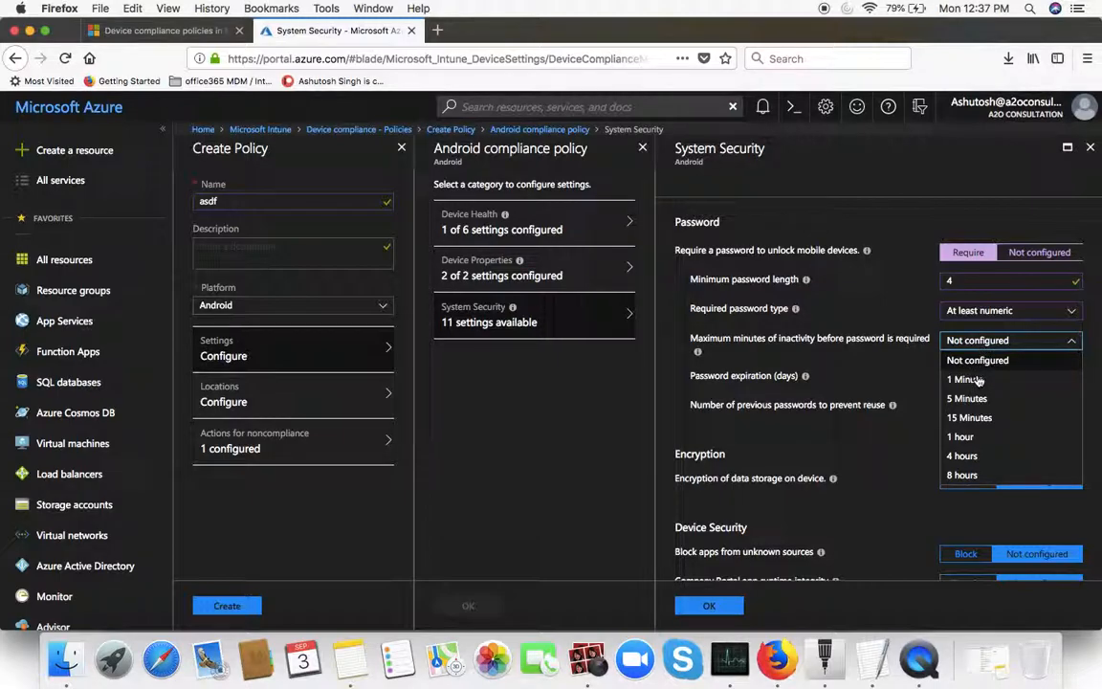
click(982, 361)
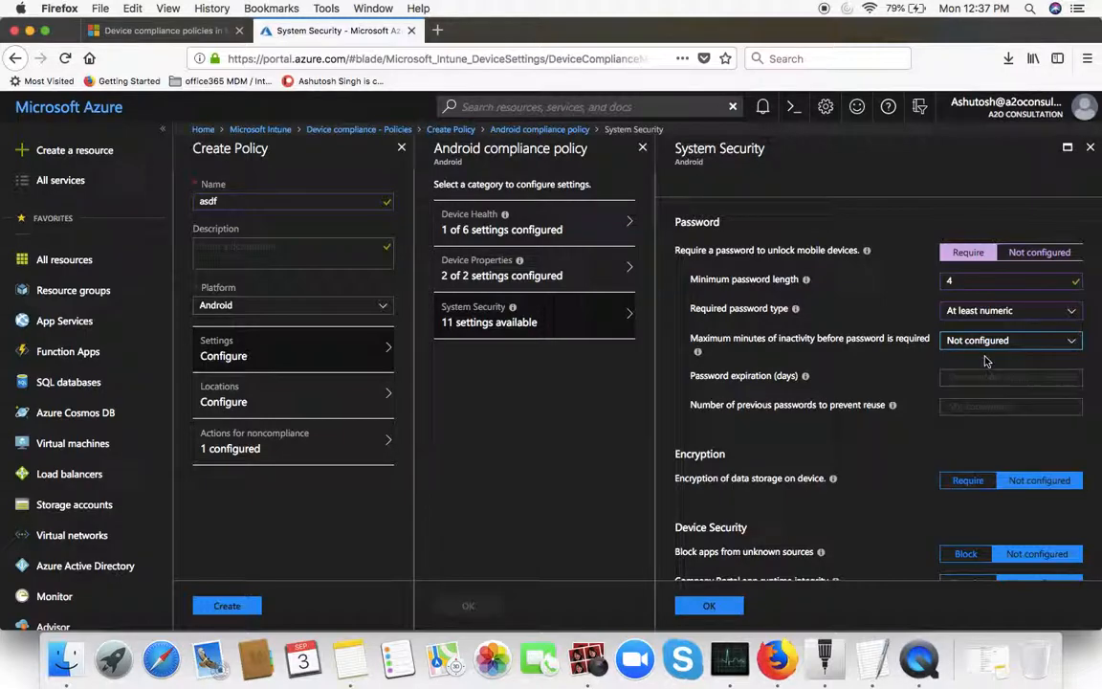
click(990, 342)
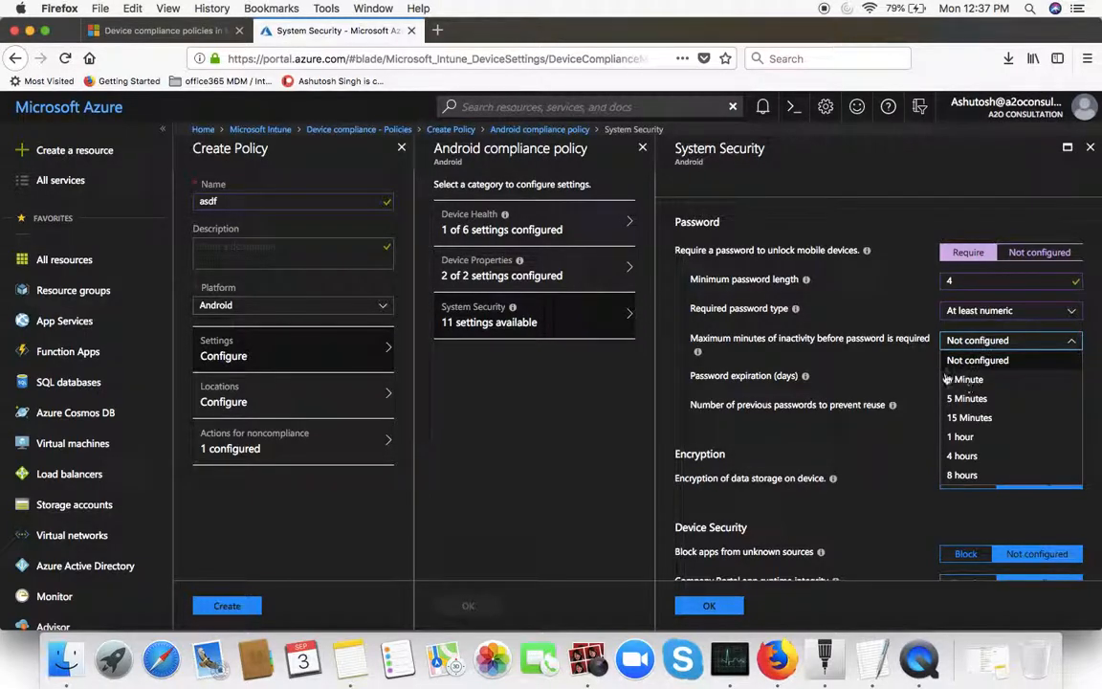
click(909, 365)
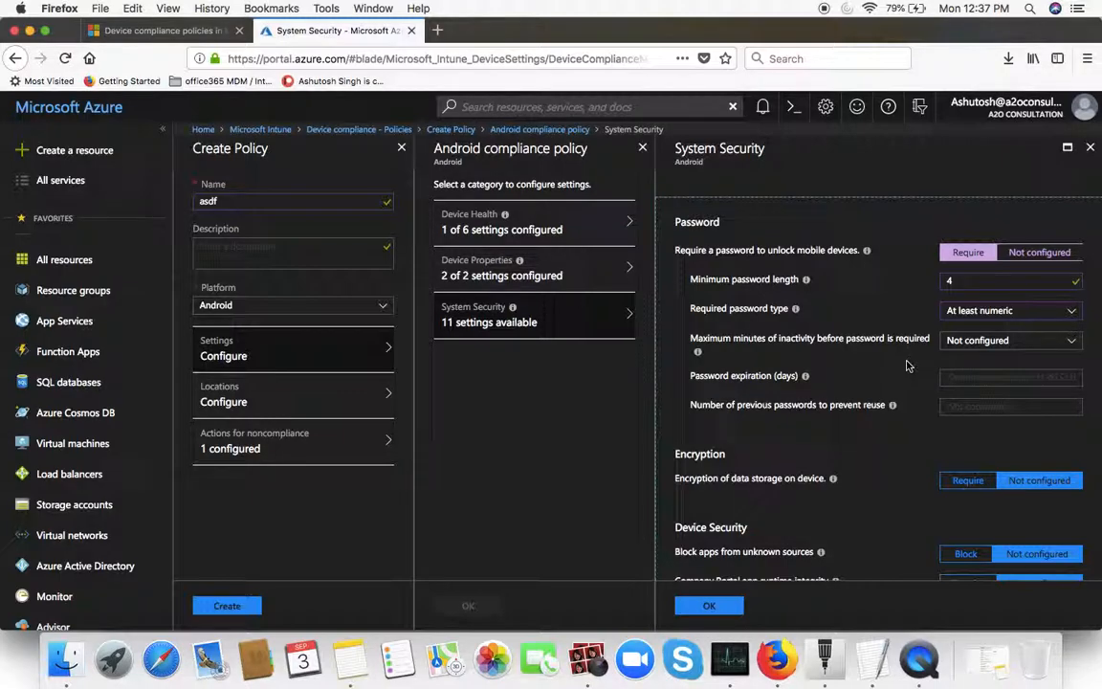
click(976, 379)
text(90)
click(973, 406)
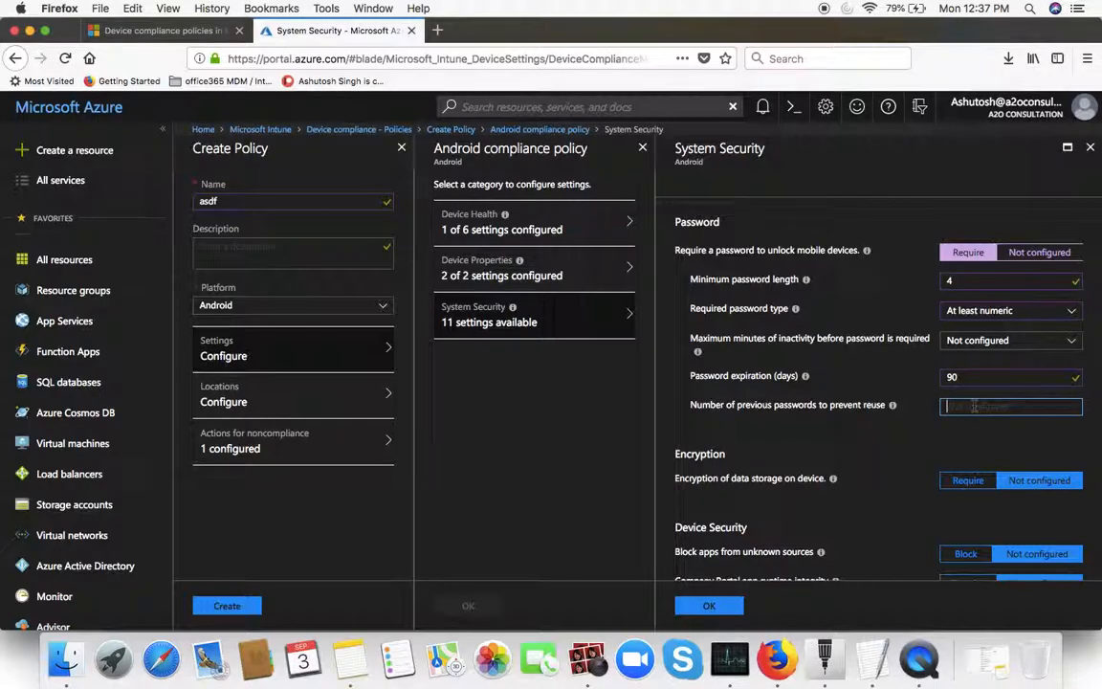
text(2)
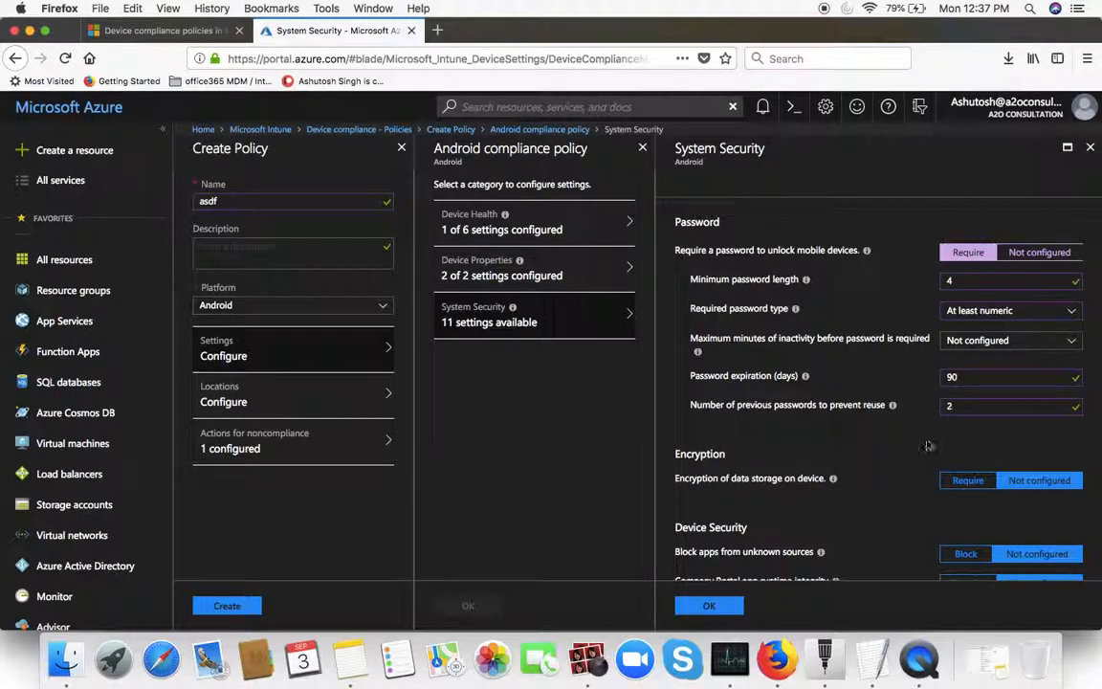
Block apps from unknown sources and USB debugging under Device Security, and confirm the policy's settings.
scroll(909, 442, down, 3)
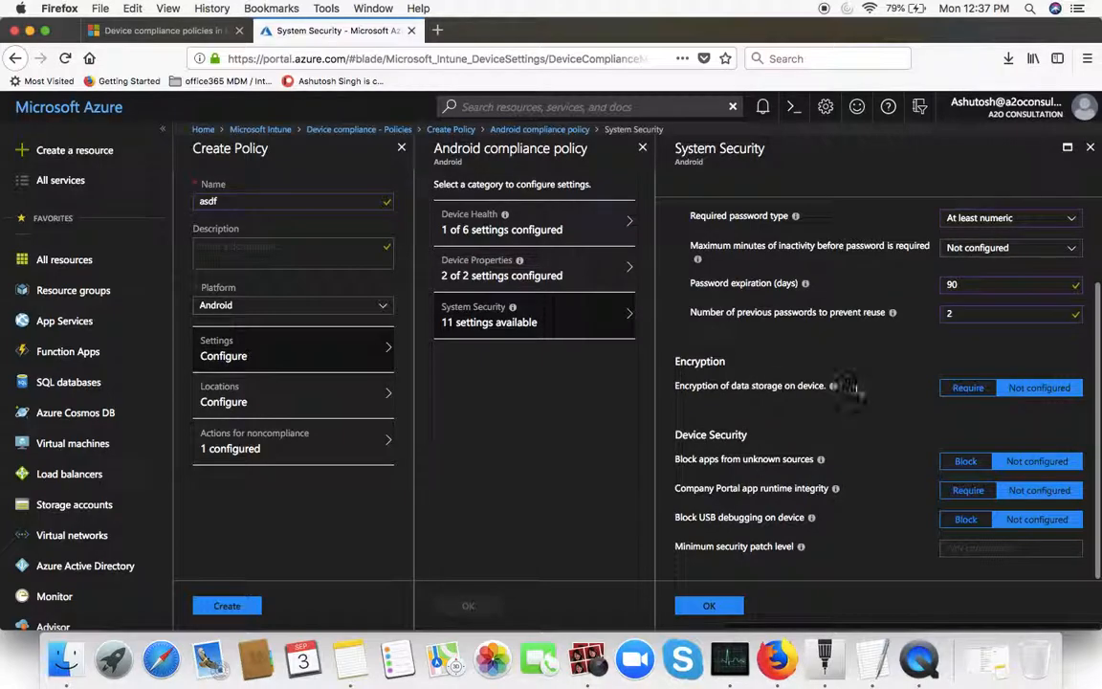
mouse_move(830, 392)
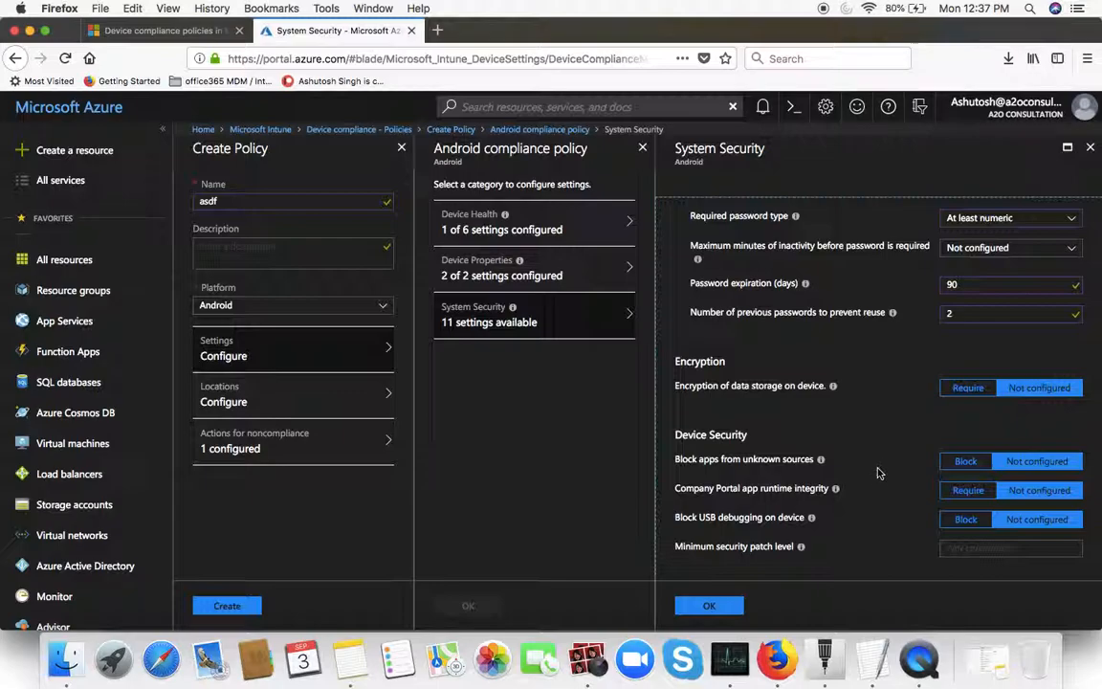
click(957, 461)
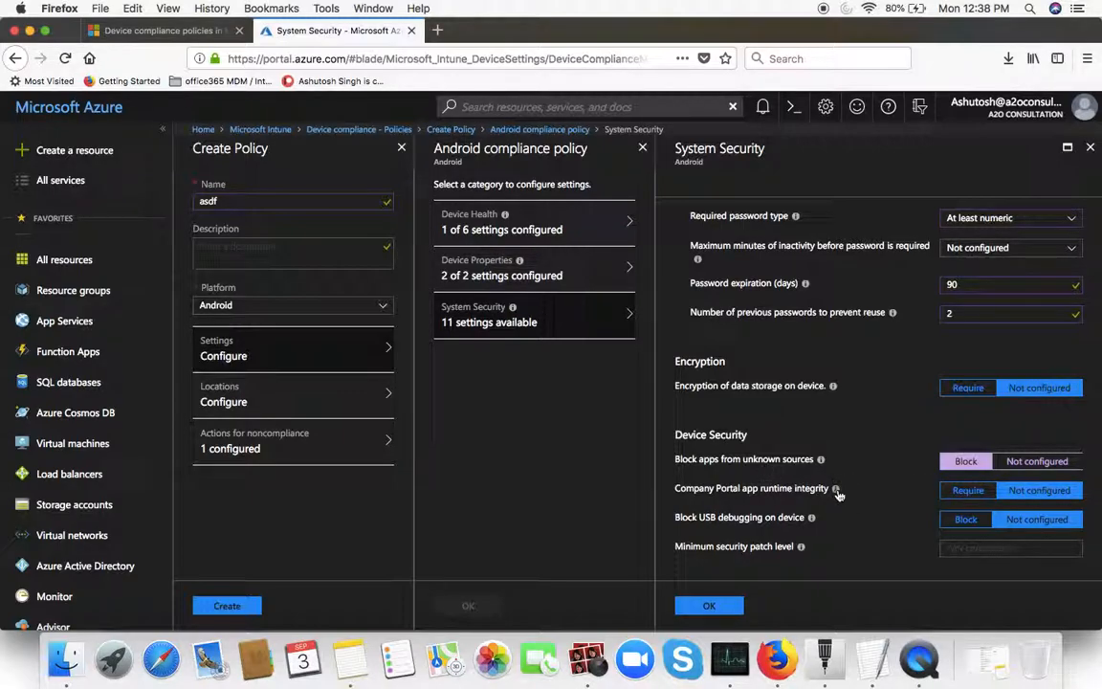
mouse_move(837, 490)
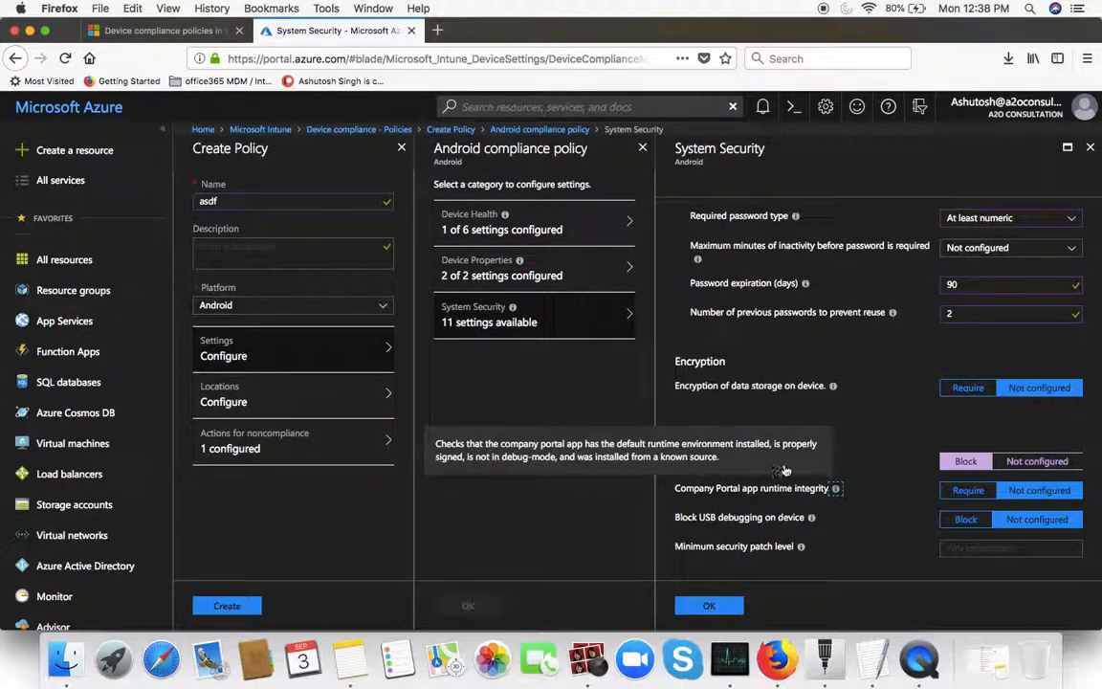
click(961, 524)
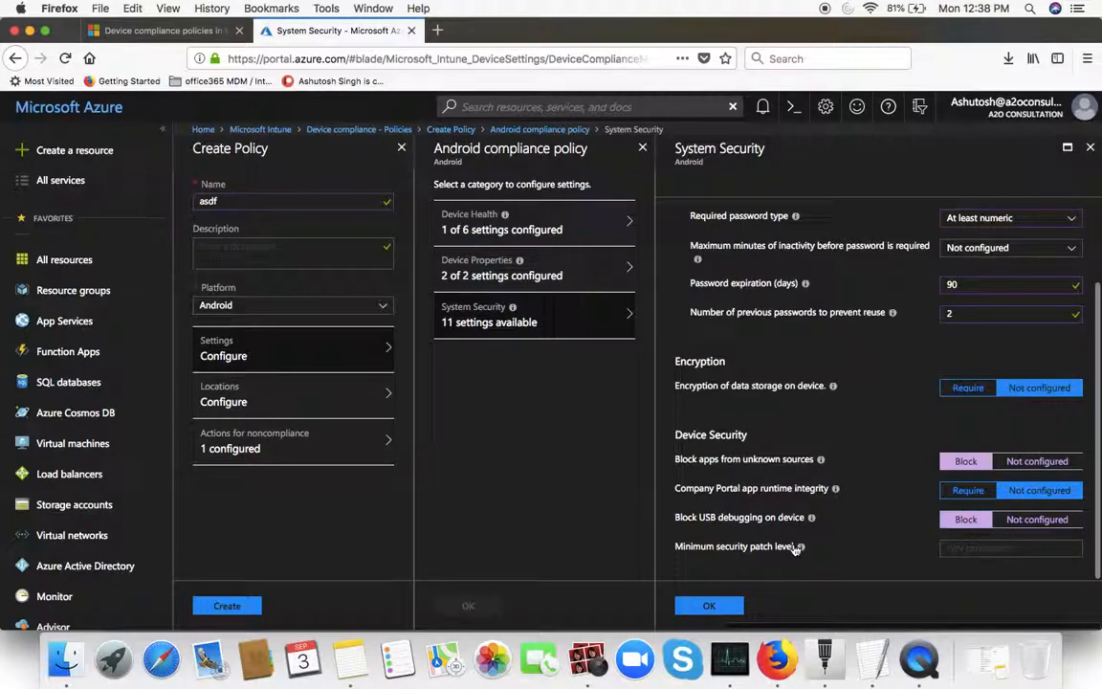
mouse_move(800, 548)
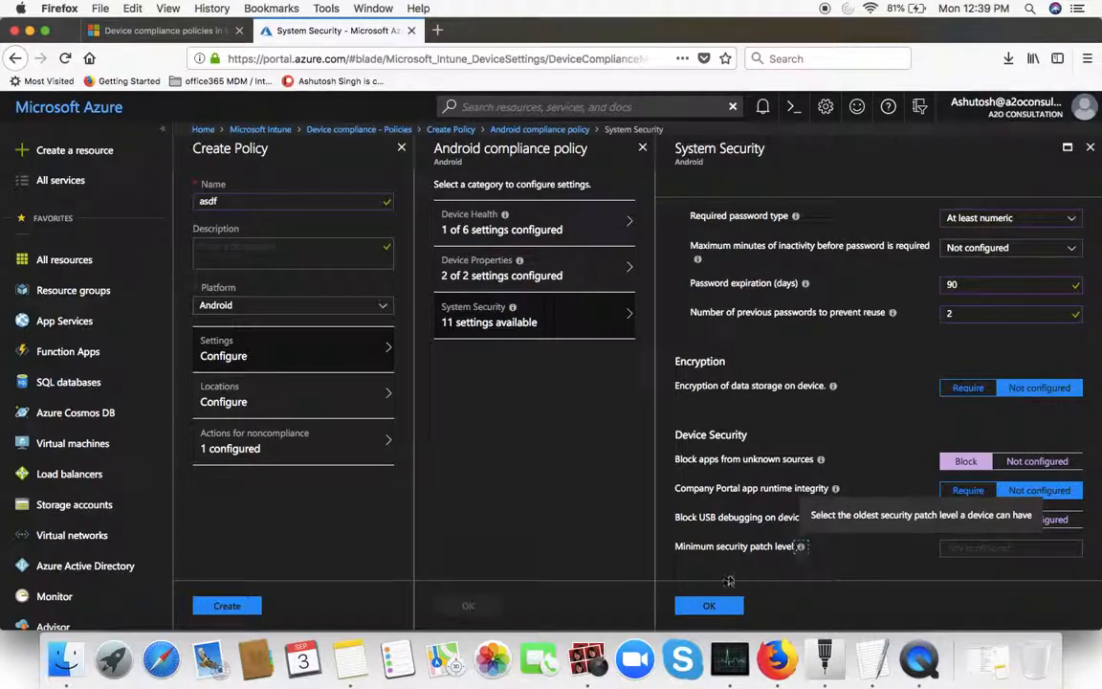
click(706, 608)
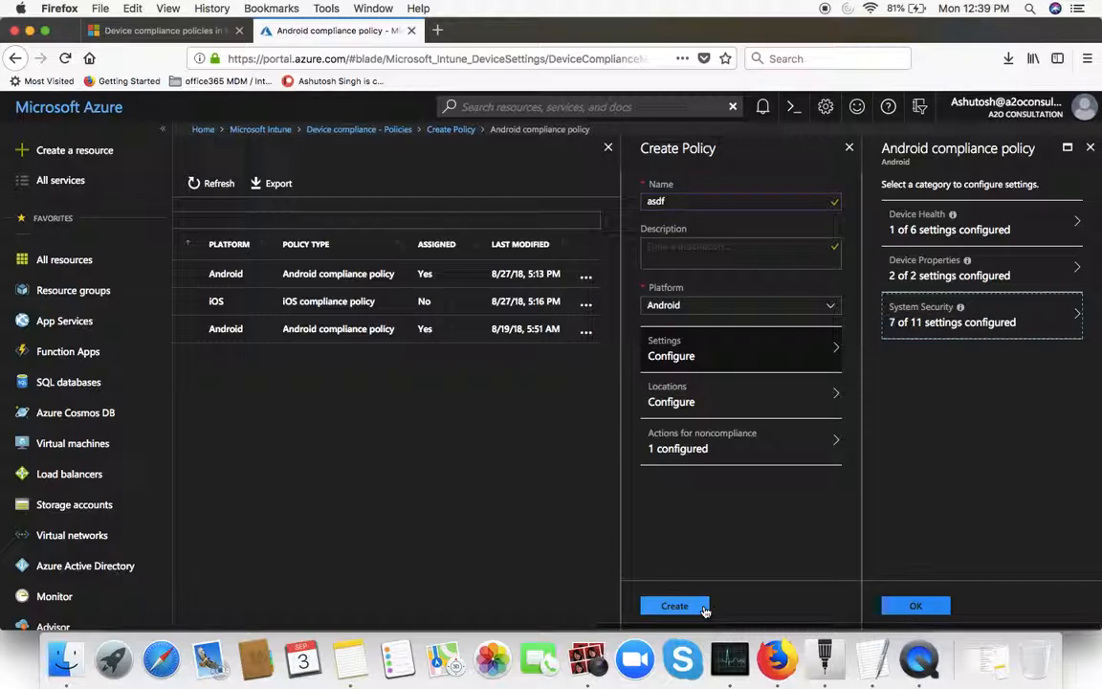
click(923, 605)
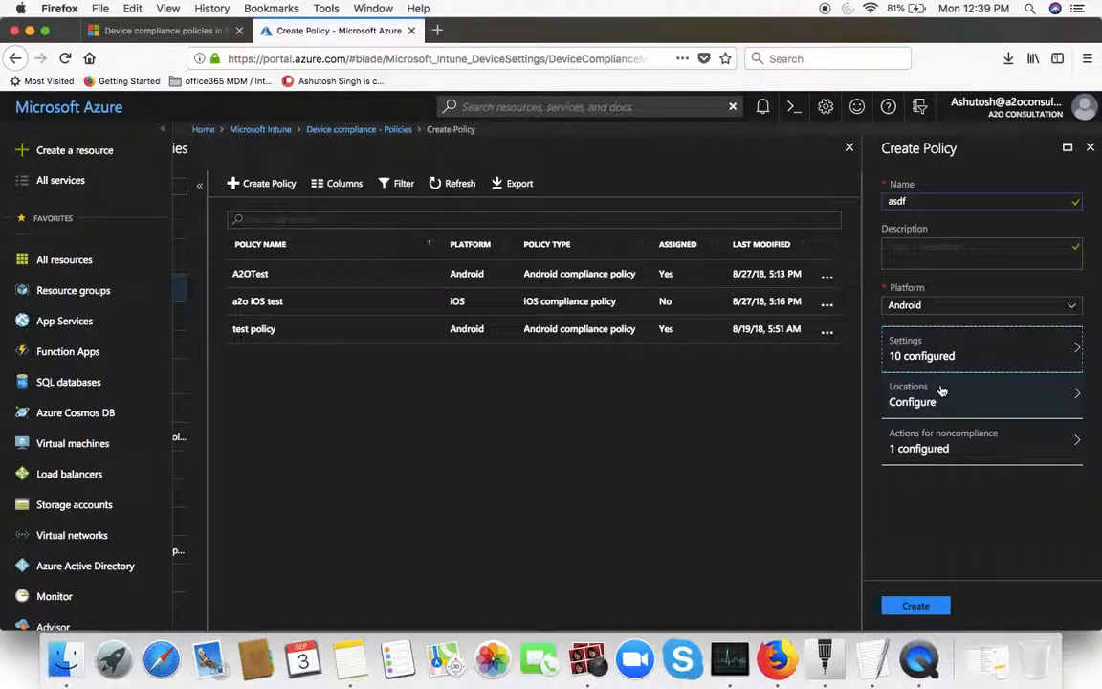
Schedule the Mark device noncompliant action for 10 days after noncompliance and create the policy.
click(890, 435)
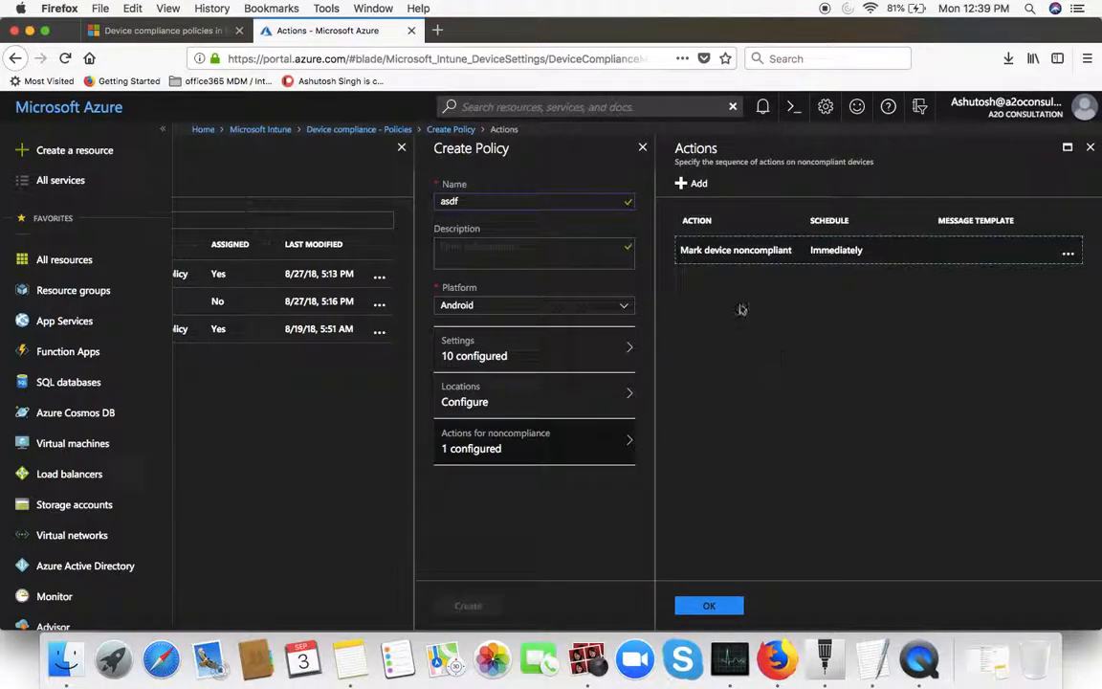
click(858, 256)
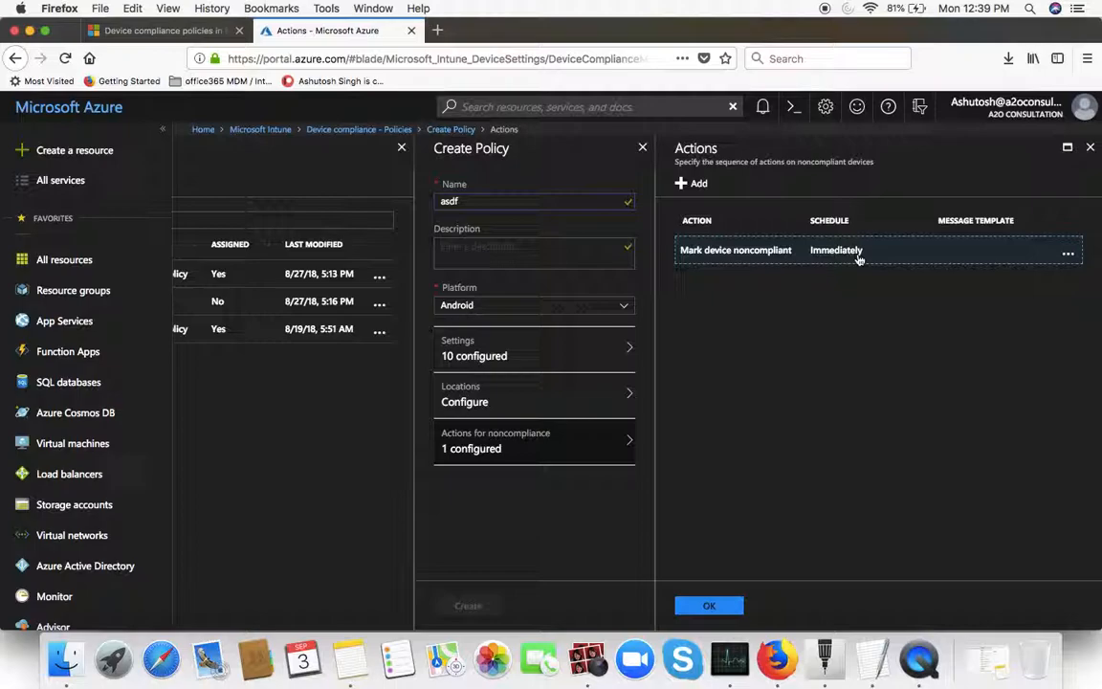
click(1069, 255)
click(780, 254)
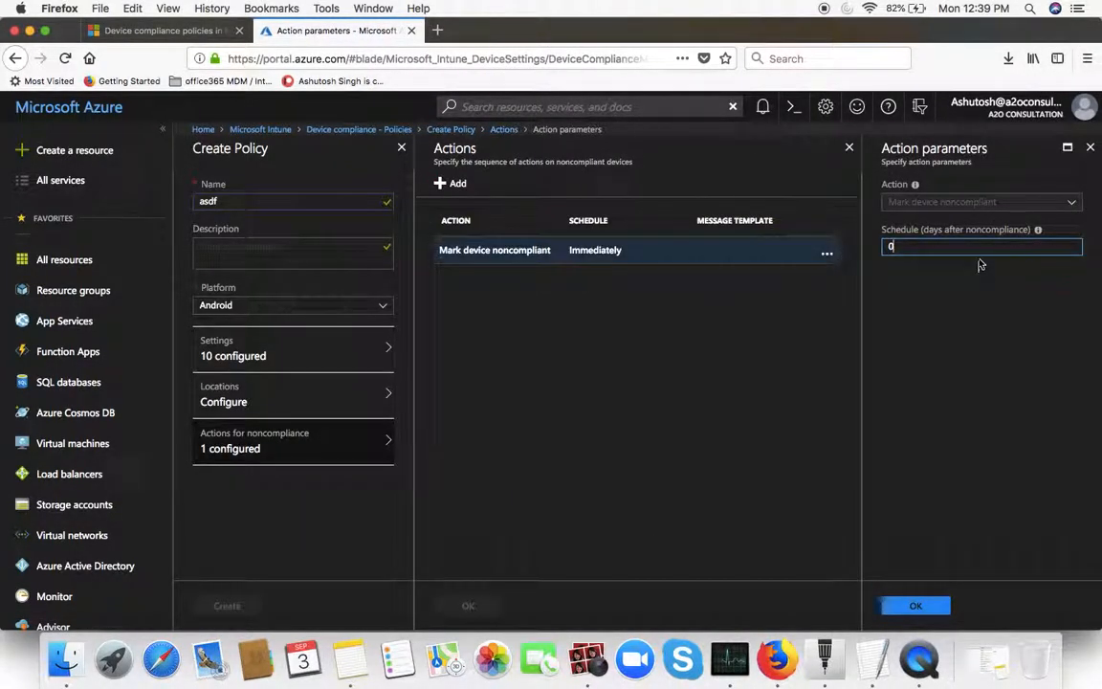
key(BackSpace)
text(10)
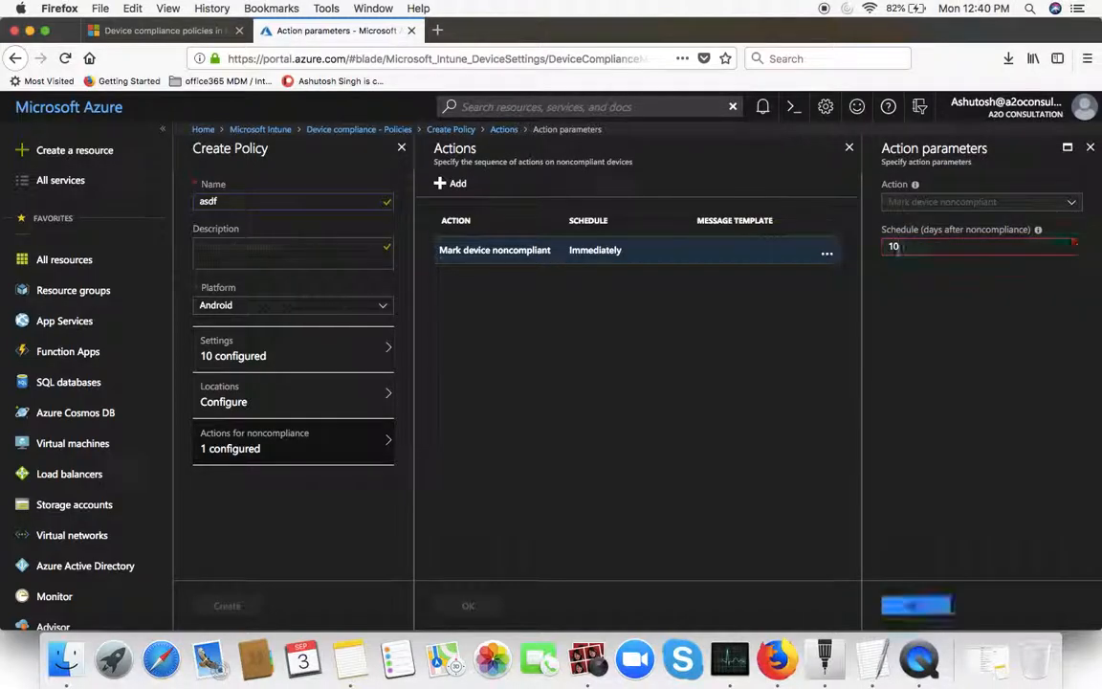
click(914, 605)
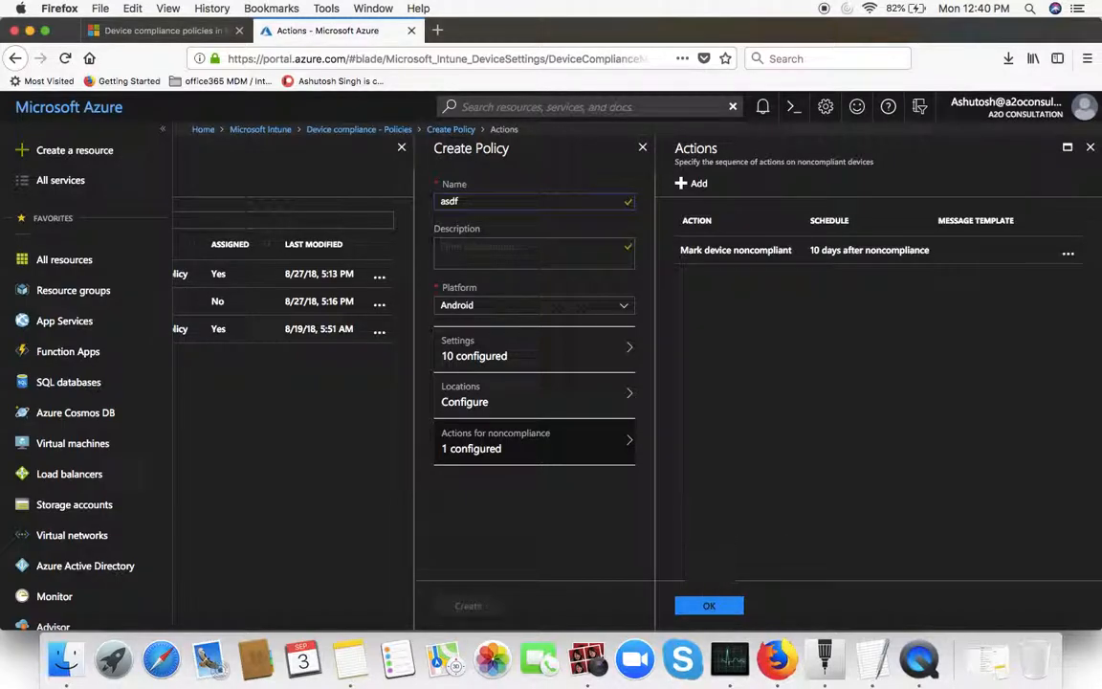
click(708, 605)
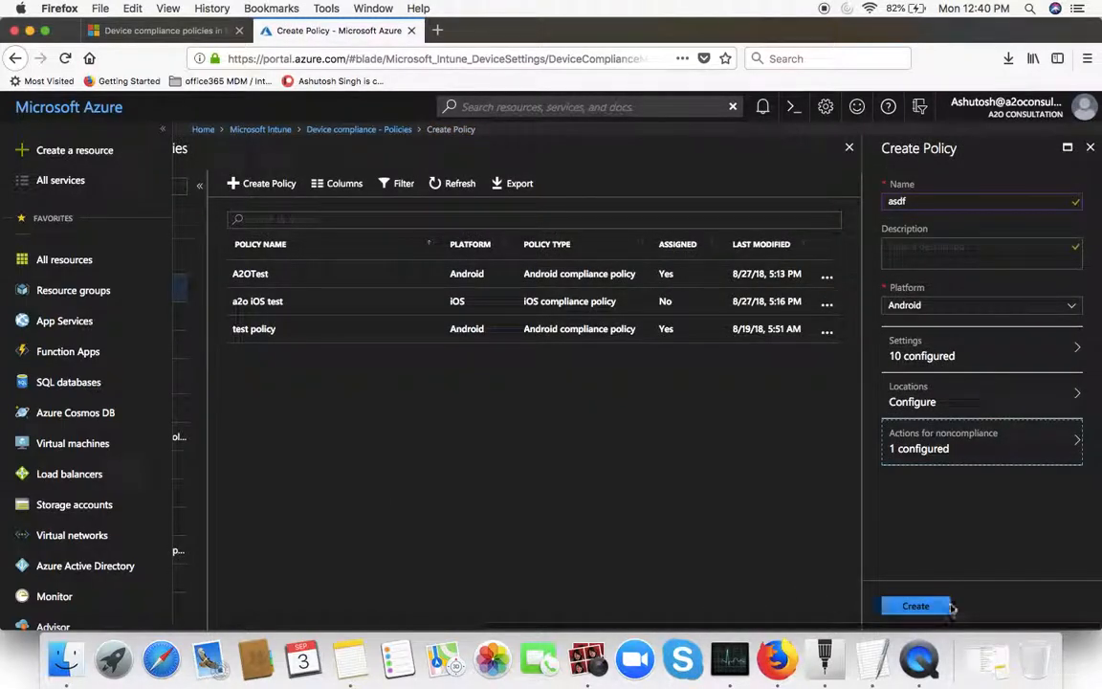
click(941, 606)
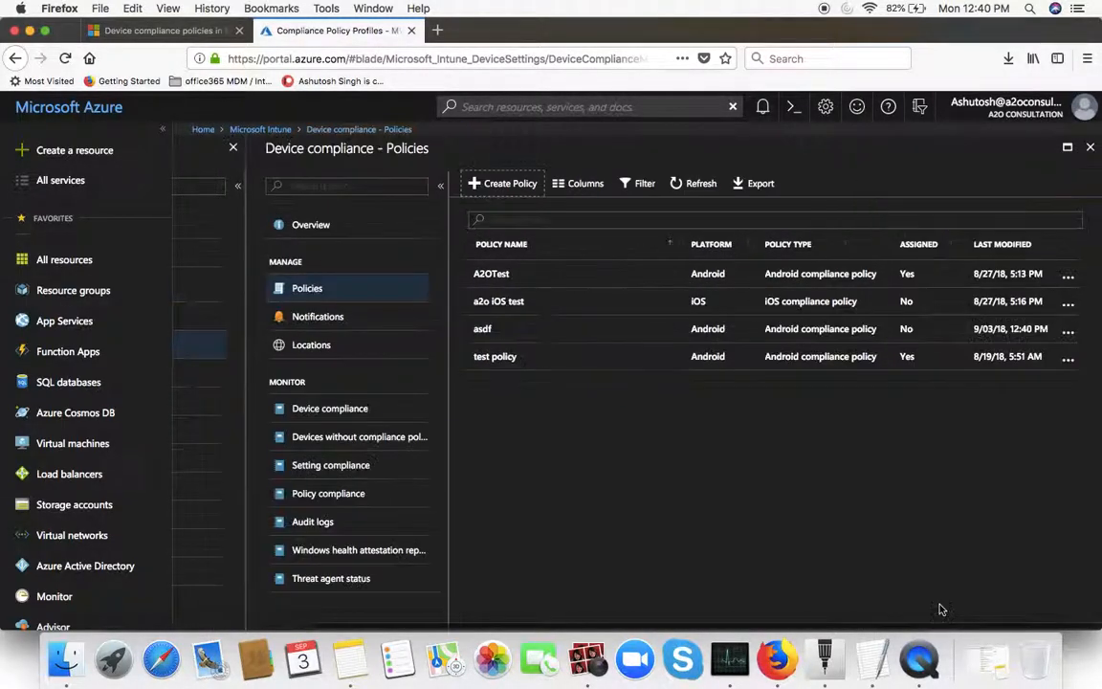
Open the asdf compliance policy's assignments and add Test group to the included groups.
click(499, 328)
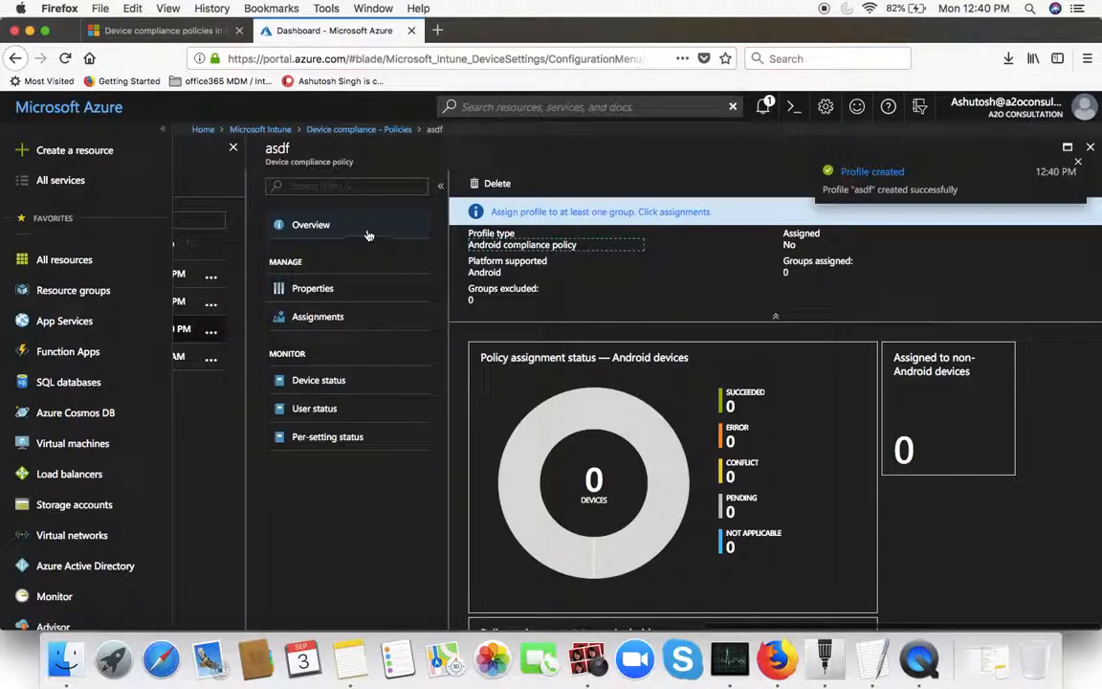
click(318, 317)
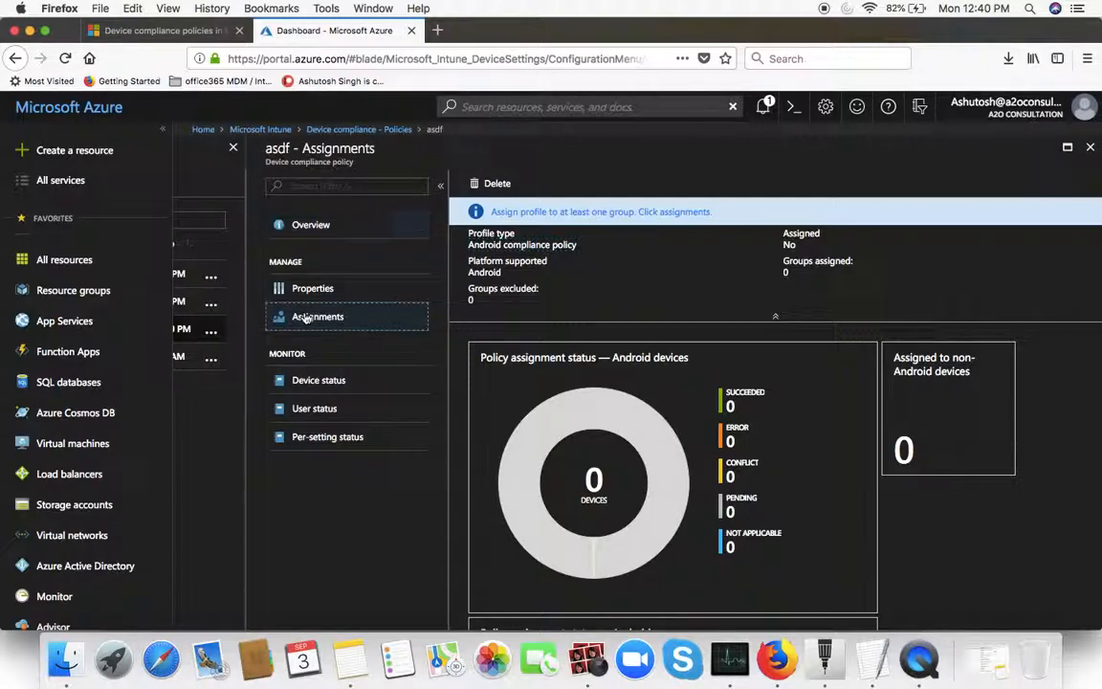
click(305, 317)
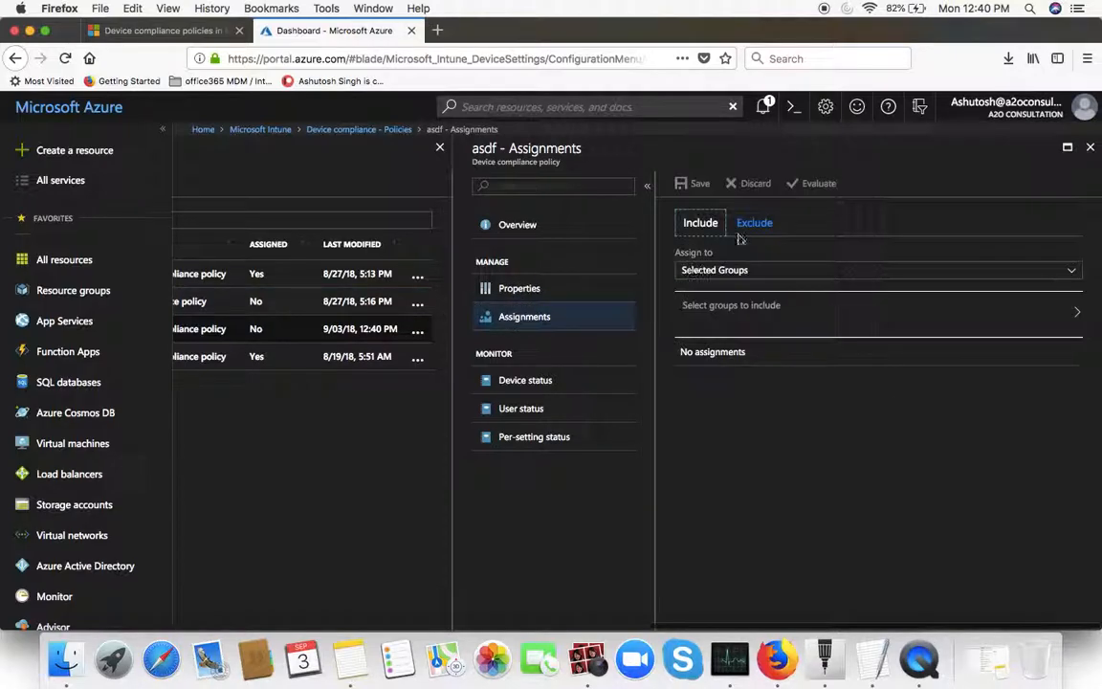
click(746, 320)
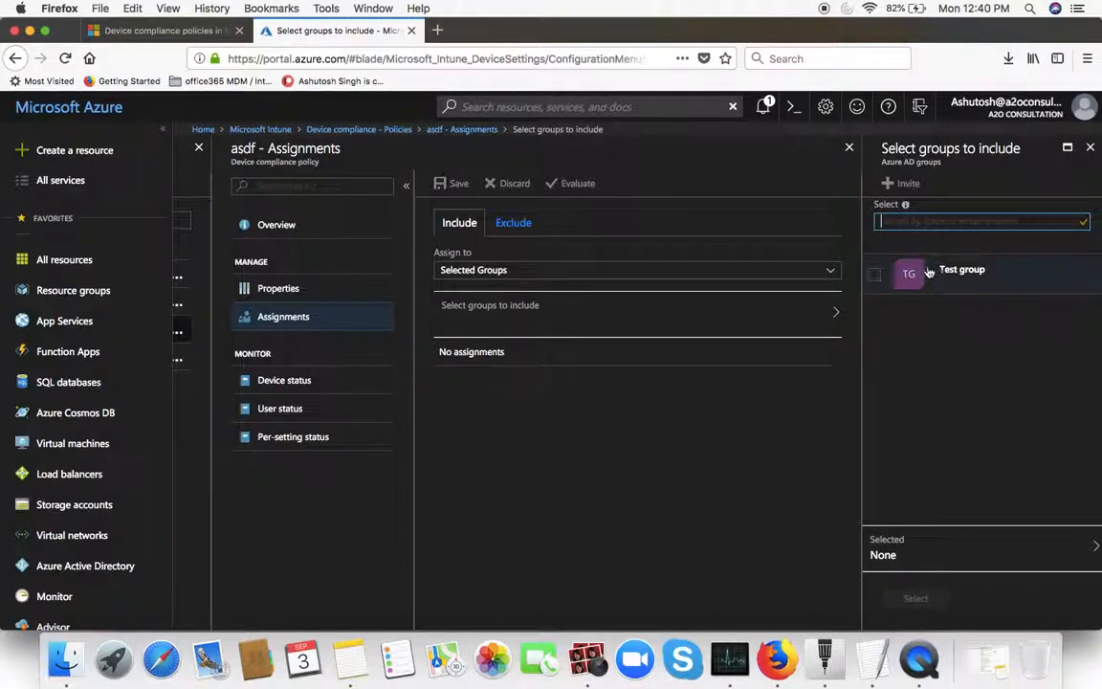
click(874, 277)
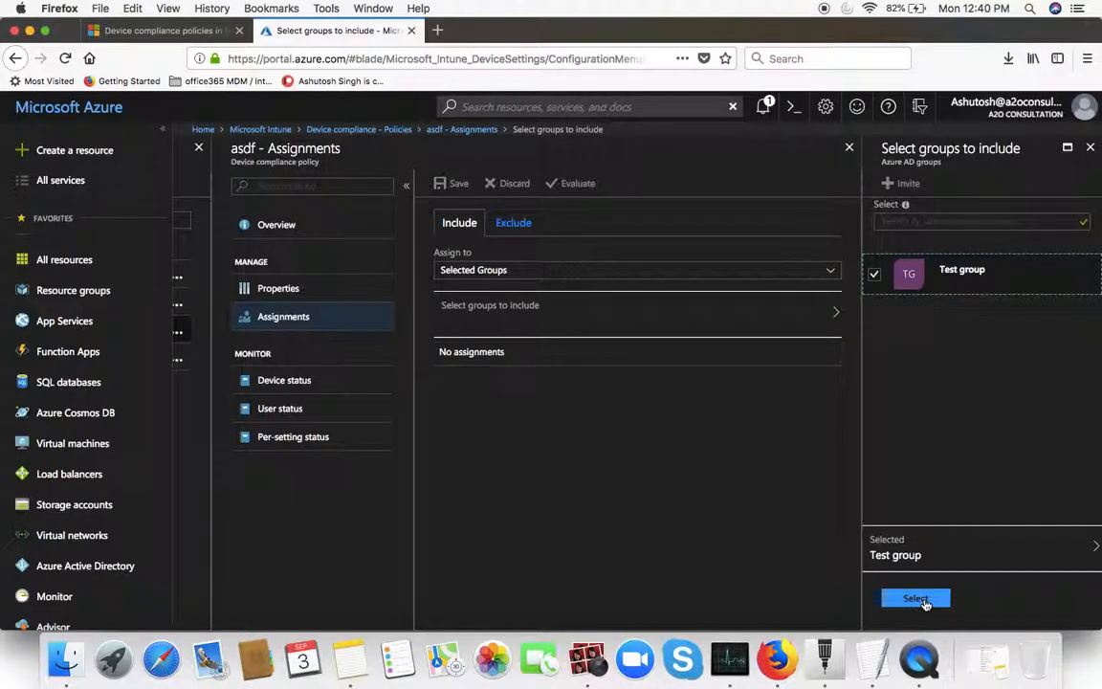
click(915, 598)
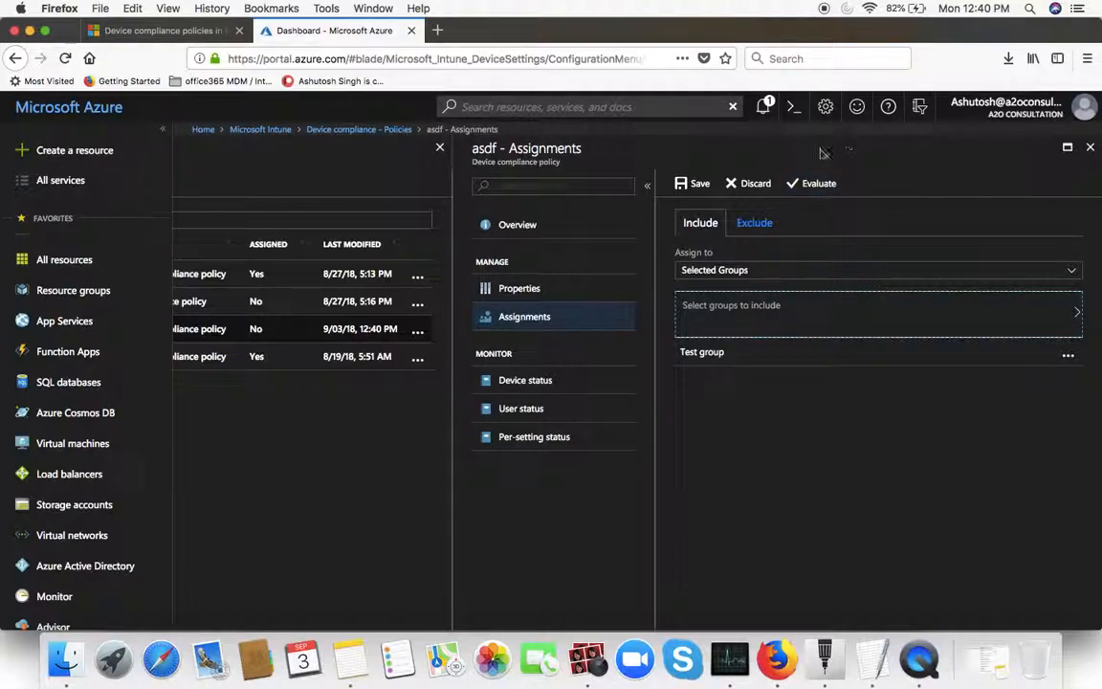
Evaluate how many users the asdf policy assignment affects, save the assignment, and dismiss the notification.
click(818, 185)
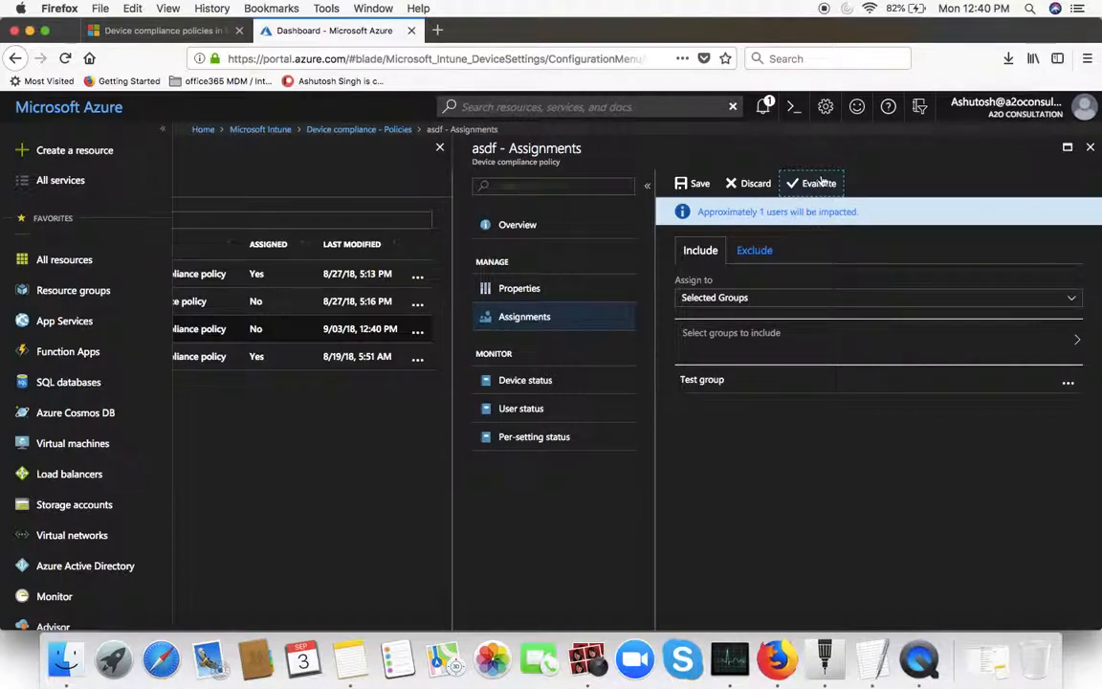
click(712, 191)
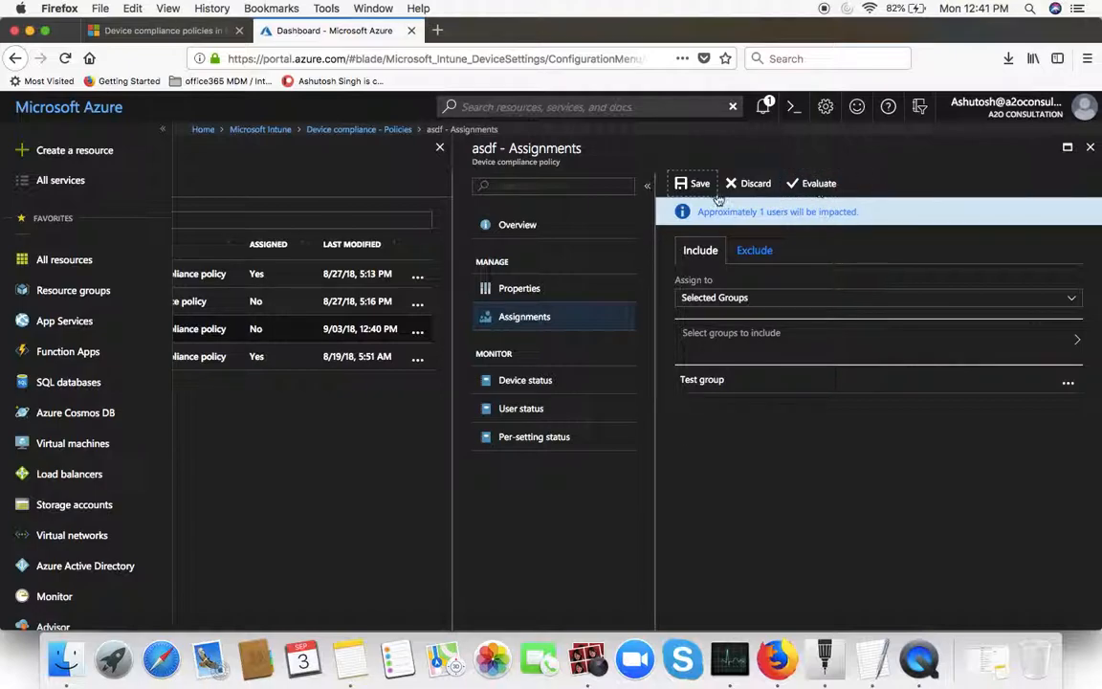
click(699, 190)
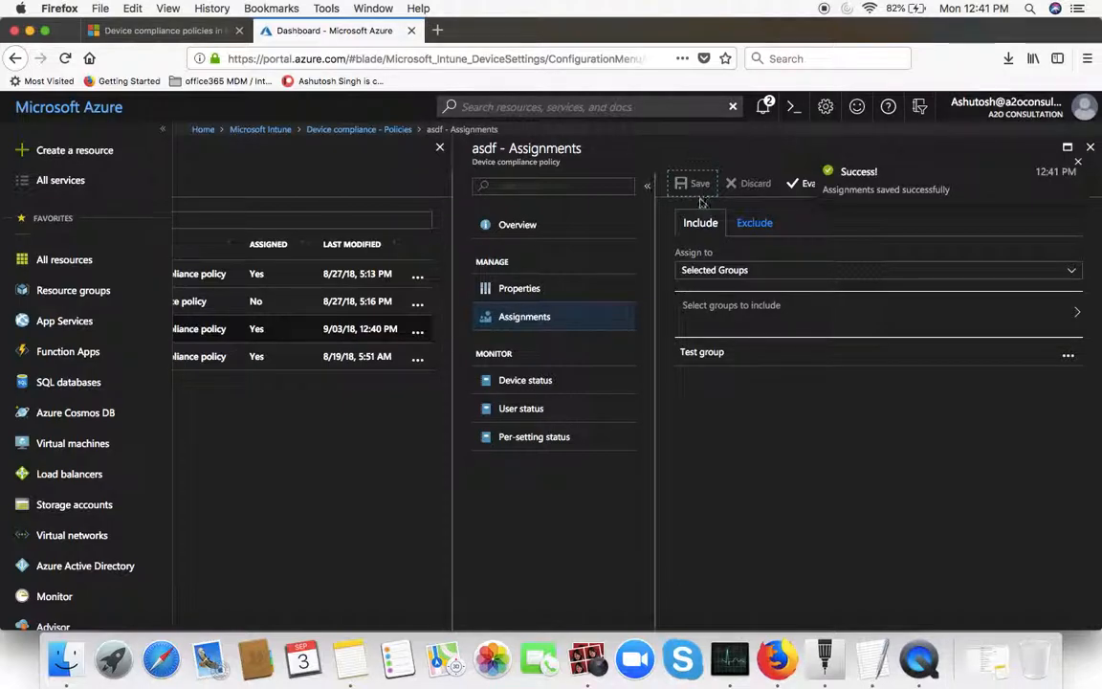
click(1077, 162)
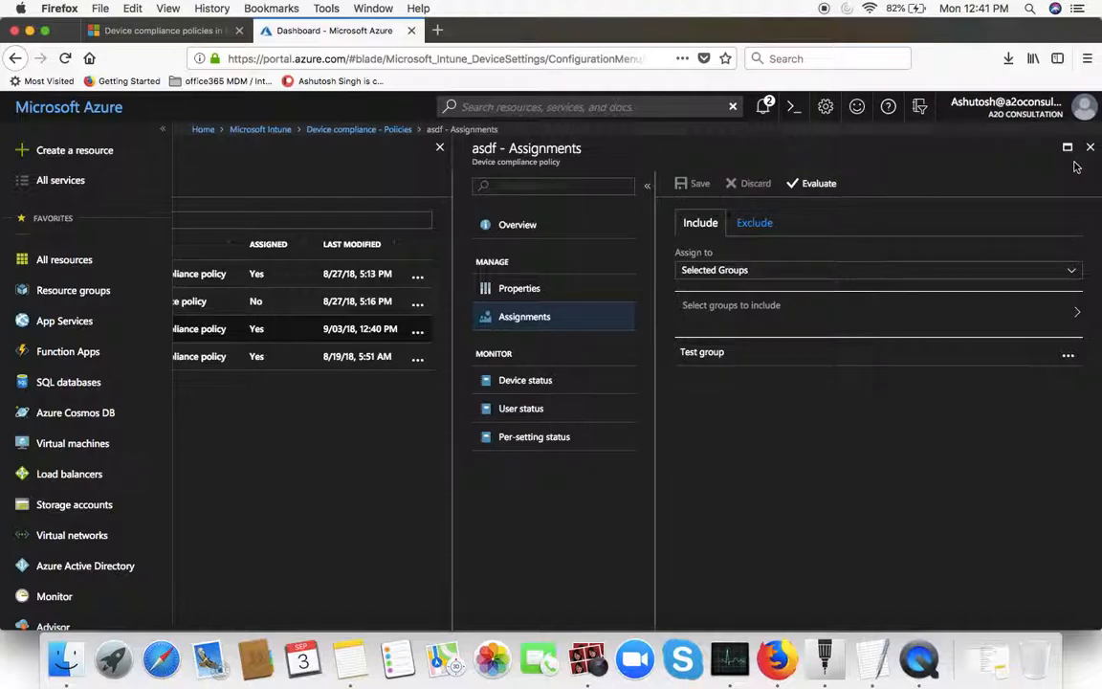
Review the asdf policy's device status, user status and per-setting status, and return to the policies list.
click(524, 380)
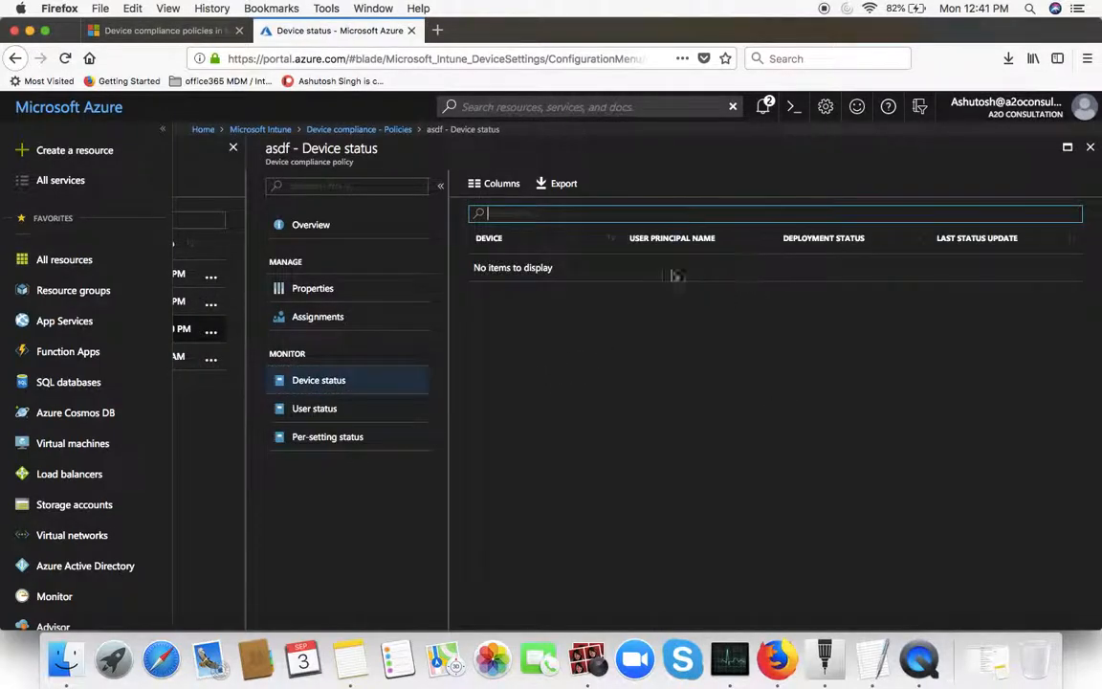
click(389, 407)
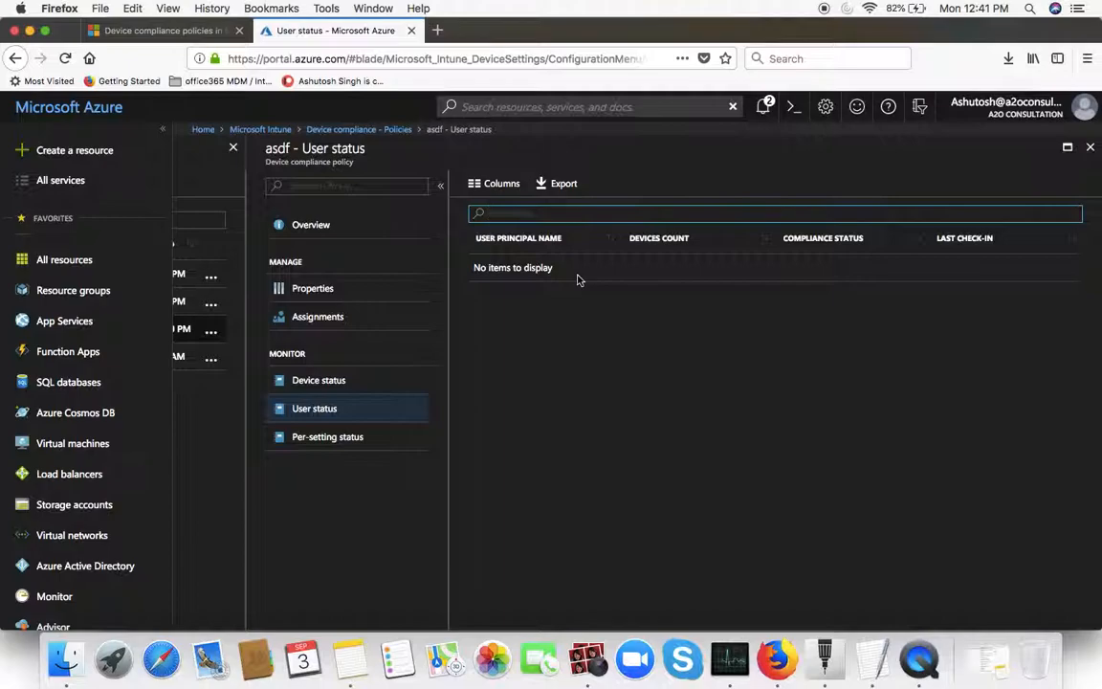
click(362, 437)
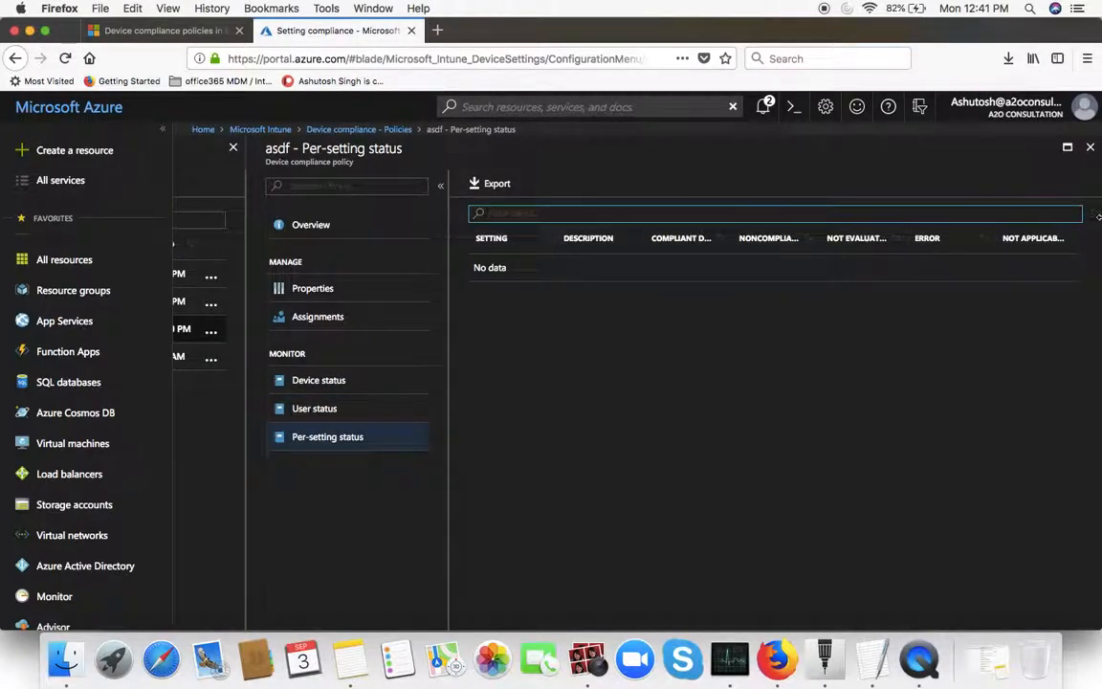
click(1089, 147)
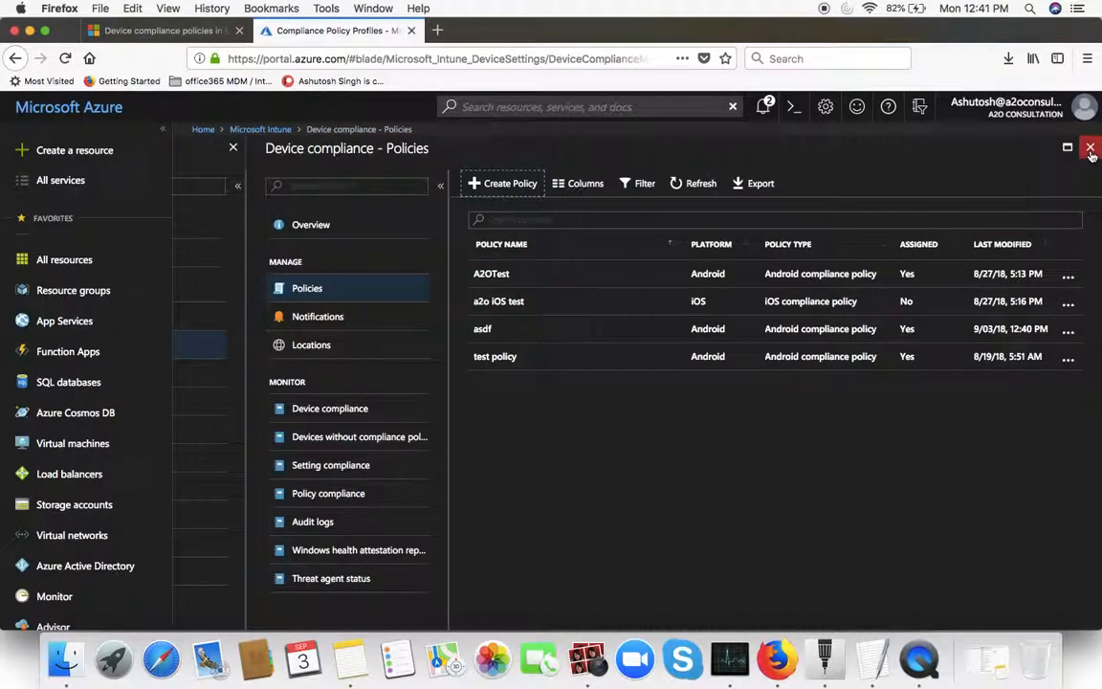
Start a new compliance policy named test_ios with iOS as its platform.
click(501, 185)
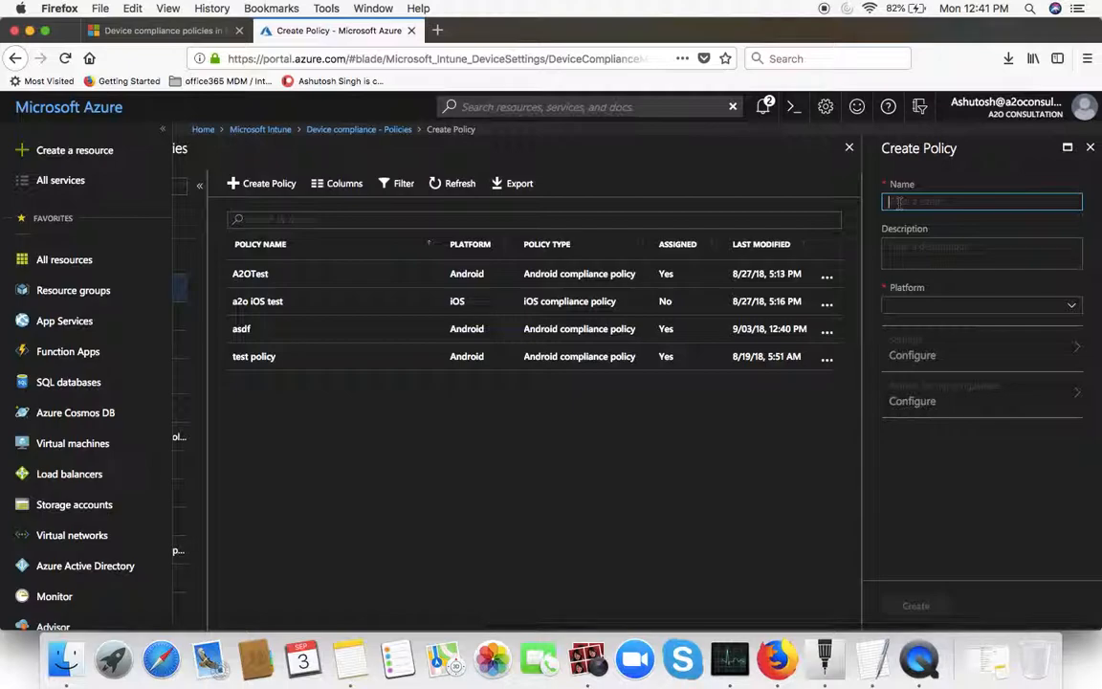
text(tes)
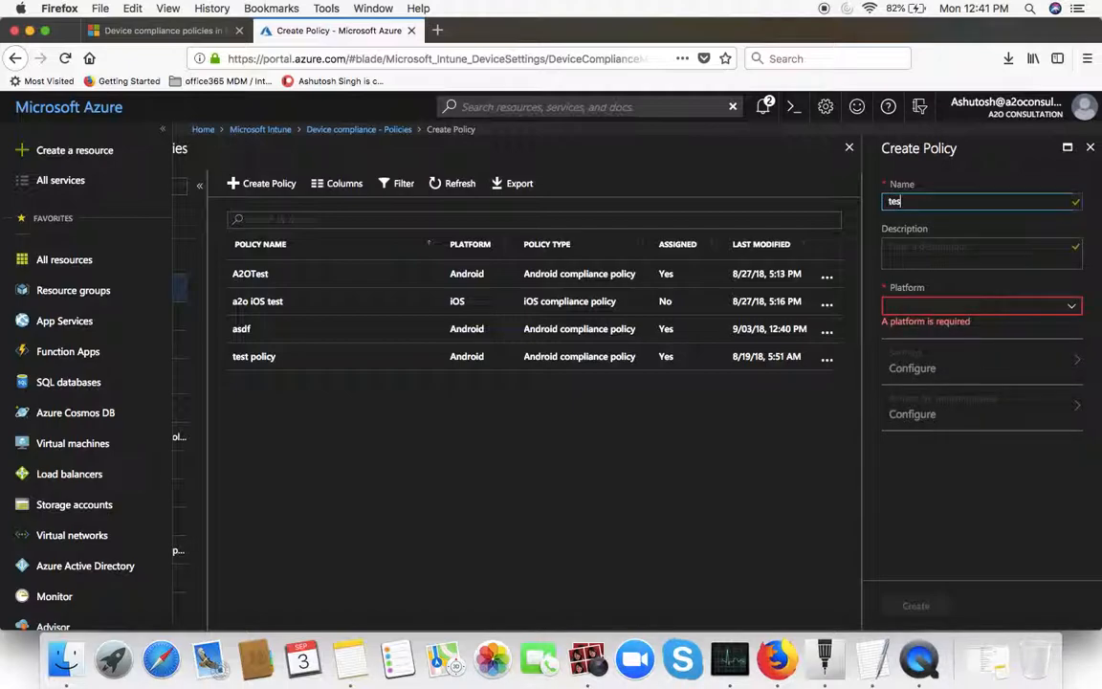
key(BackSpace)
text(ios)
click(897, 201)
text(st_)
click(944, 308)
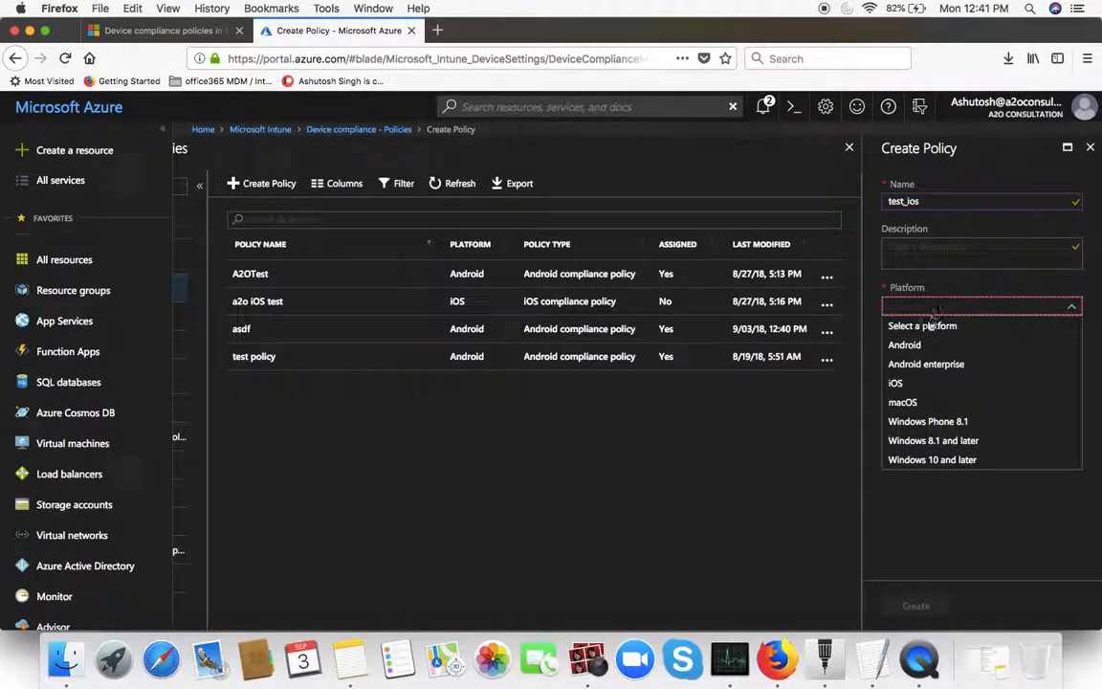
click(913, 384)
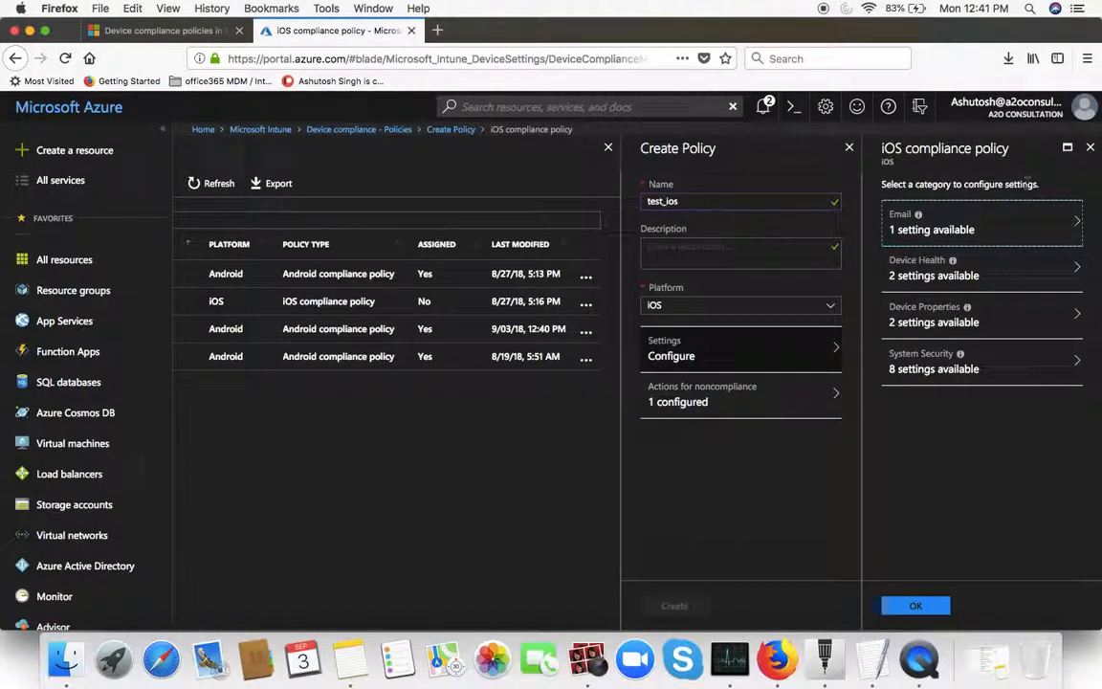
In the iOS policy's Email settings, require mobile devices to have a managed email profile and confirm.
click(993, 223)
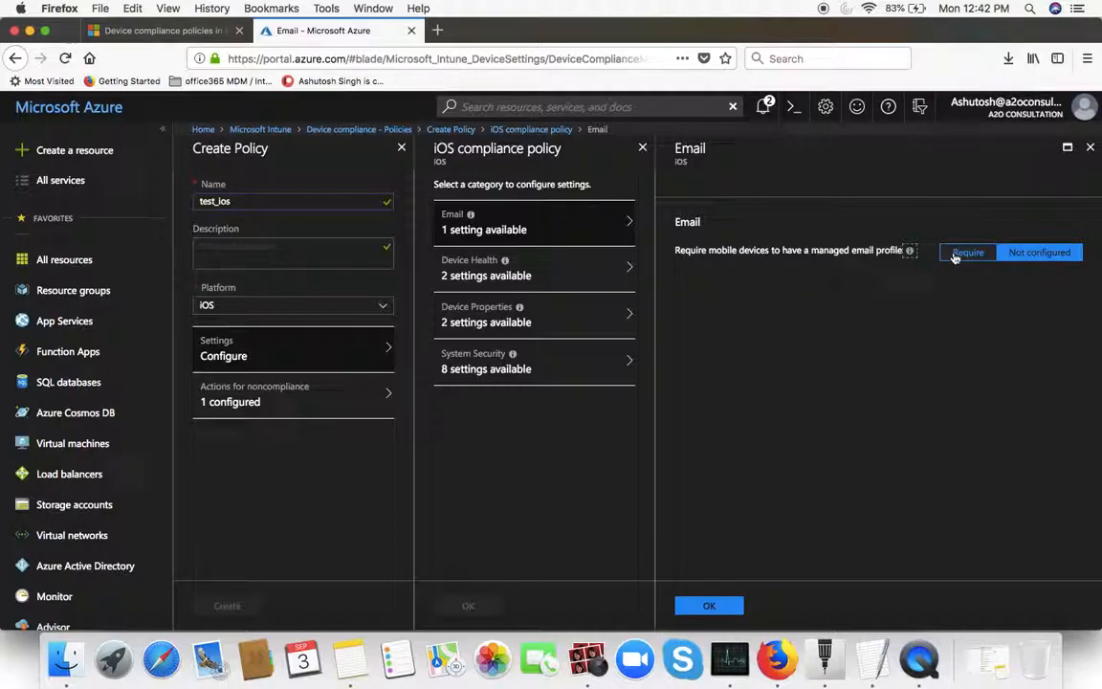
click(954, 256)
click(708, 606)
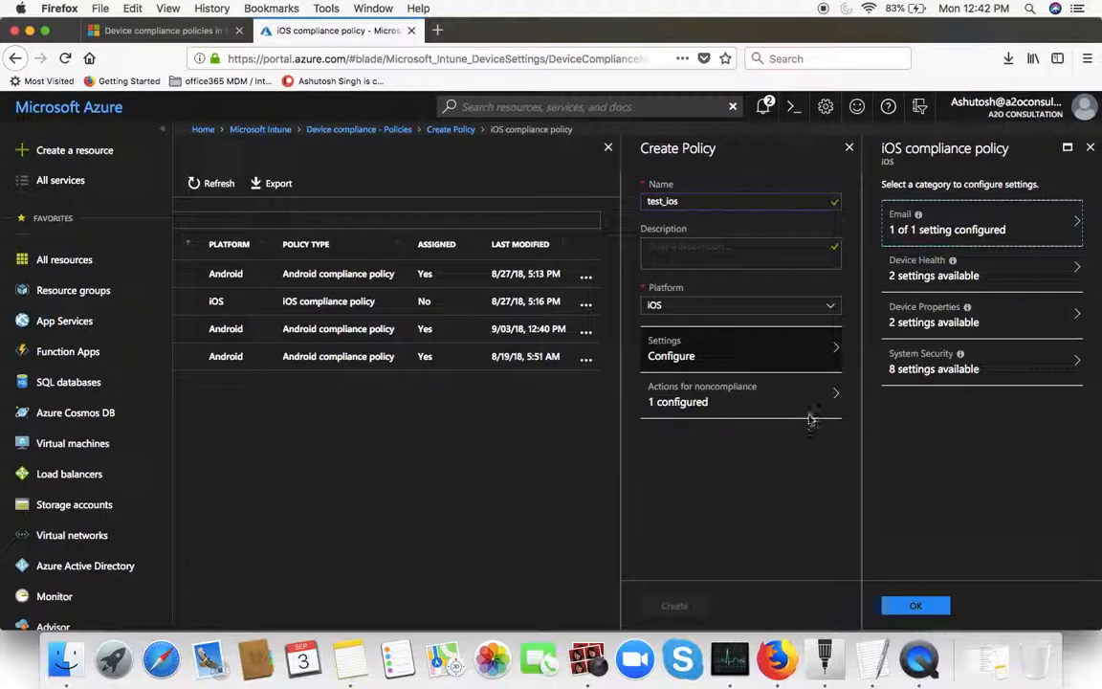
In Device Health, block jailbroken devices, keep the Device Threat Level at Not configured, and confirm.
click(920, 272)
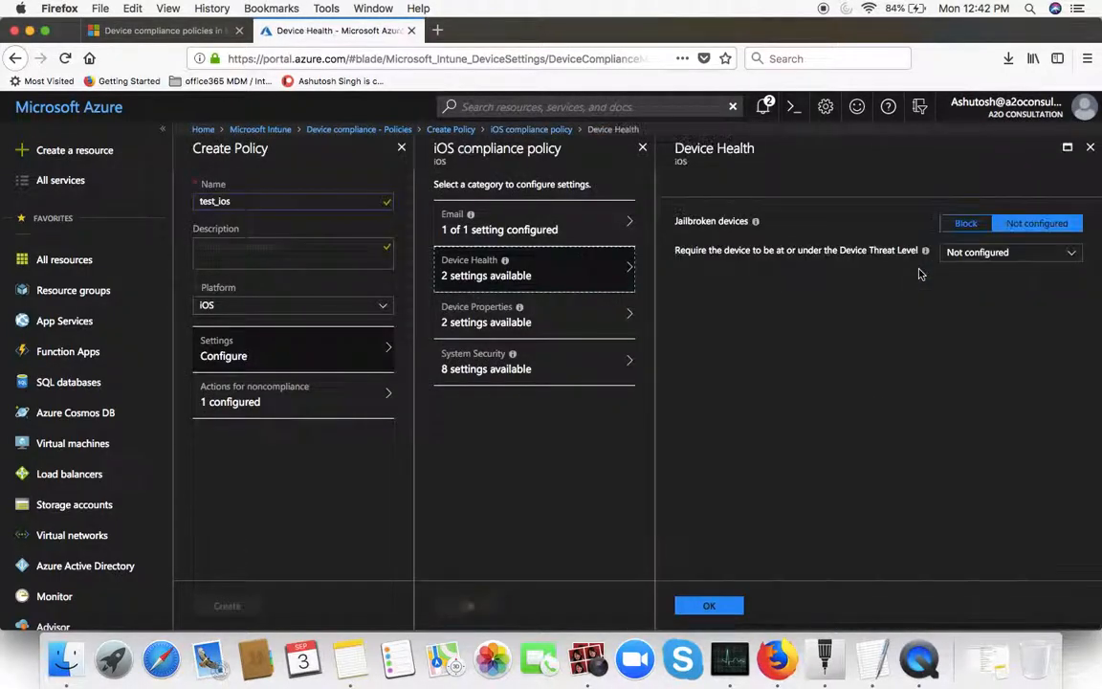
click(968, 225)
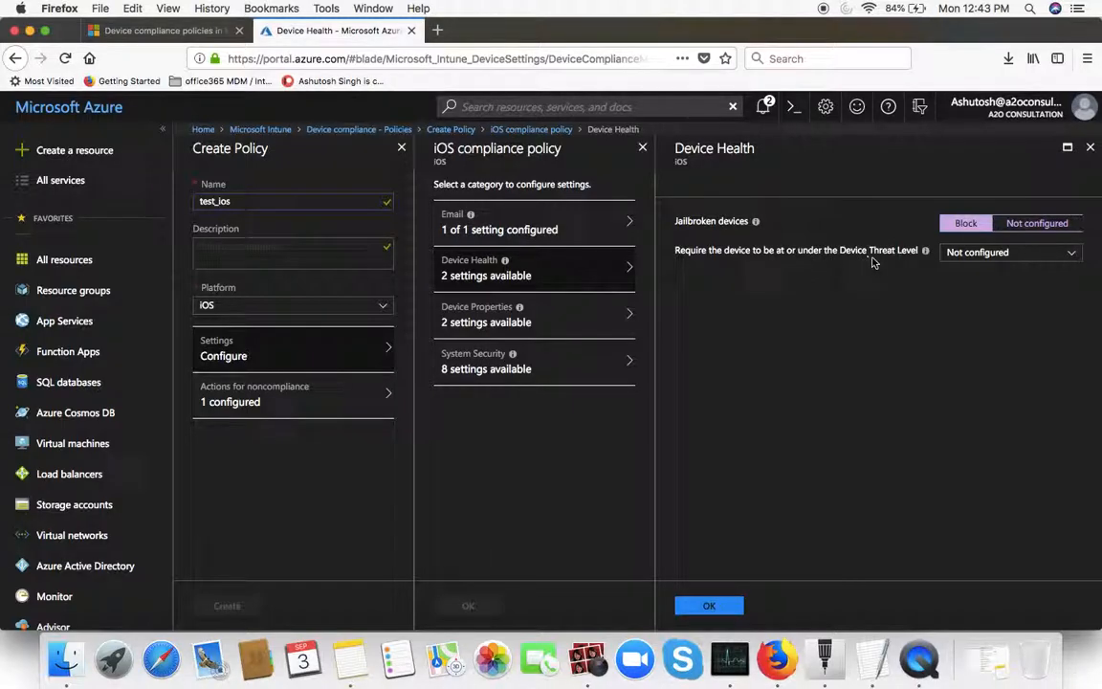
click(971, 261)
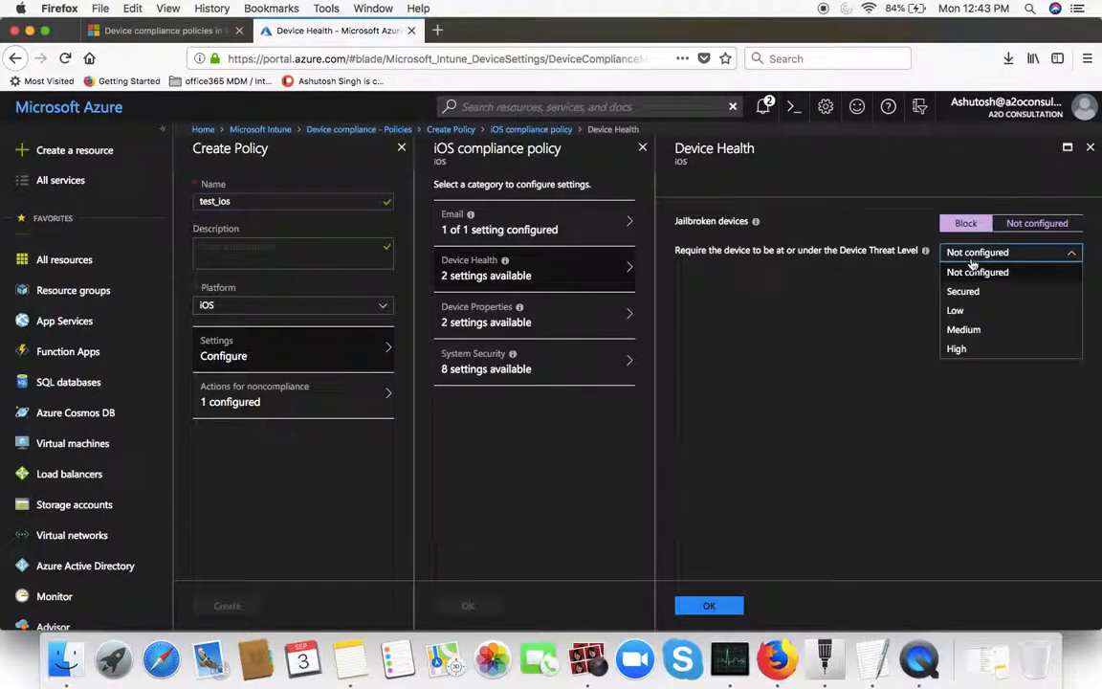
click(783, 386)
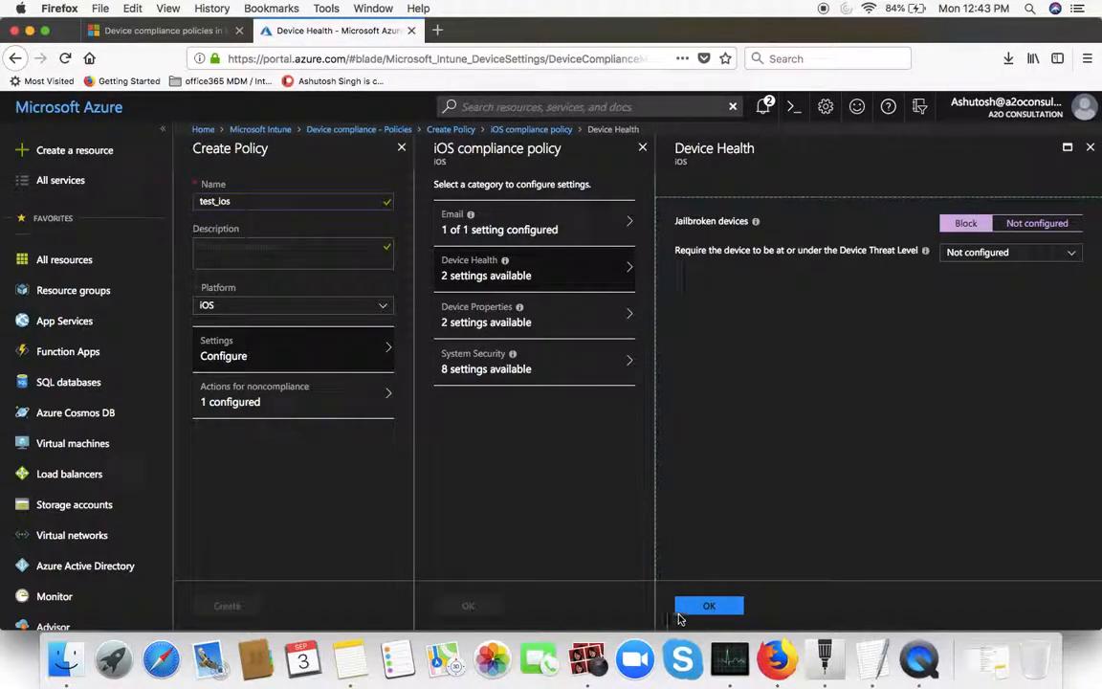
click(710, 605)
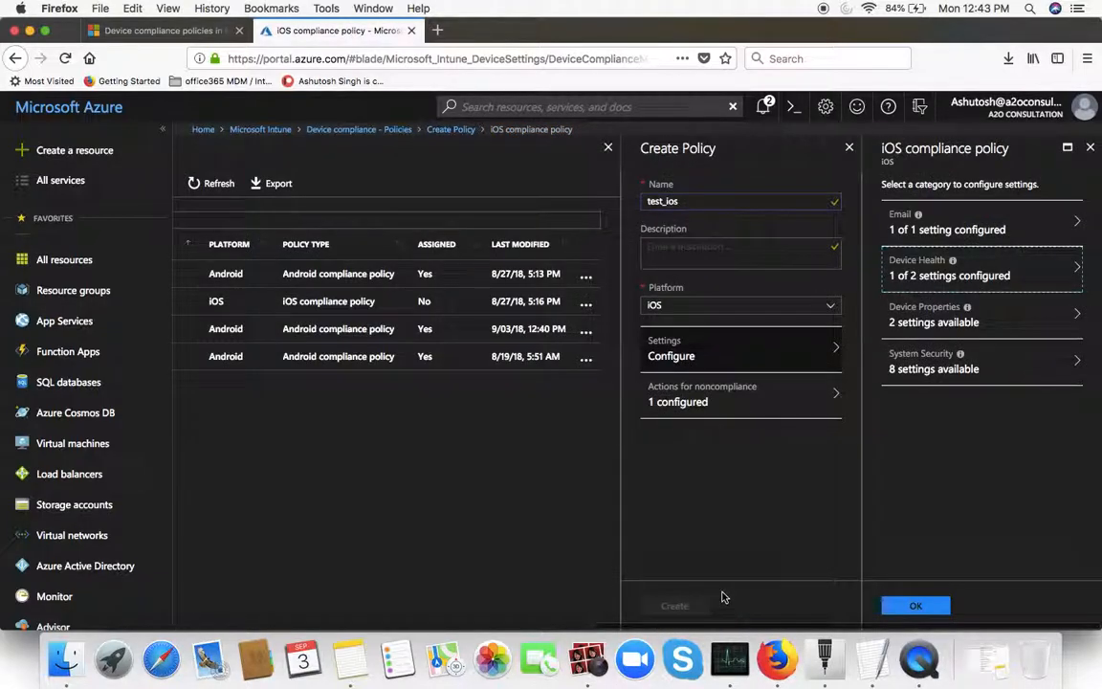
Check the minimum OS version hint in Device Properties and search the web for "minimum IOS version for the company portal 3.3".
click(938, 318)
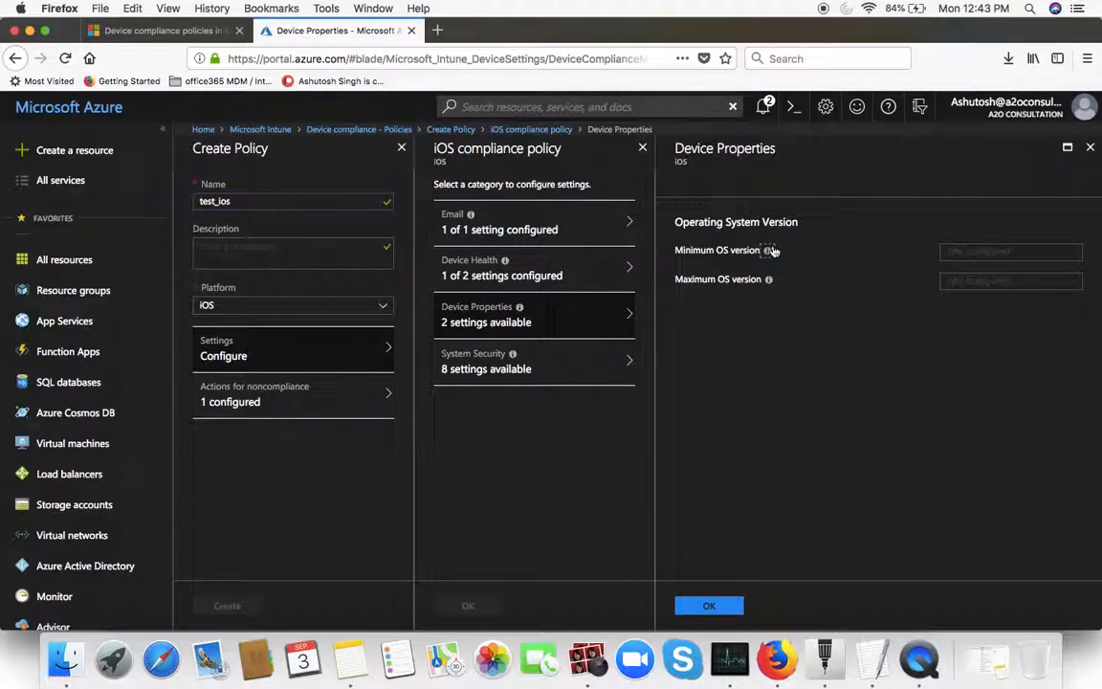
mouse_move(769, 252)
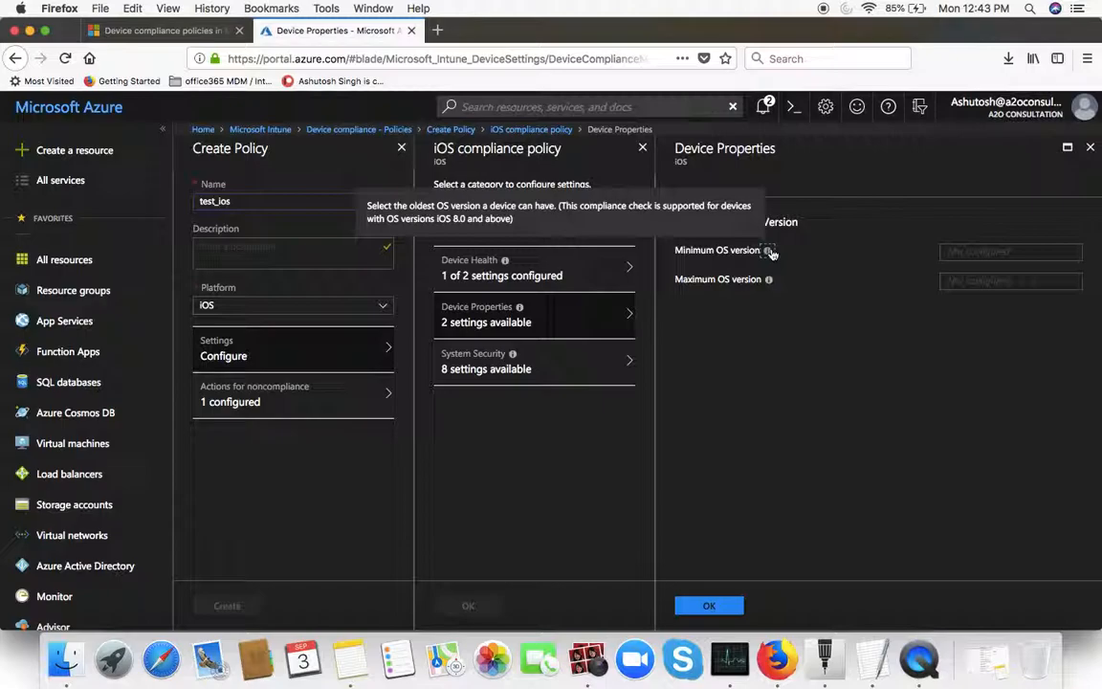
click(437, 30)
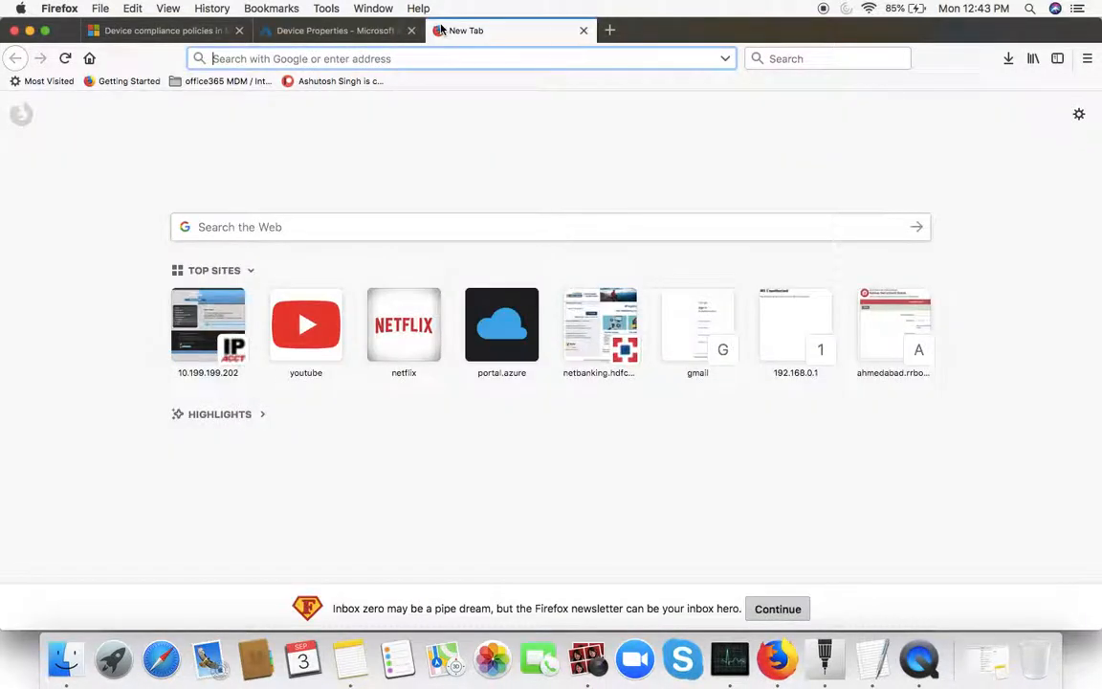
text(min)
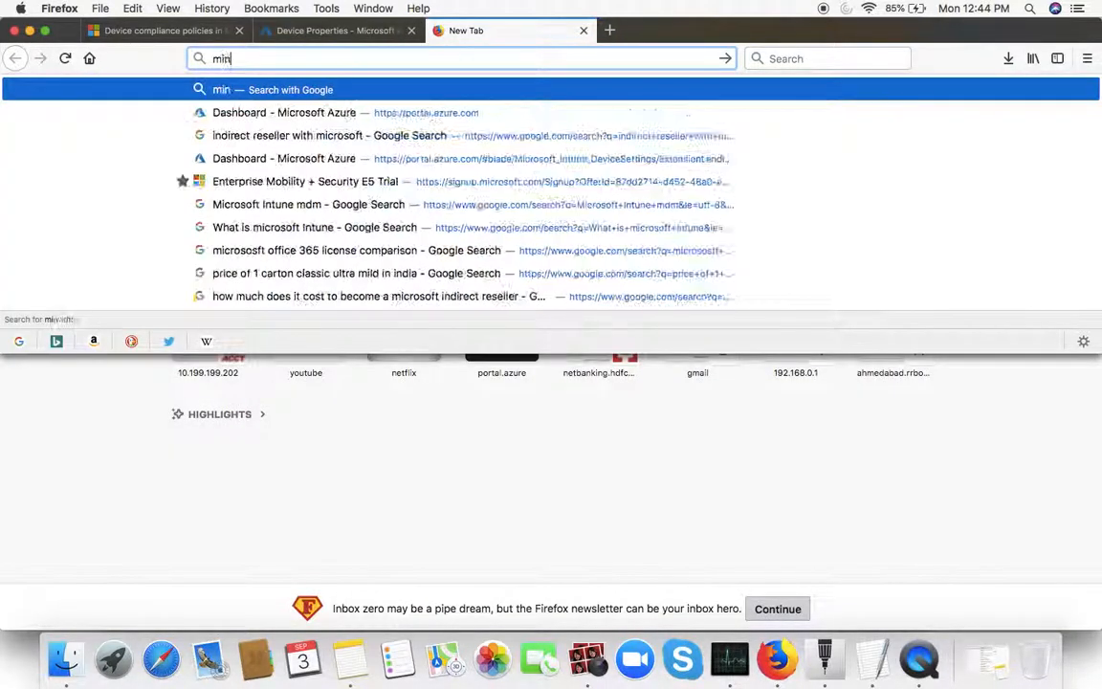
text(imum)
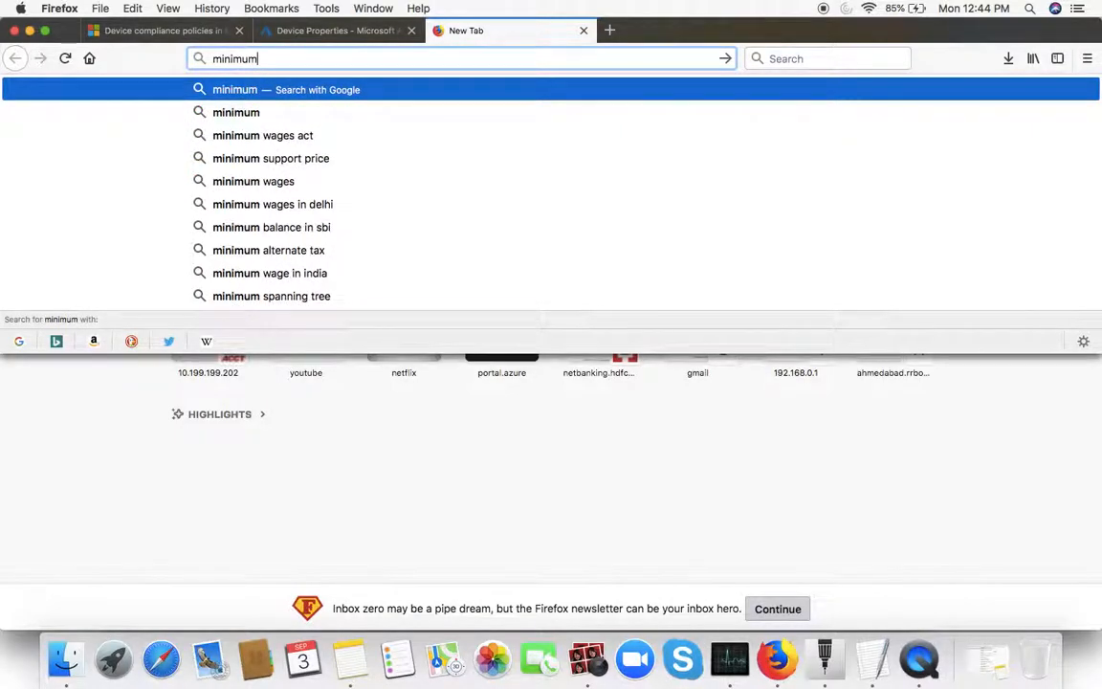
text( I)
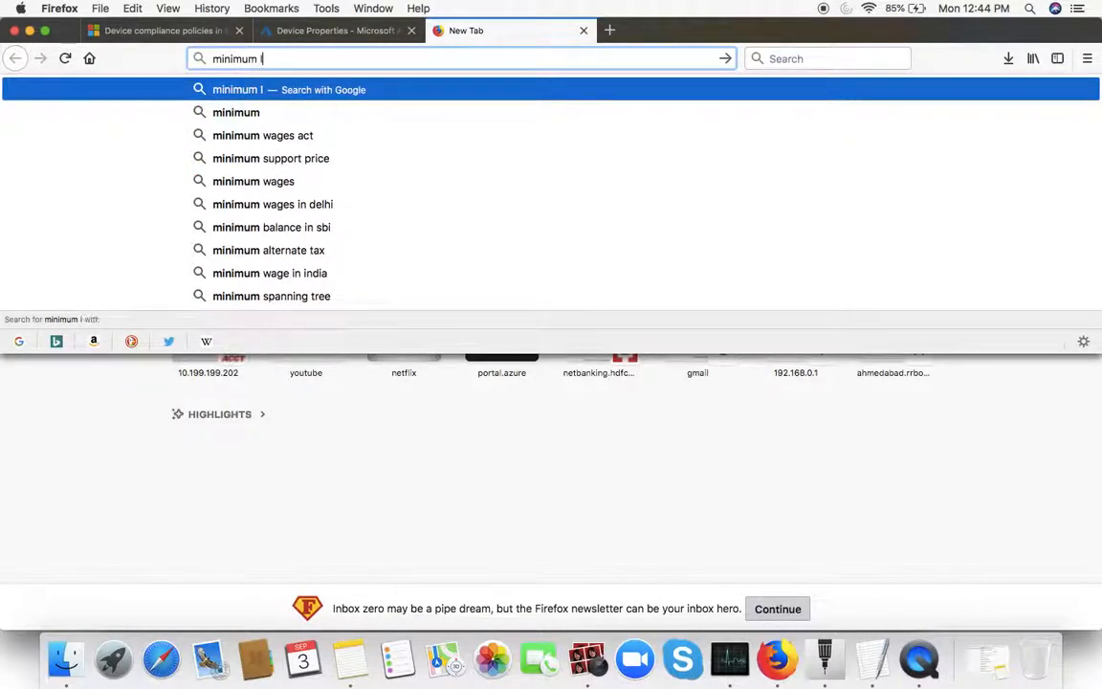
text(OS ve)
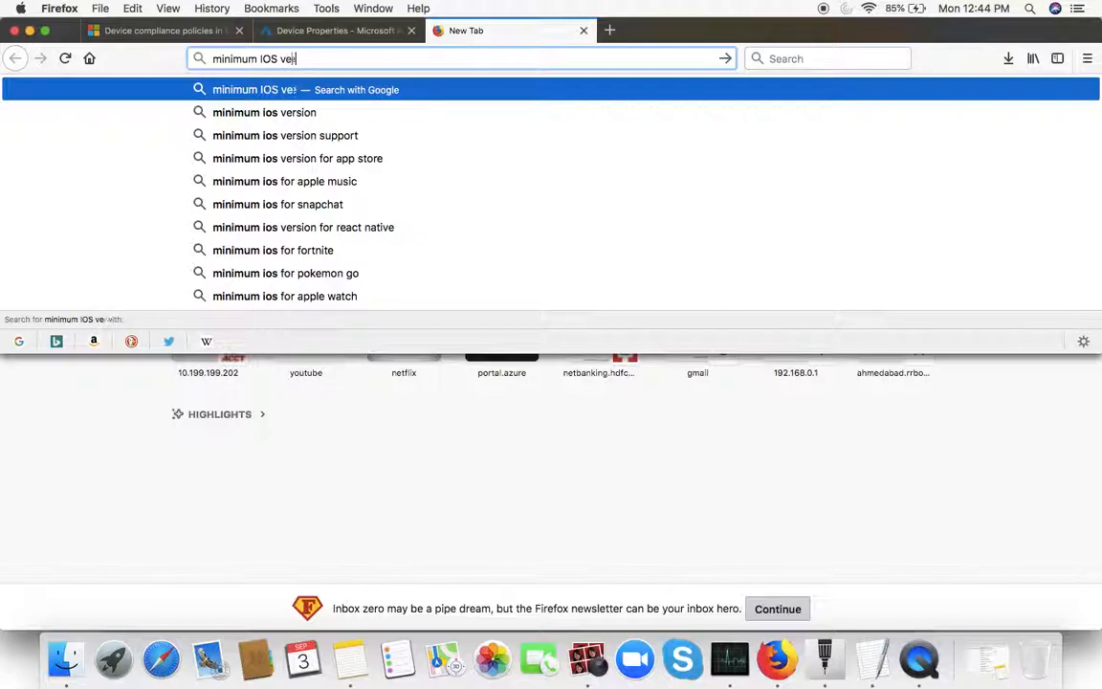
text(rsion for the company port)
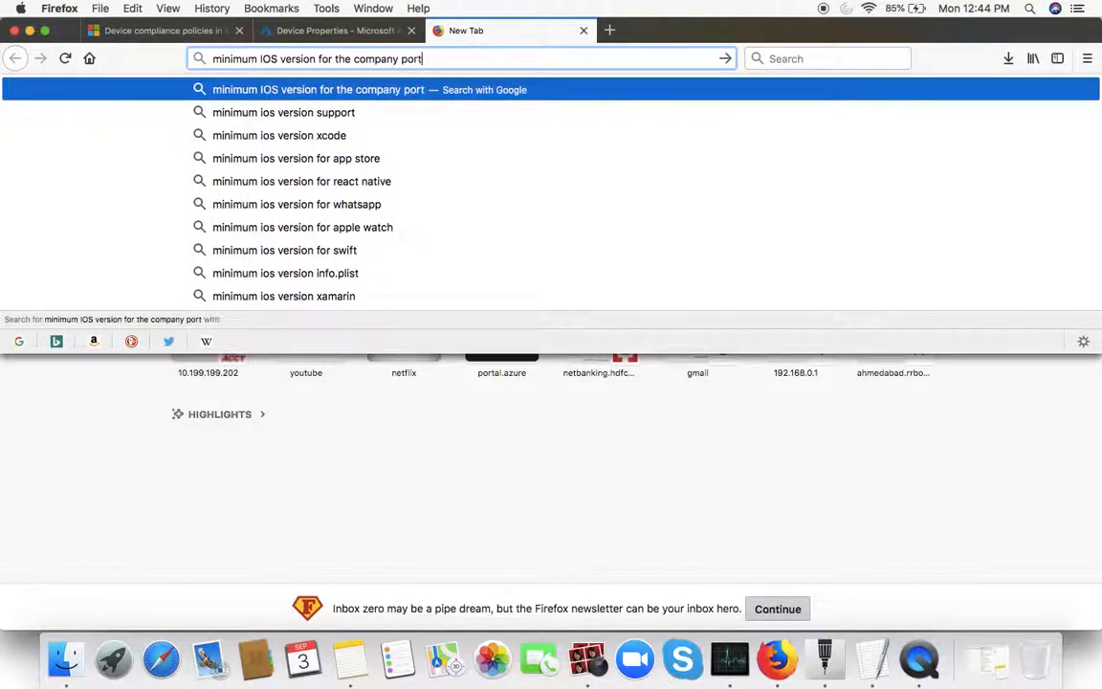
text(al 3.3)
key(Return)
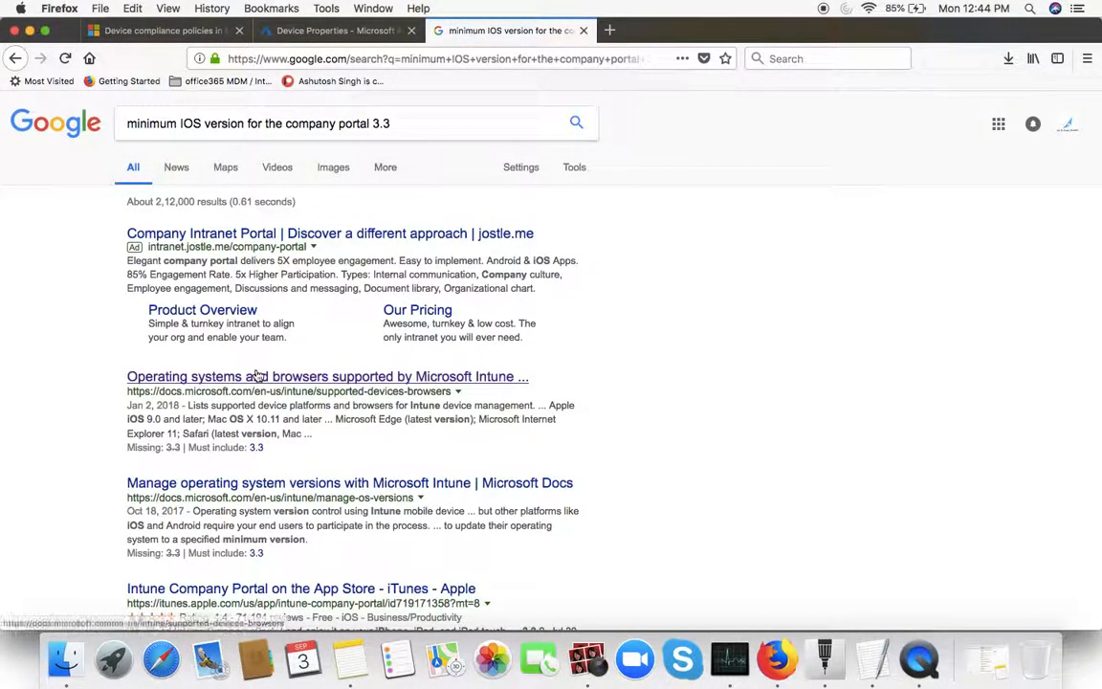
scroll(234, 335, down, 4)
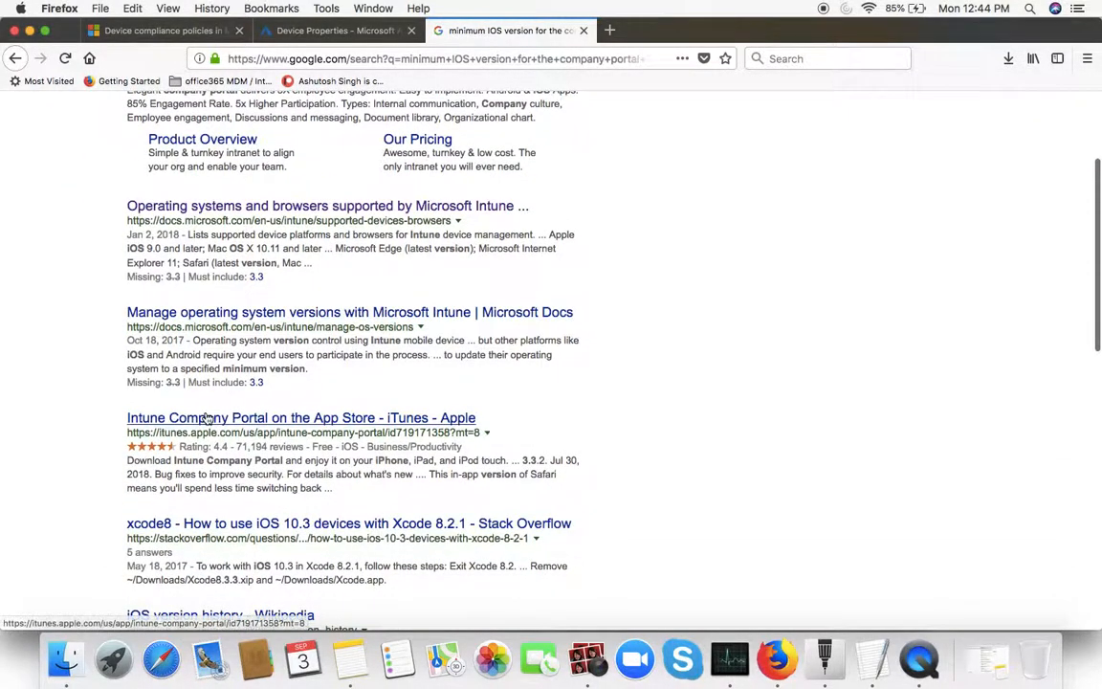
Open the Intune Company Portal App Store result in a separate browser tab and look through the remaining search results.
scroll(286, 421, down, 3)
click(318, 281)
super+click(320, 286)
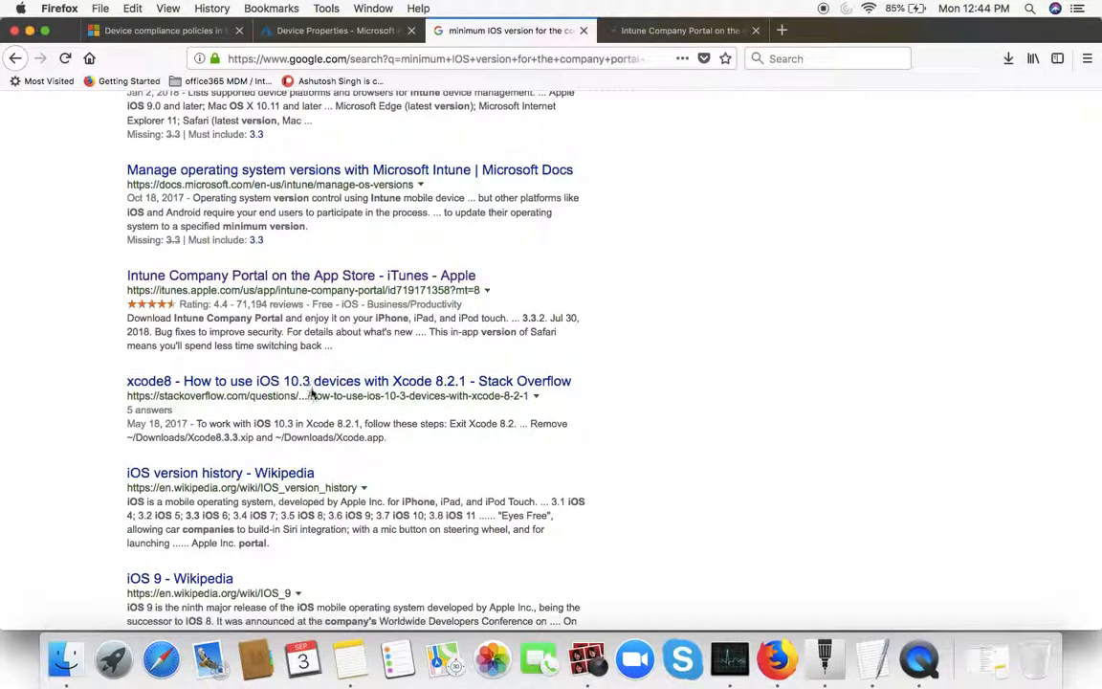
scroll(347, 388, down, 4)
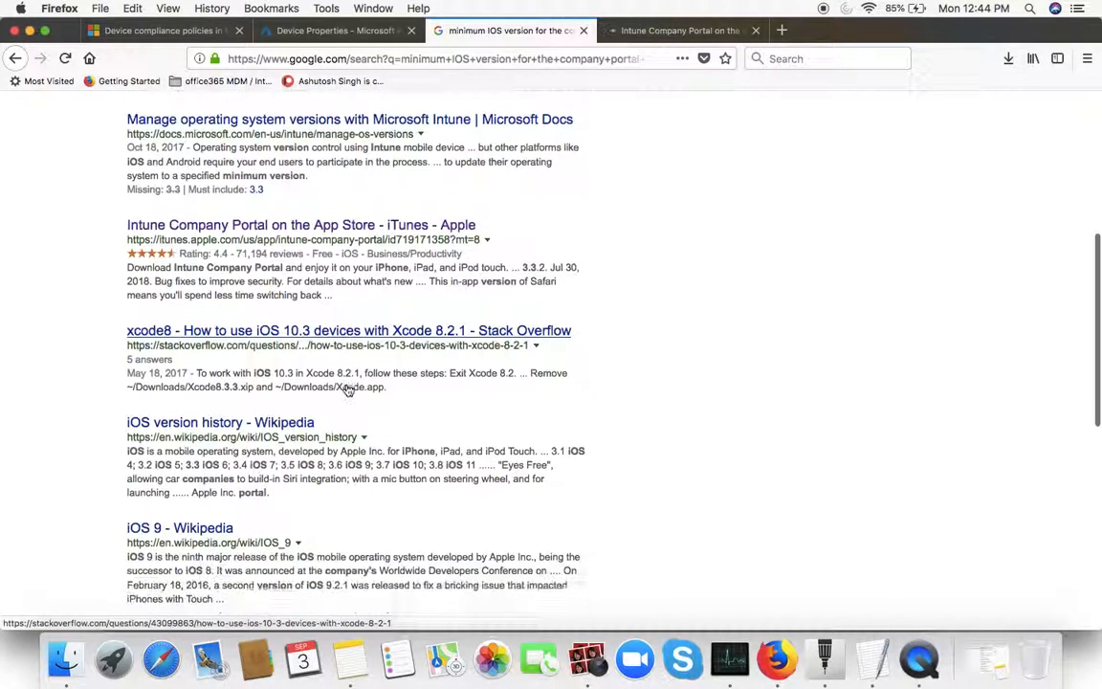
scroll(347, 388, down, 8)
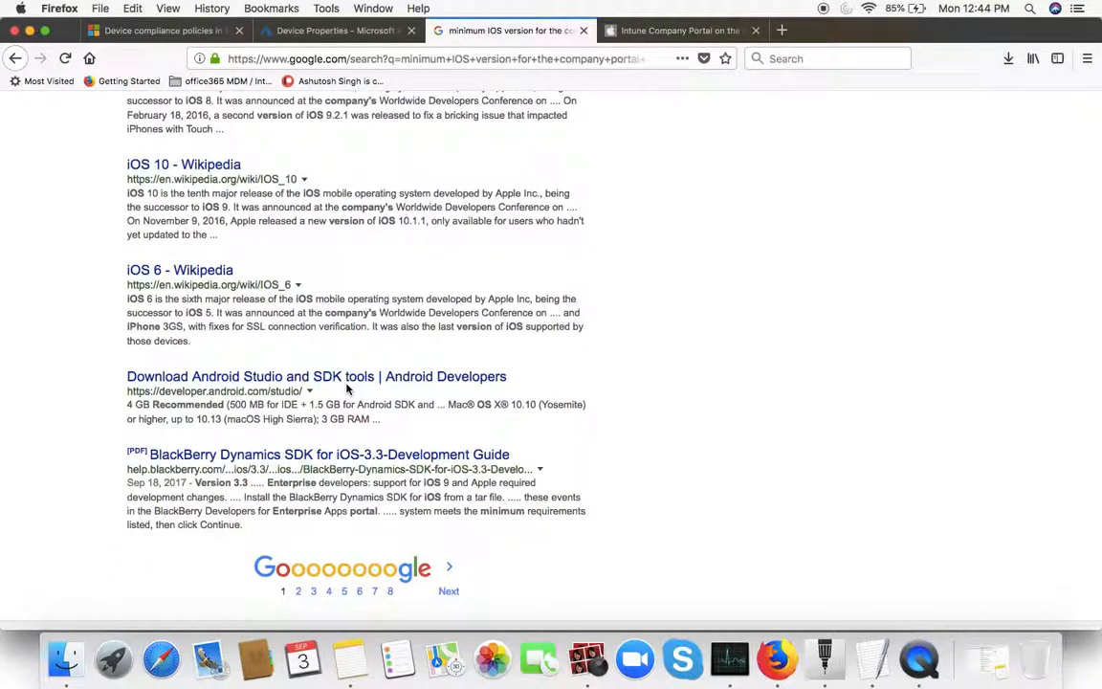
scroll(347, 388, up, 20)
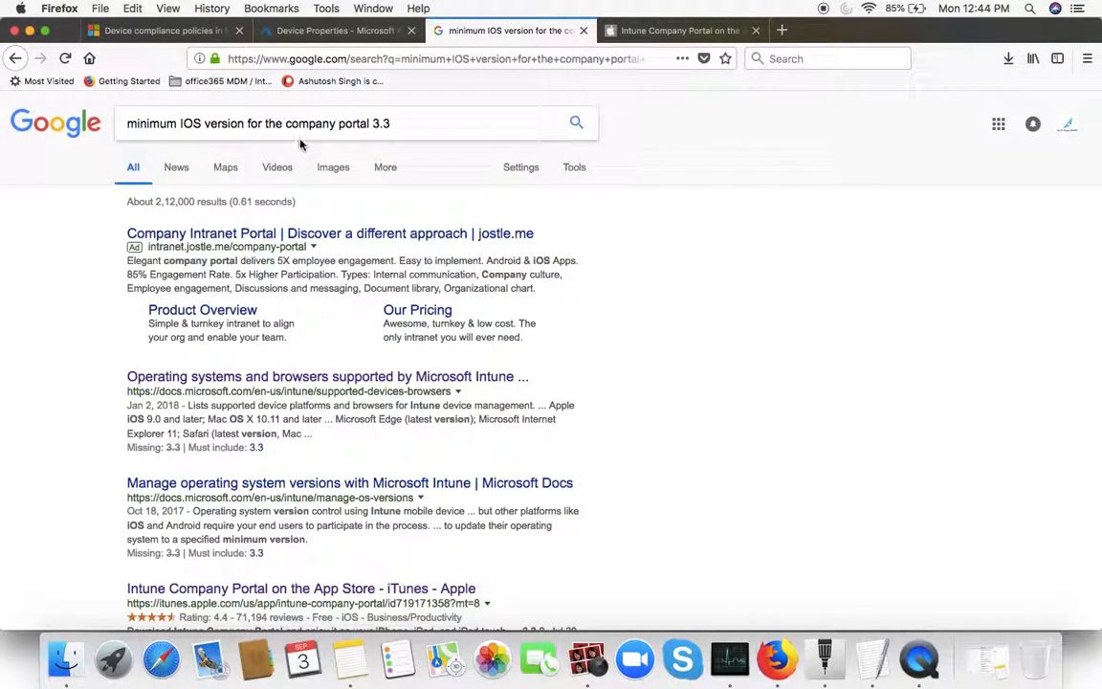
Refine the web search to "minimum IOS version for the company portal 3.3 Apple docs".
click(413, 124)
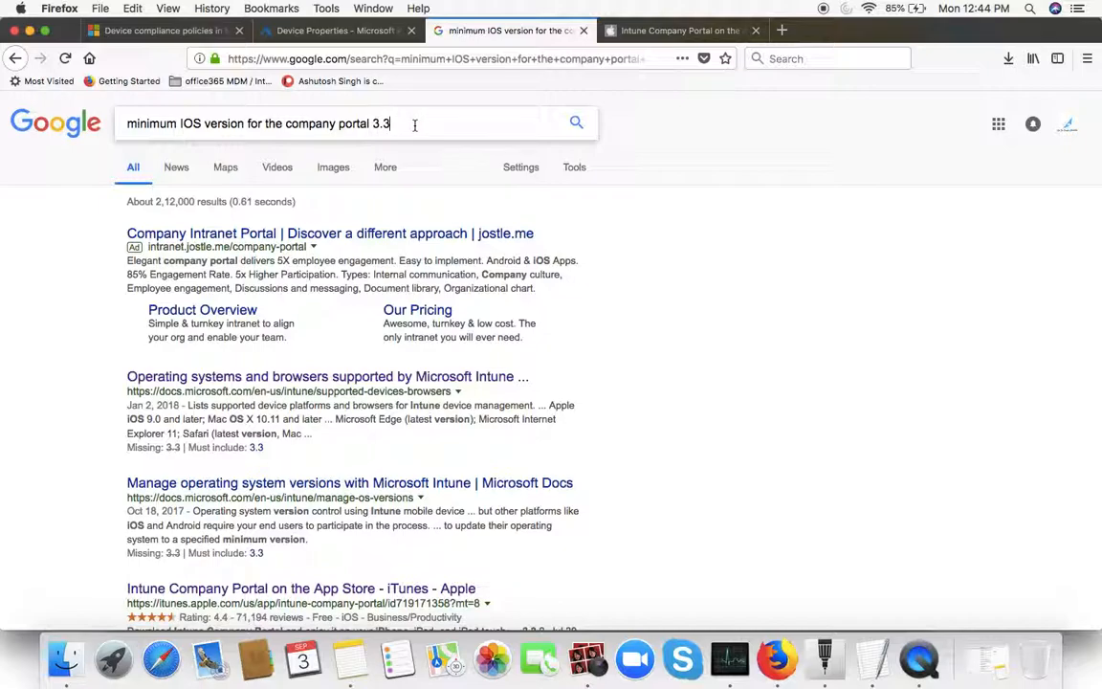
text(Apple docs)
key(Return)
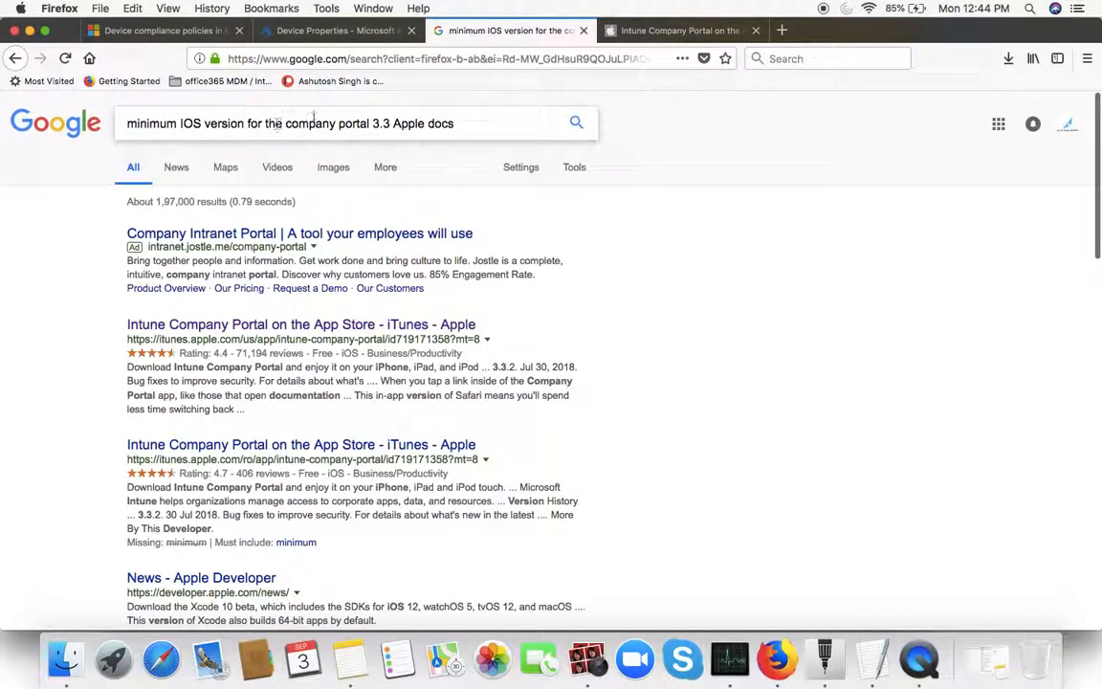
Search the web for "minimum IOS version for the enrollment" and look over the results.
drag(285, 123, 554, 148)
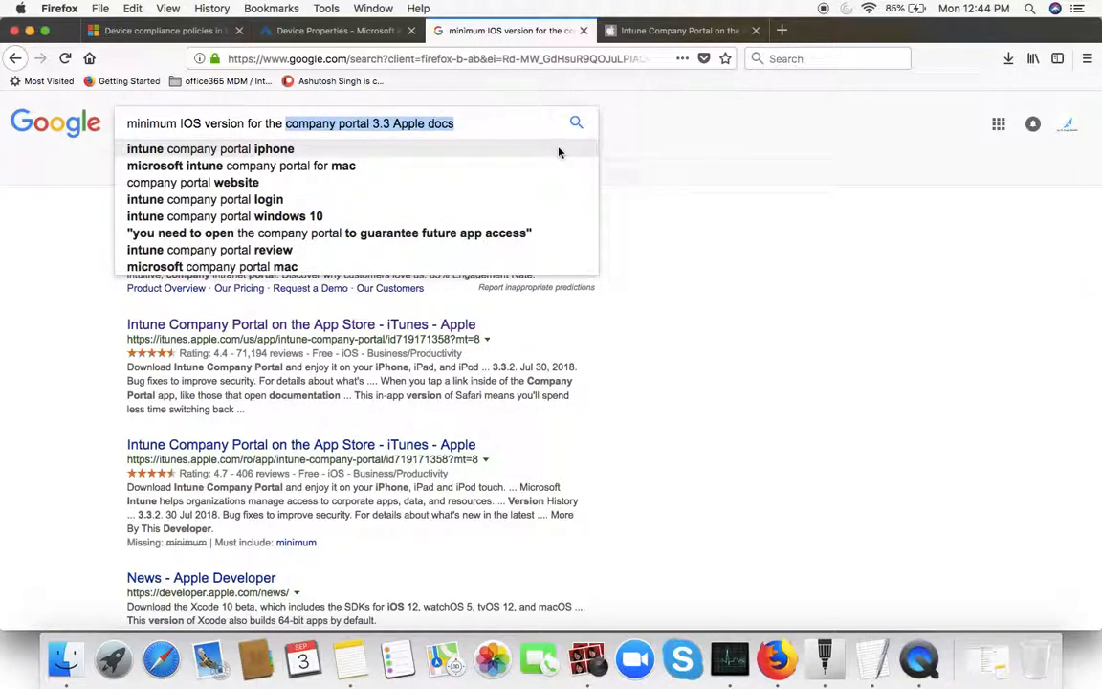
text(enro)
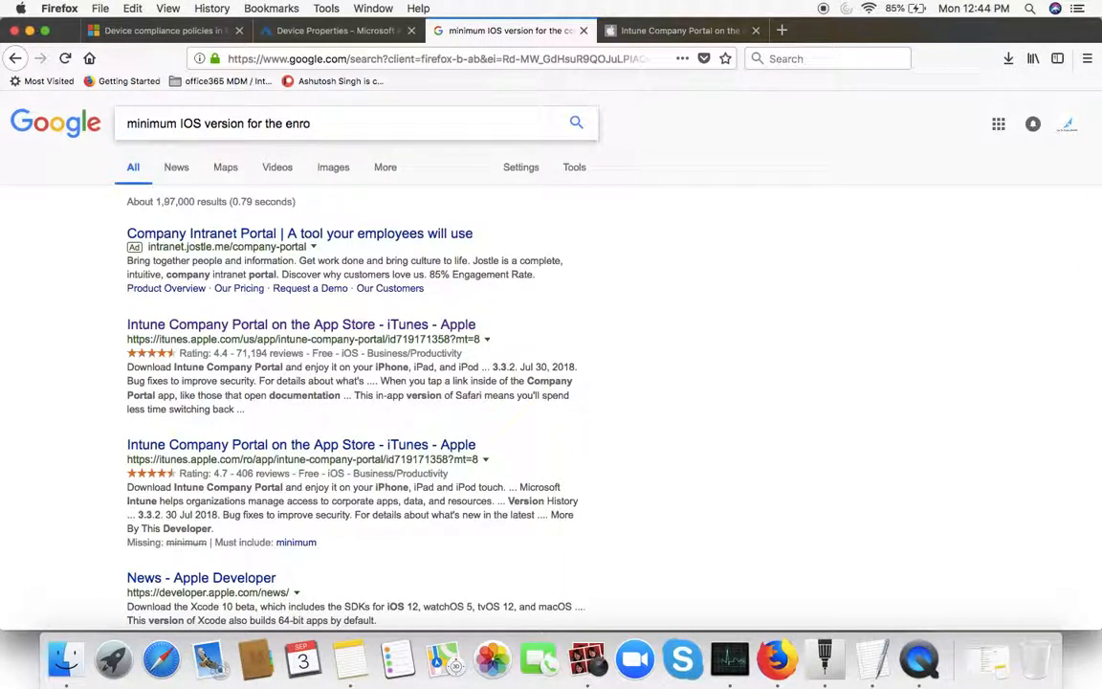
text(llment)
key(Return)
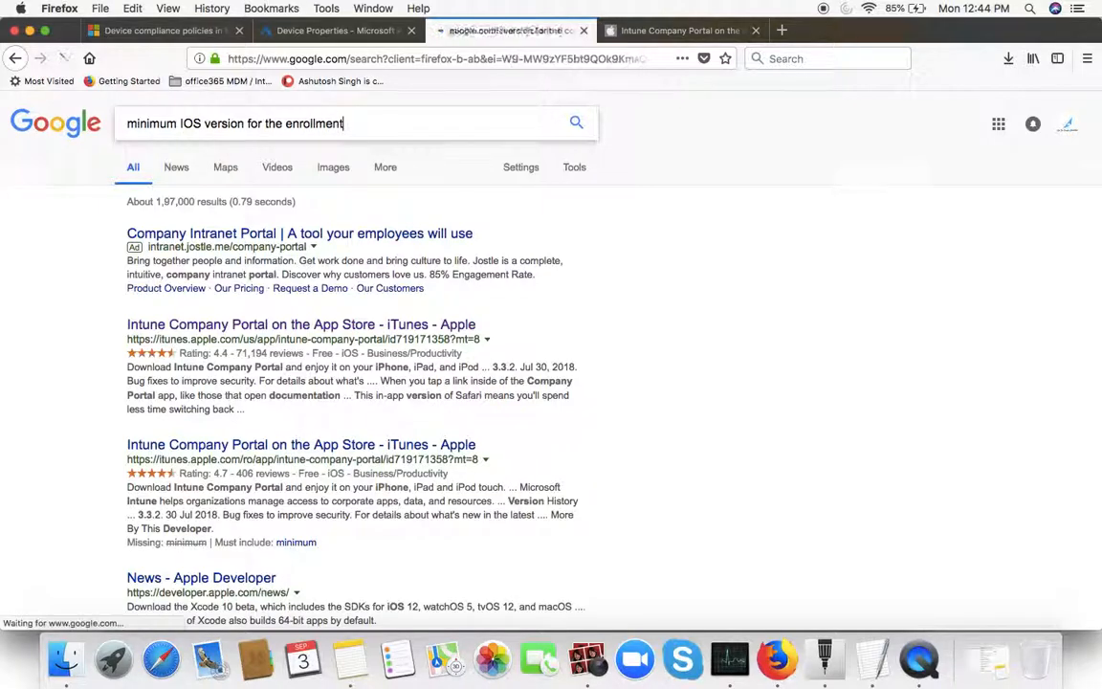
scroll(208, 366, down, 2)
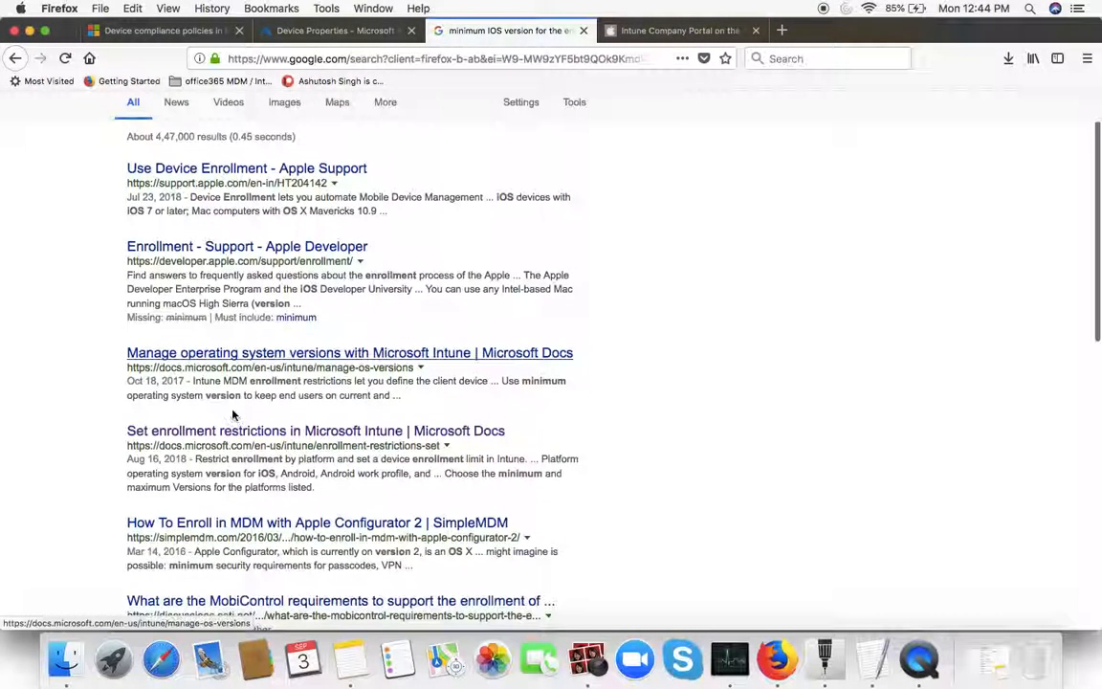
Examine the Intune Company Portal App Store page, including the iPad screenshots, description and What's New section, for version information.
click(669, 30)
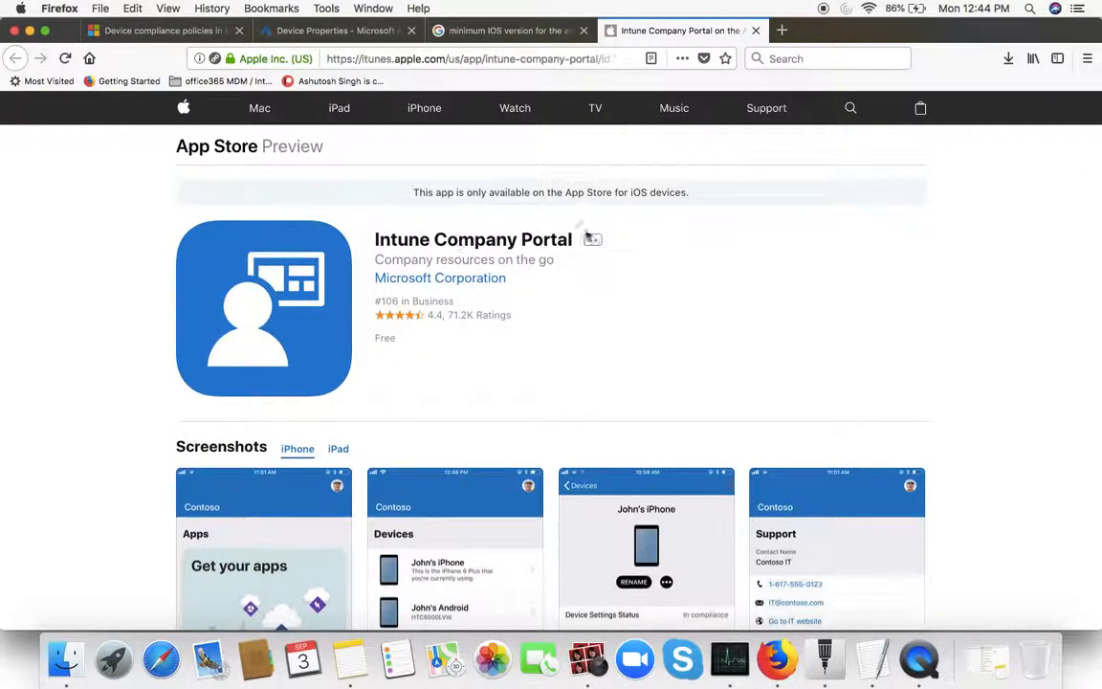
scroll(453, 287, down, 10)
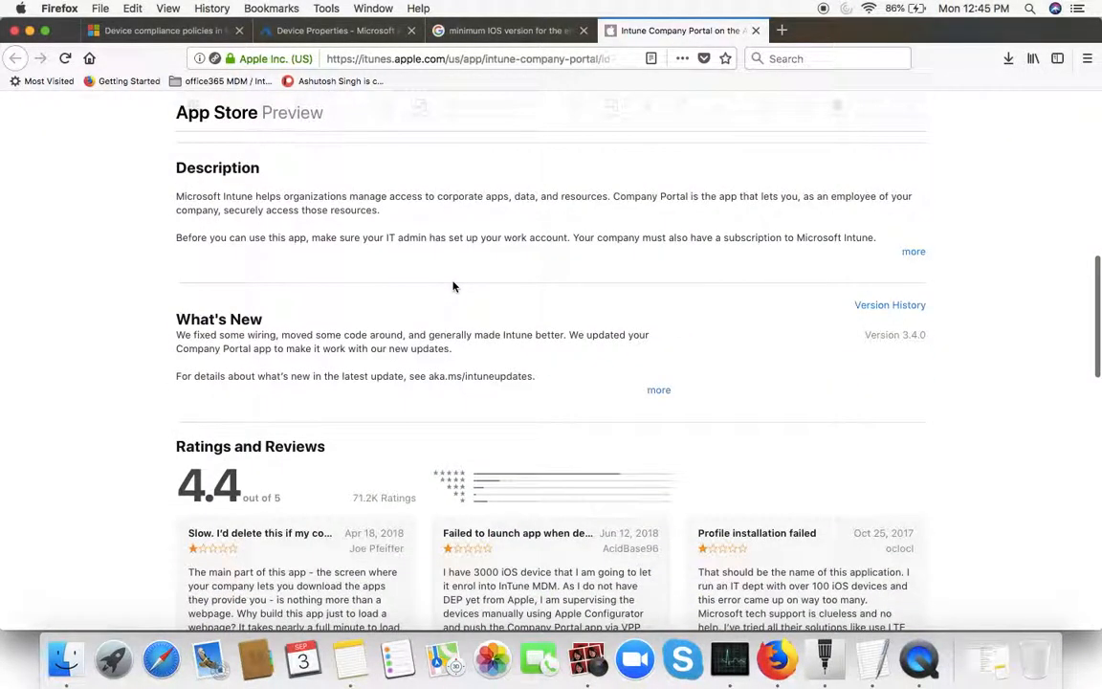
scroll(454, 287, down, 3)
scroll(454, 287, up, 15)
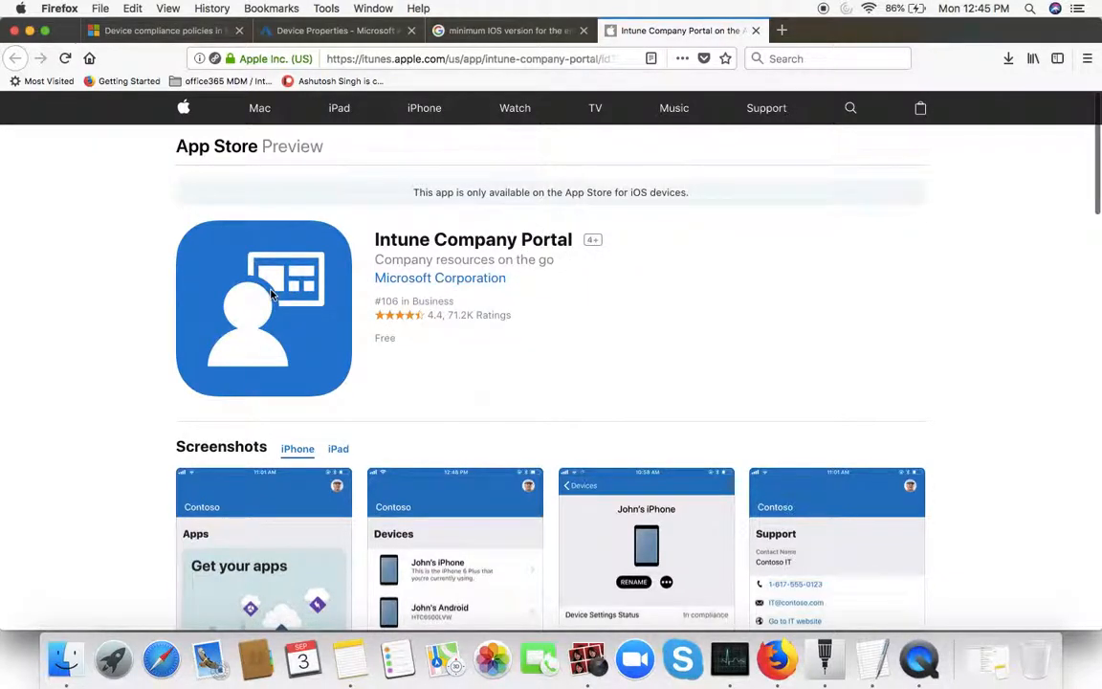
click(338, 449)
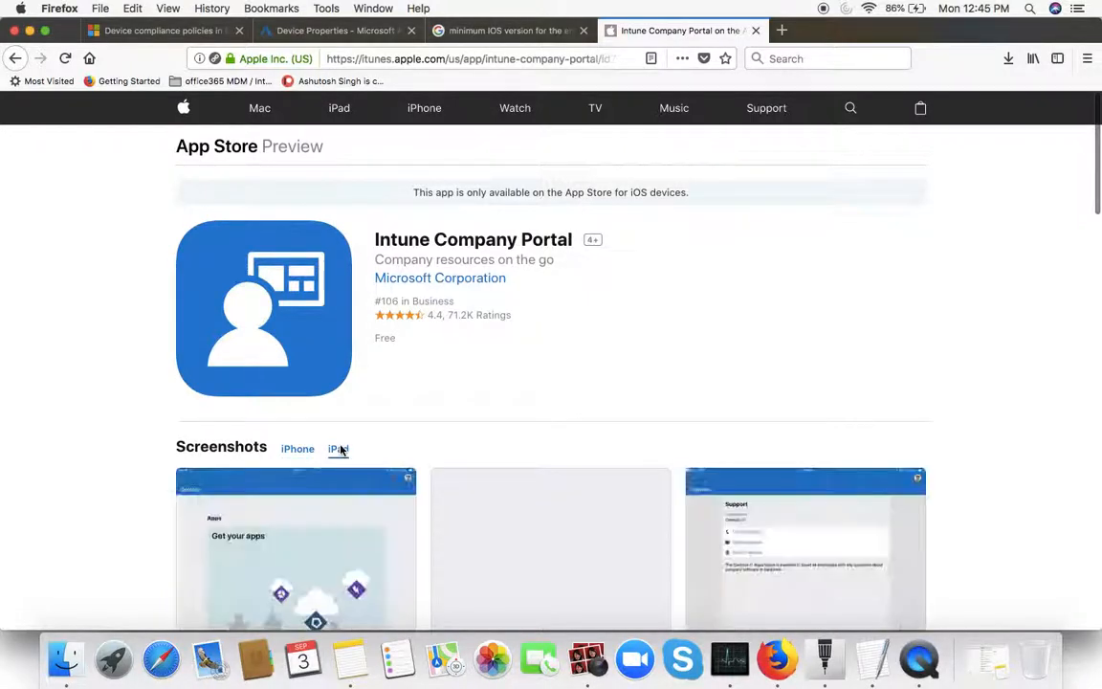
scroll(342, 451, down, 5)
scroll(341, 450, down, 4)
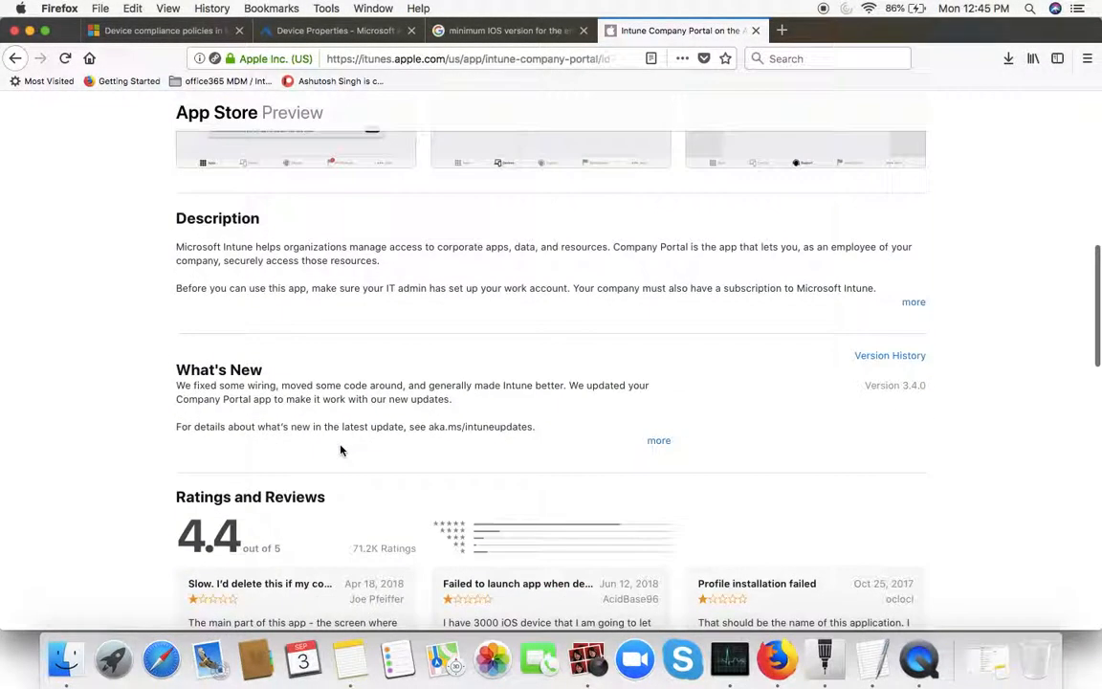
scroll(336, 450, up, 10)
scroll(462, 352, down, 5)
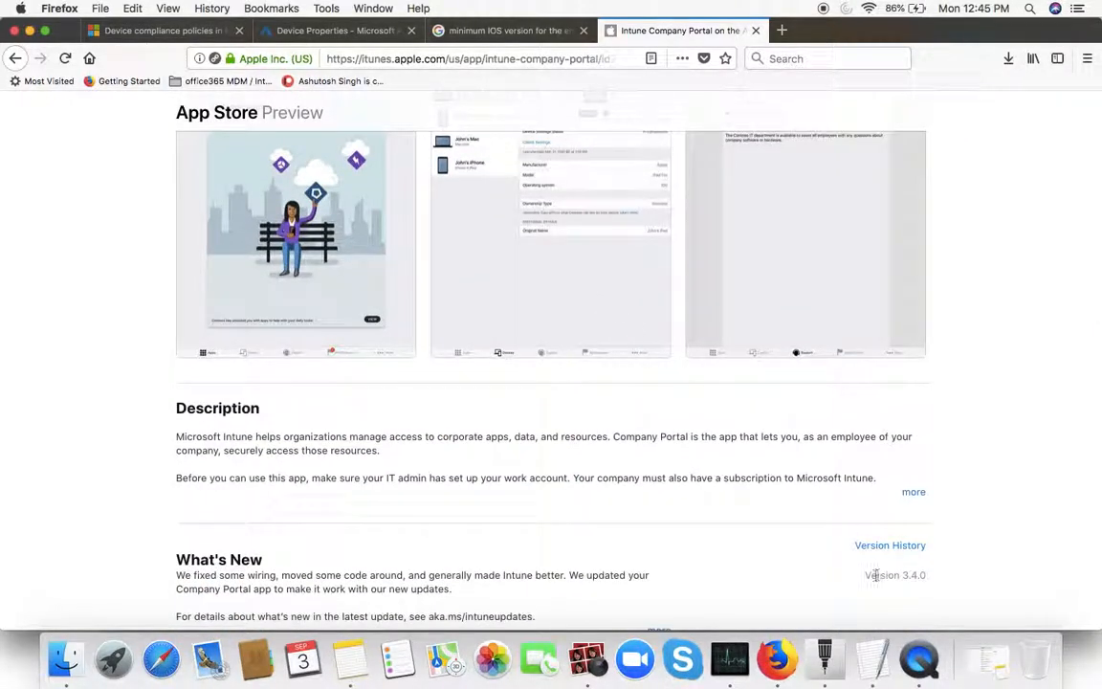
drag(869, 575, 947, 580)
click(947, 581)
scroll(699, 408, down, 3)
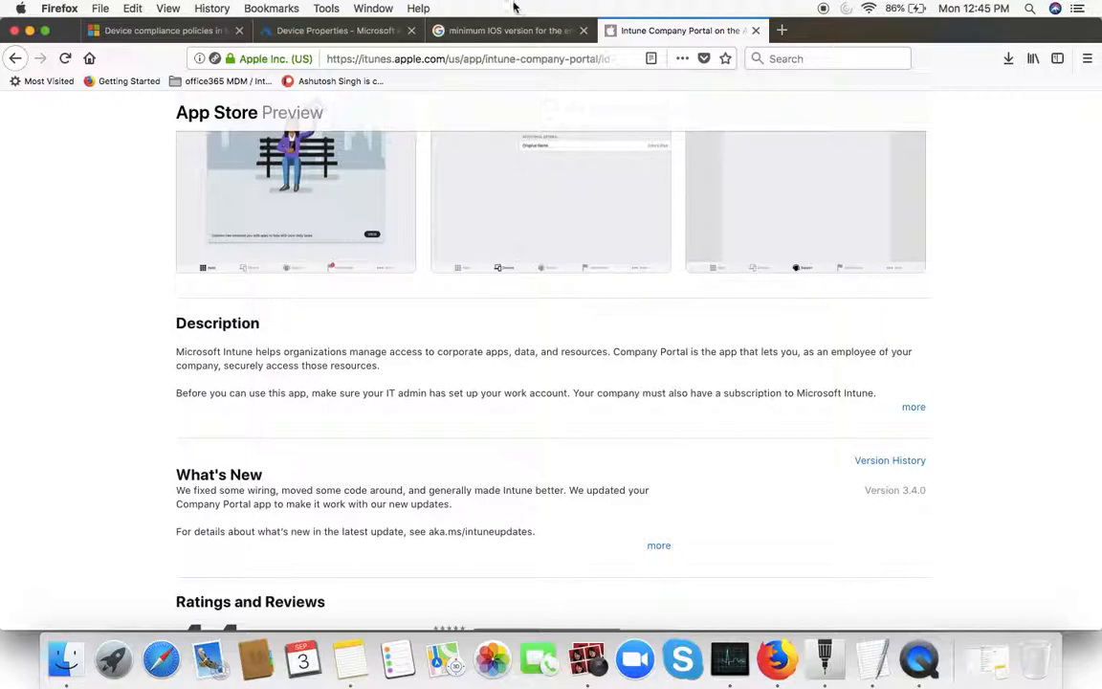
Back in the Azure portal, leave Device Properties unconfigured, require a password to unlock mobile devices in System Security, and confirm.
click(352, 36)
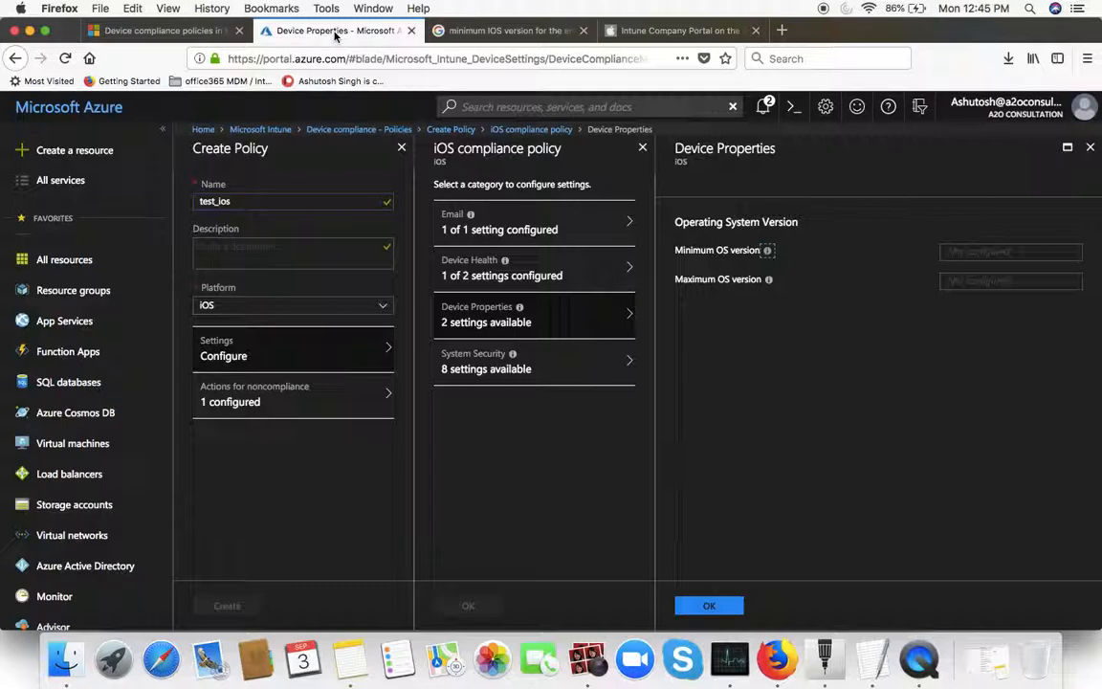
key(Escape)
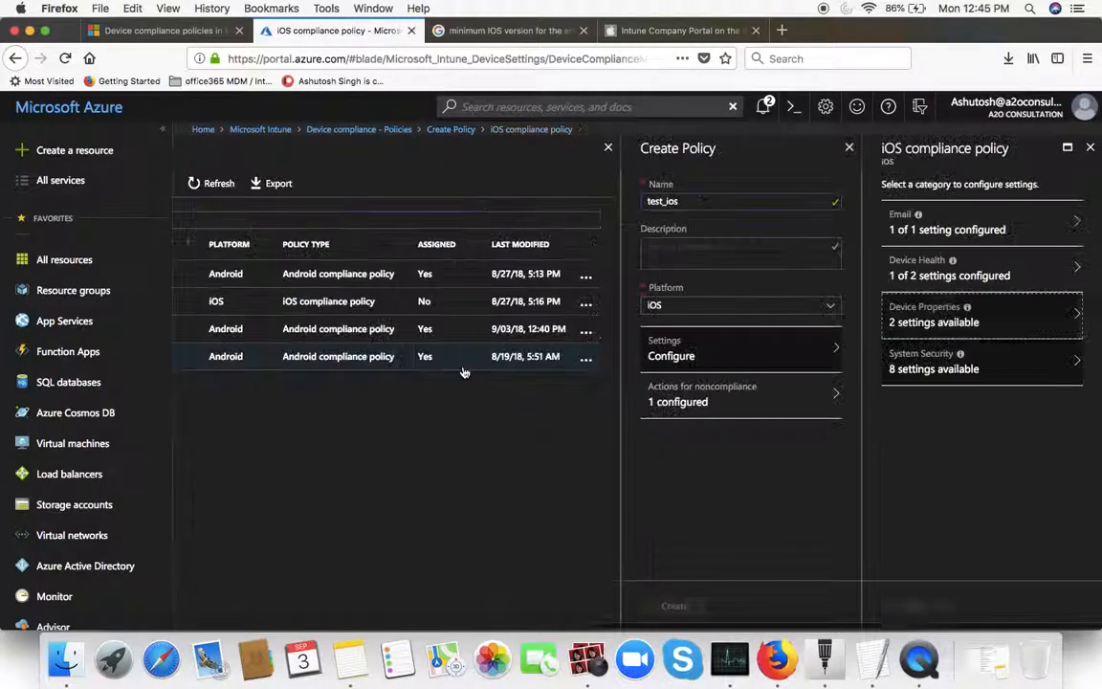
click(517, 364)
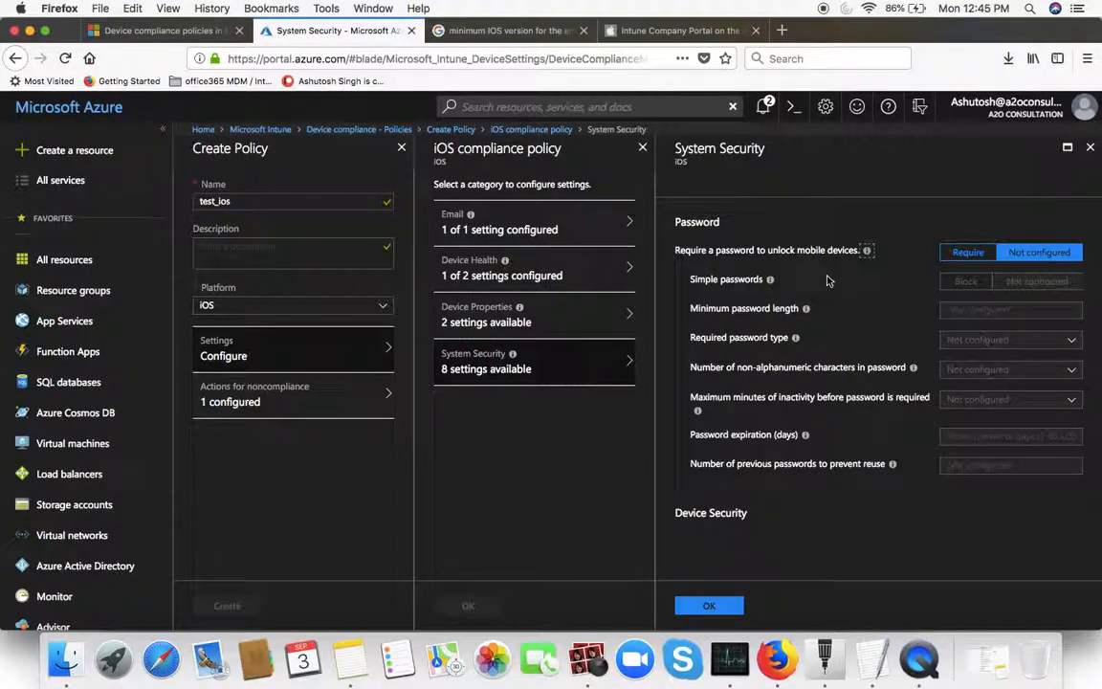
click(970, 254)
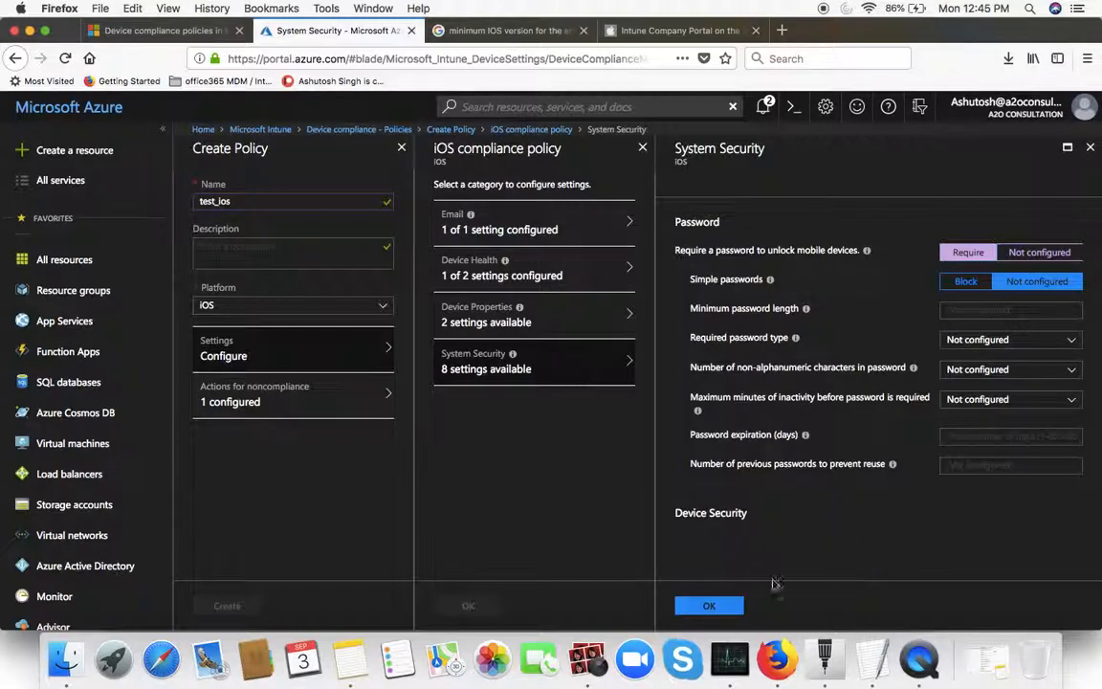
click(712, 607)
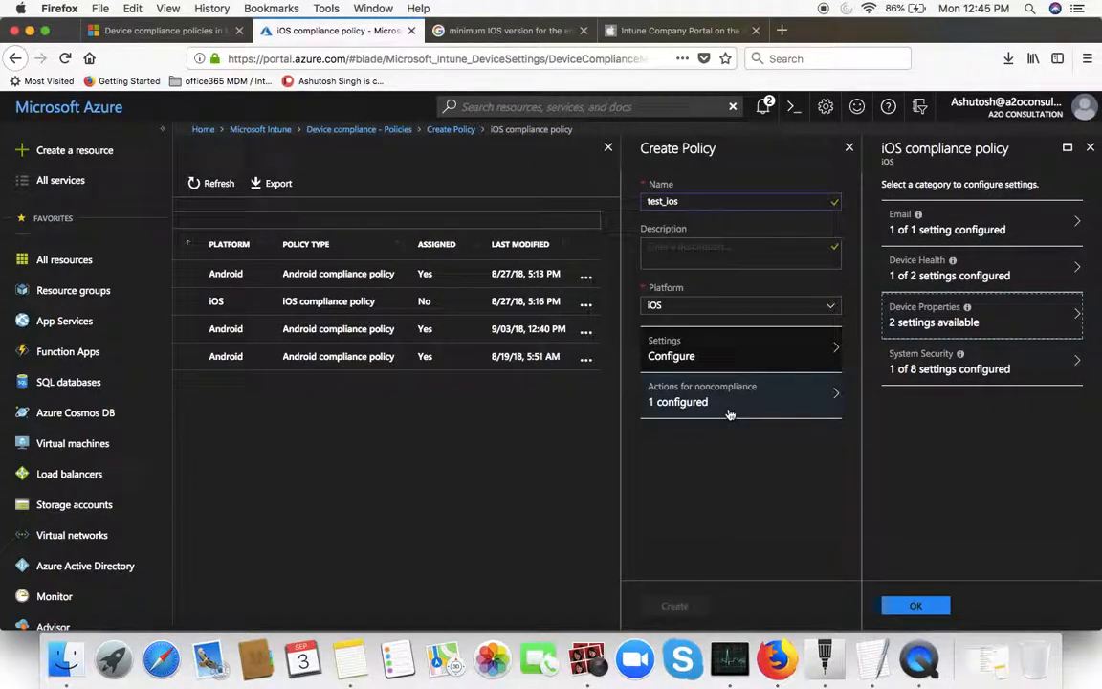
Review and confirm the noncompliance action that marks devices noncompliant immediately, and create the test_ios policy.
click(730, 416)
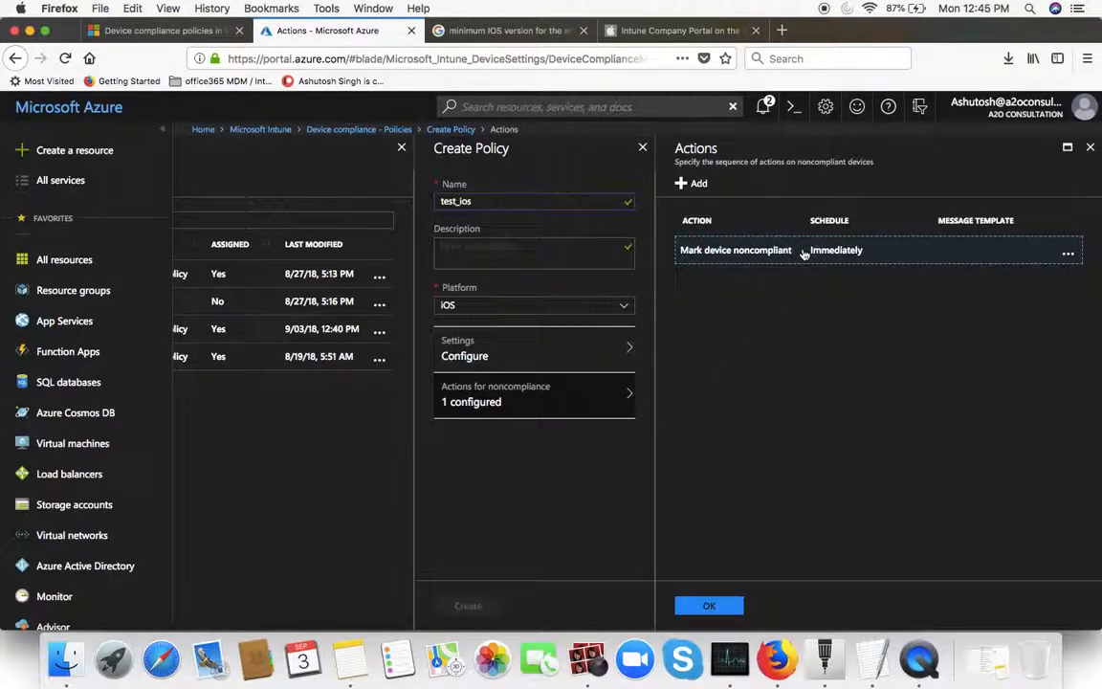
click(724, 607)
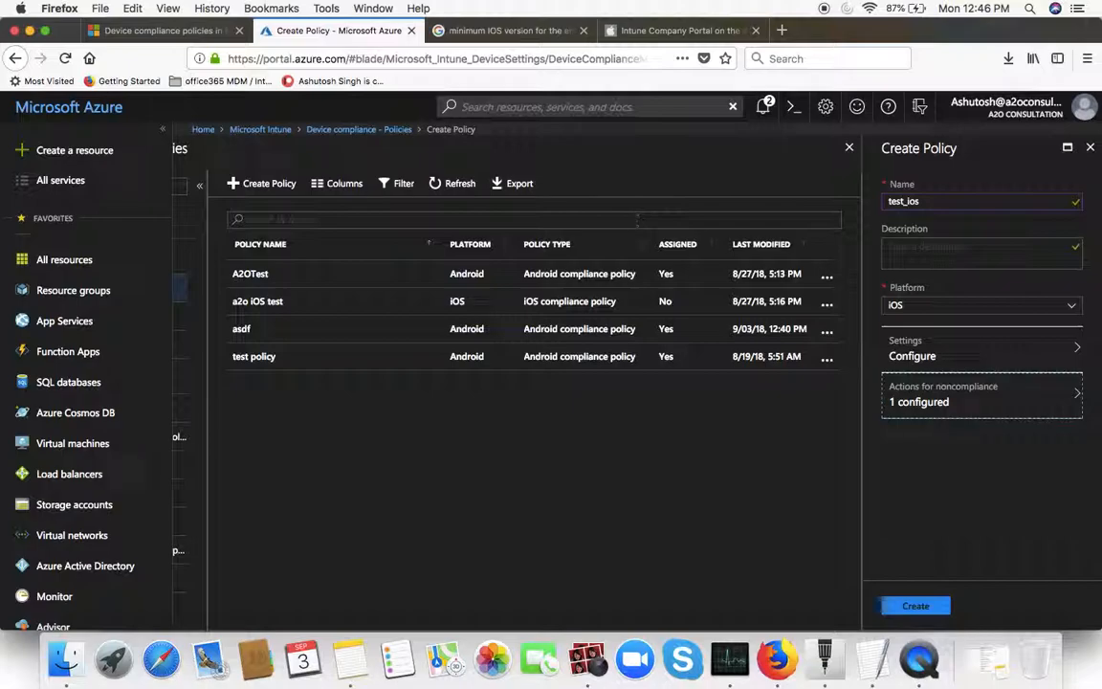
click(907, 606)
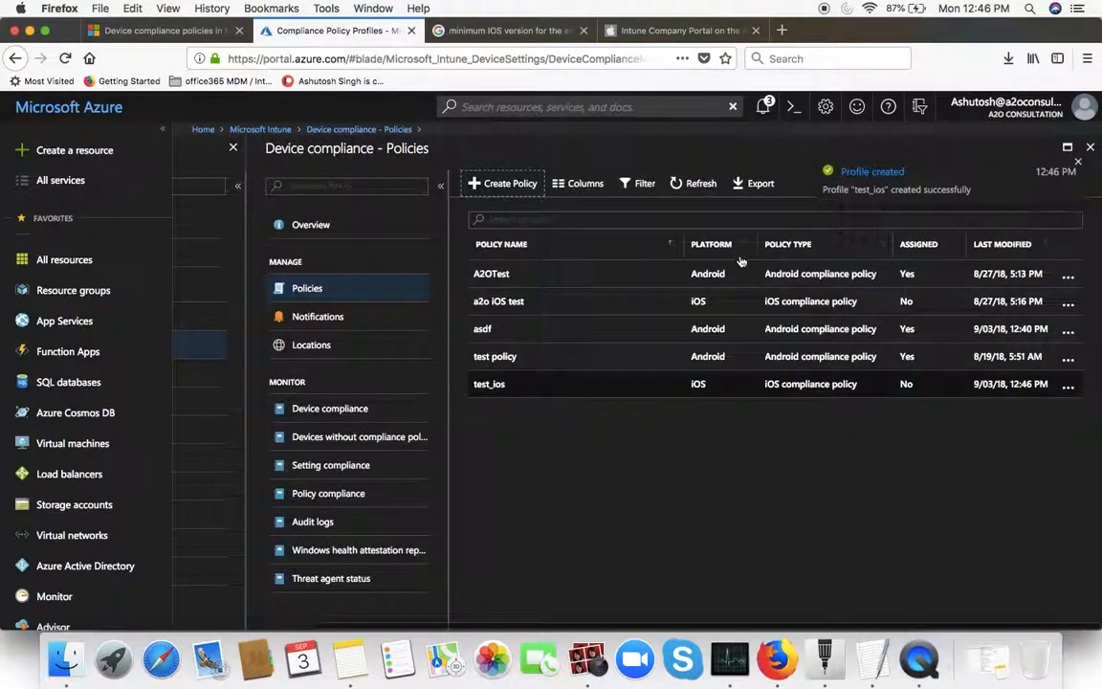
Try to assign the test_ios policy to Test group, and close the assignments without saving.
click(358, 317)
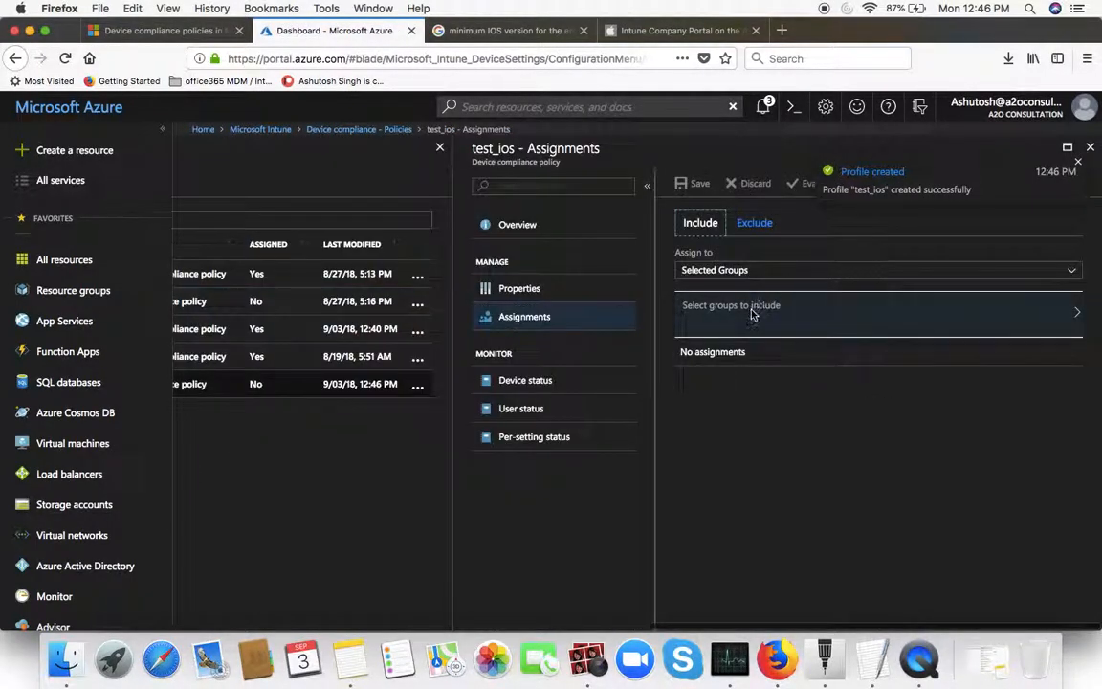
click(753, 314)
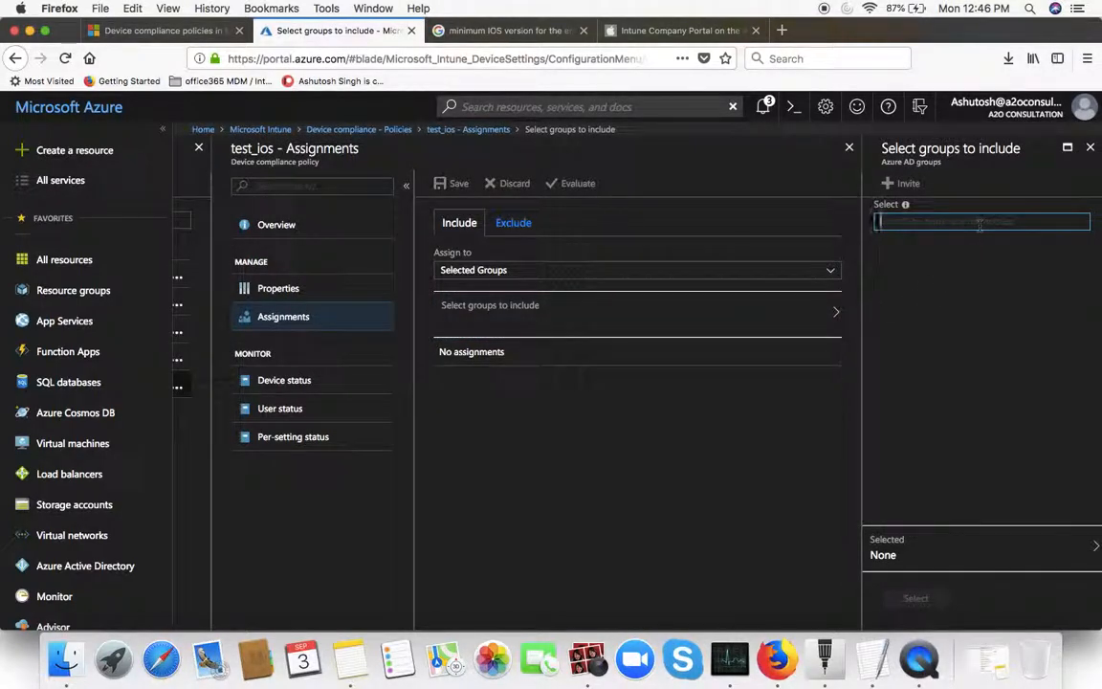
click(928, 270)
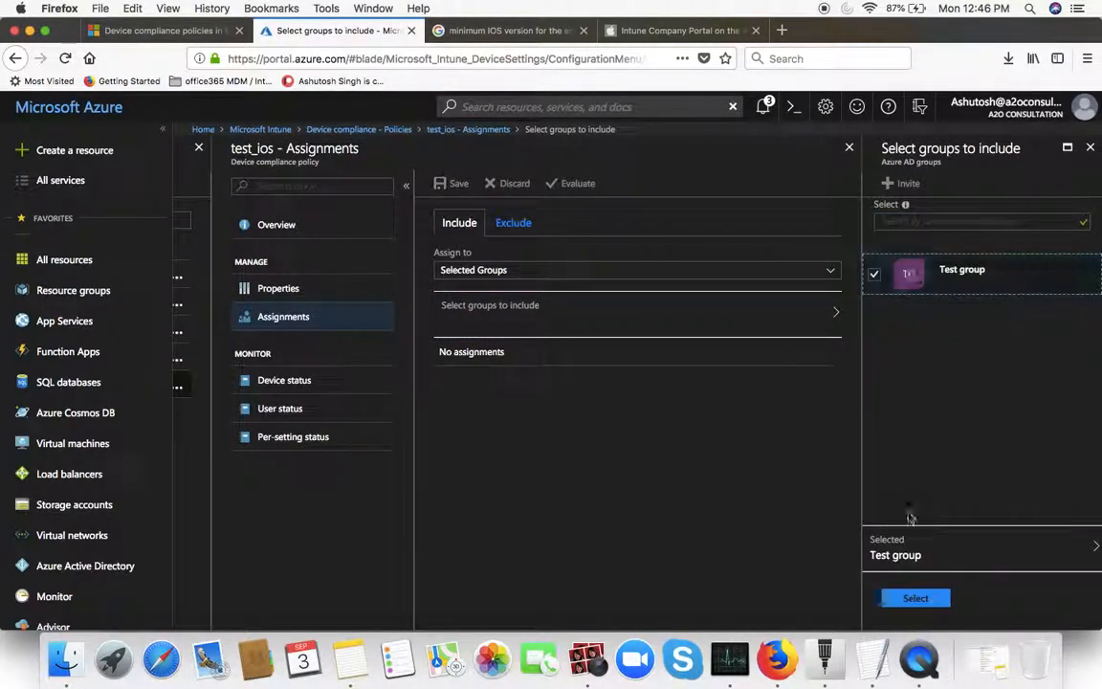
click(914, 599)
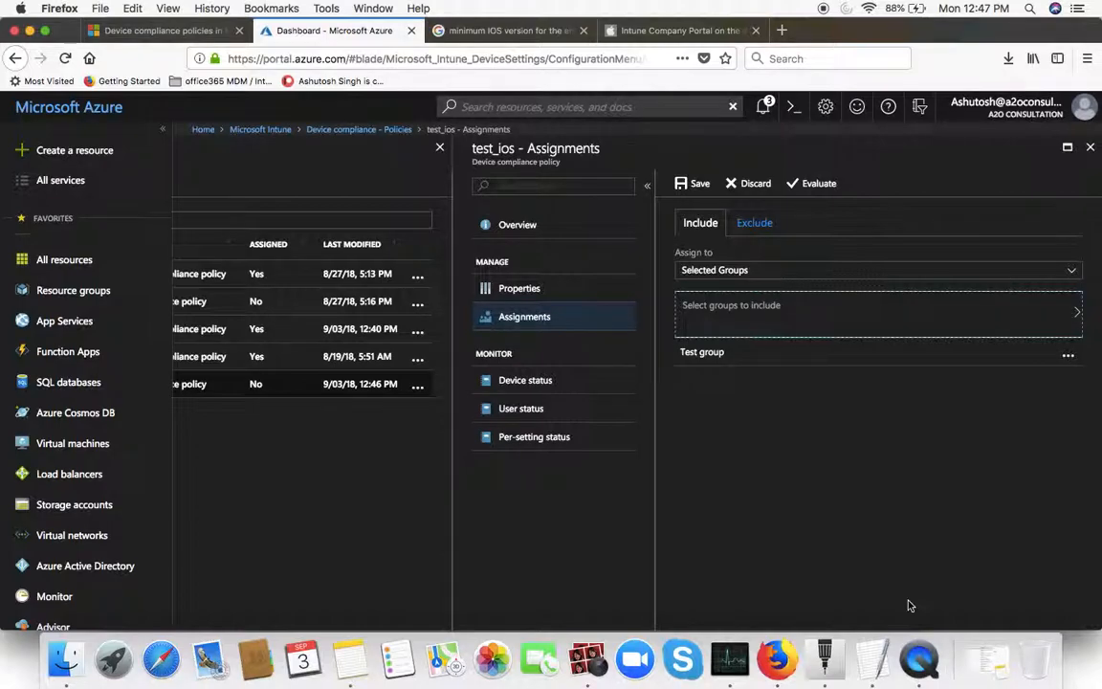
click(1090, 146)
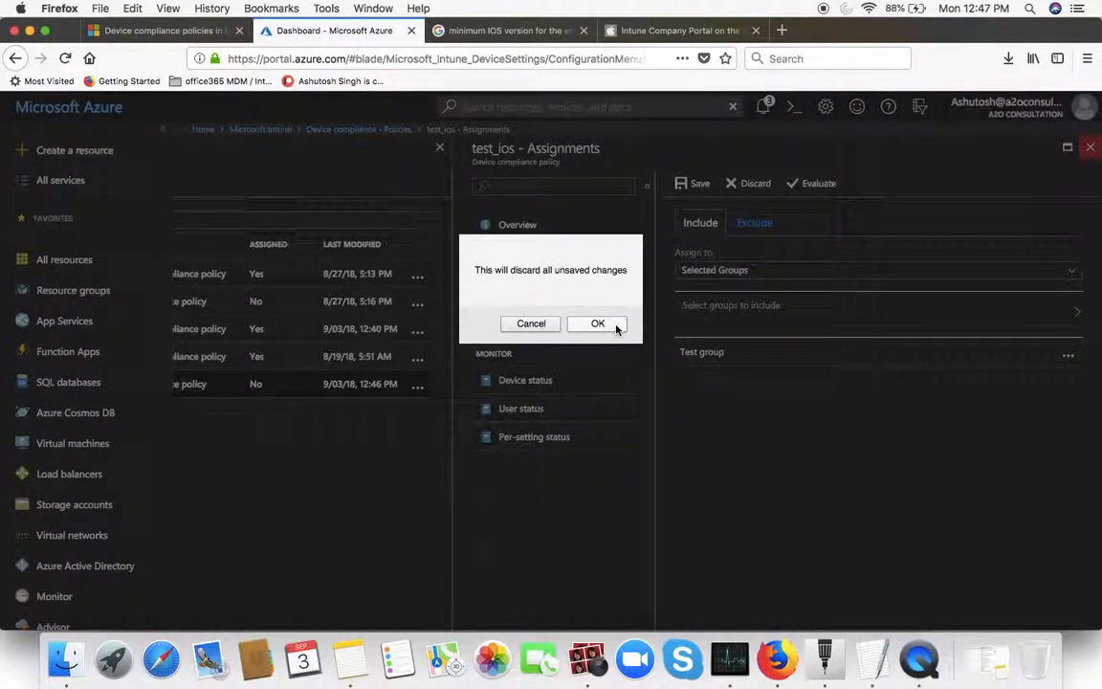
click(614, 324)
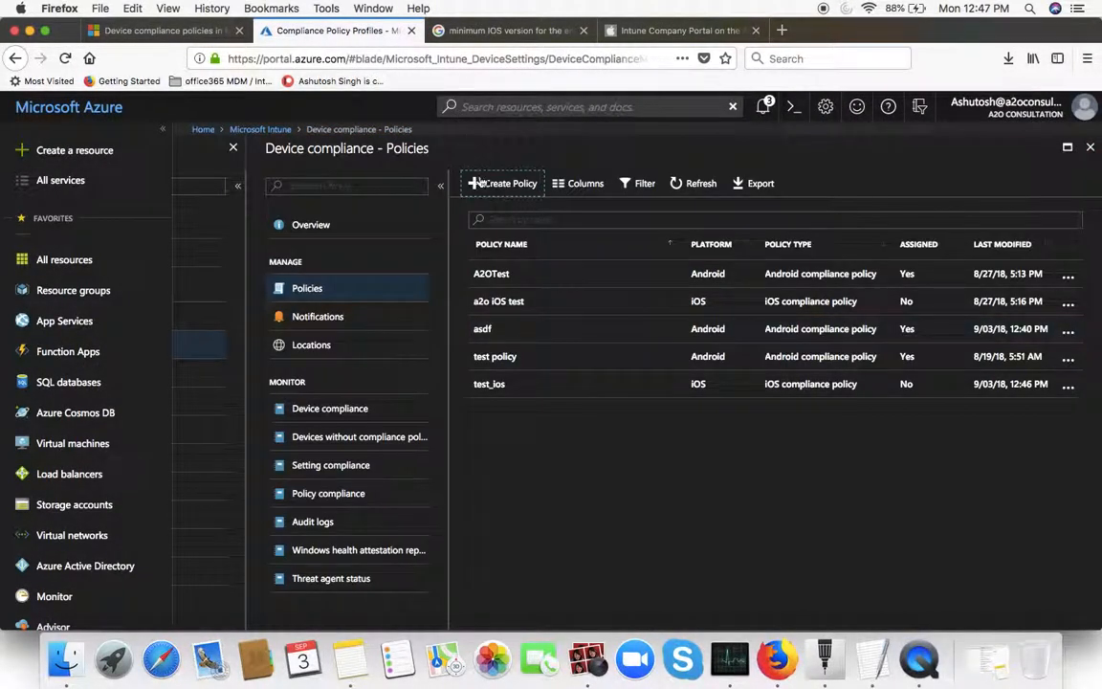
Start a new compliance policy named AFW and open its list of platforms.
click(478, 182)
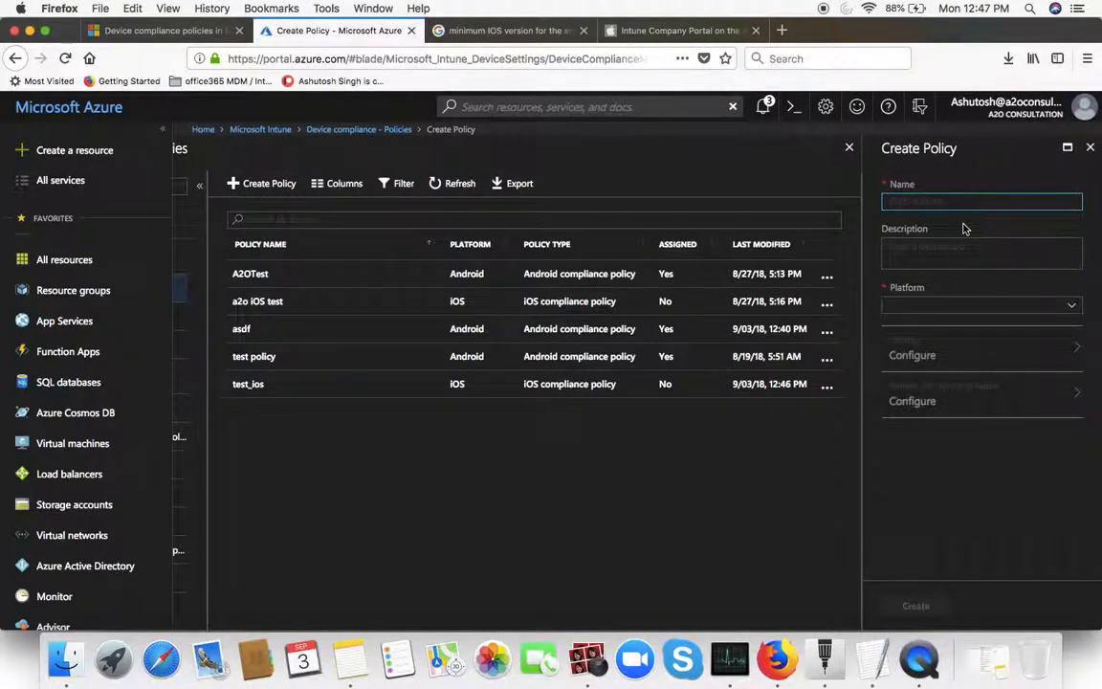
text(AFW)
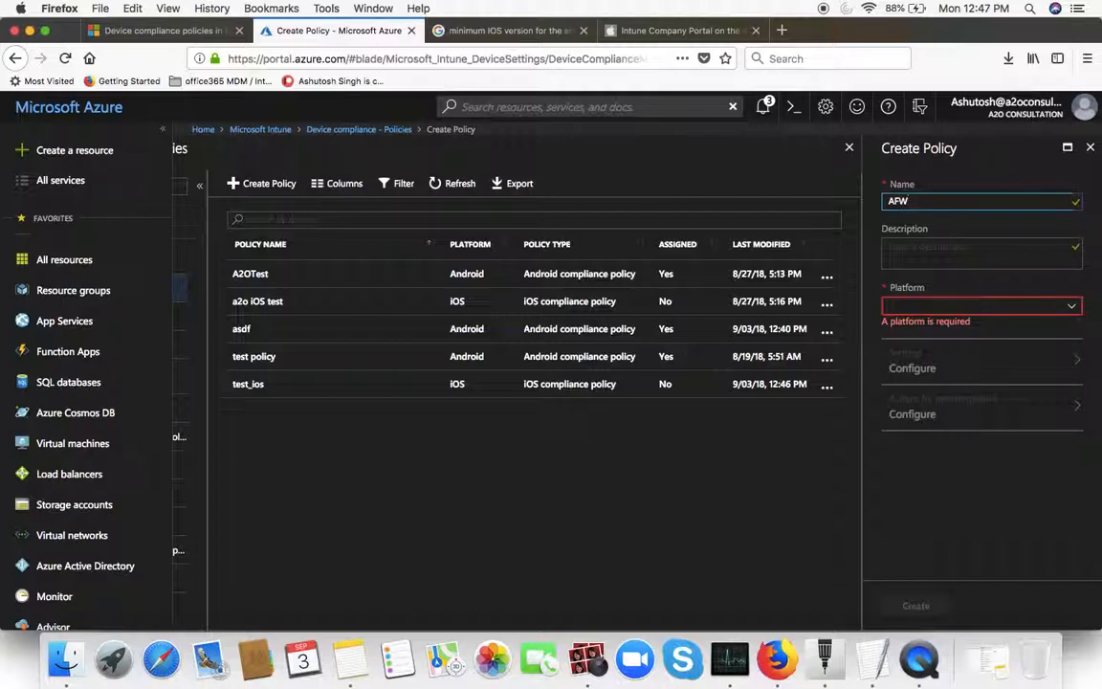
click(980, 306)
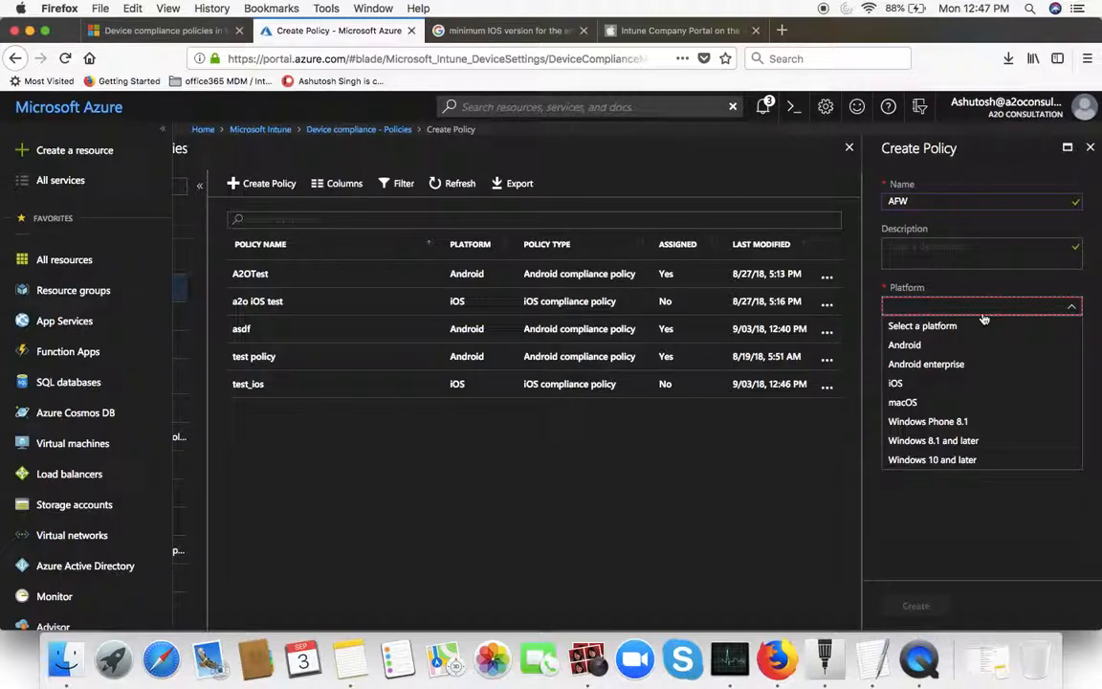
Switch to the Intune Company Portal page's browser tab and search the web for "android for work icon in intune".
click(632, 30)
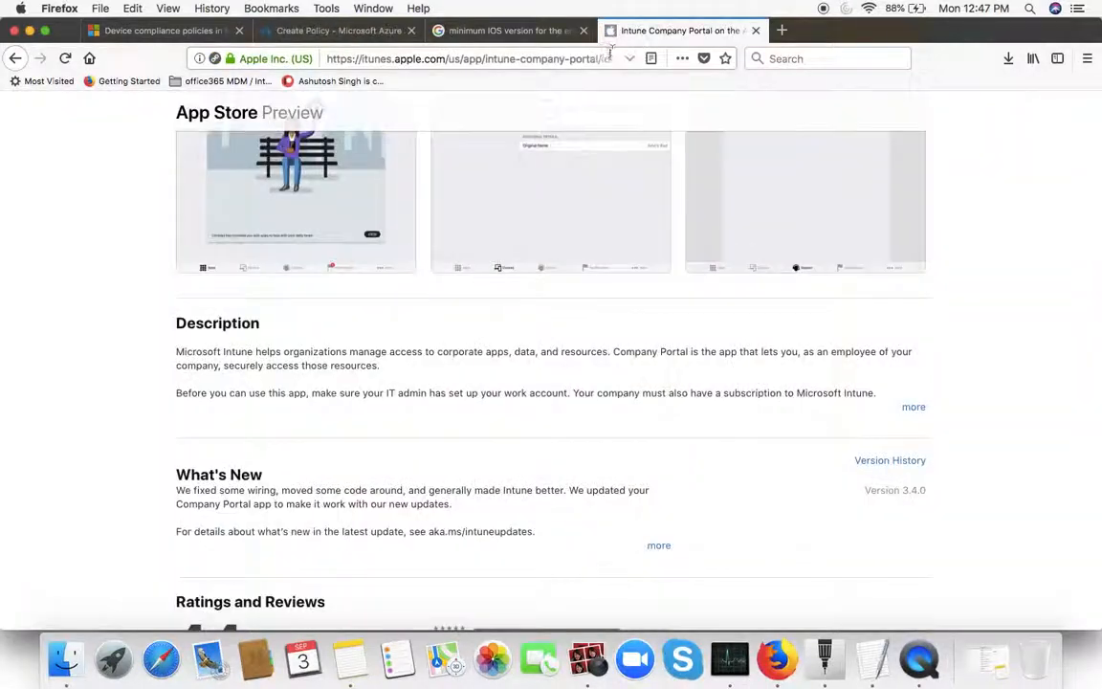
click(606, 59)
text(androi)
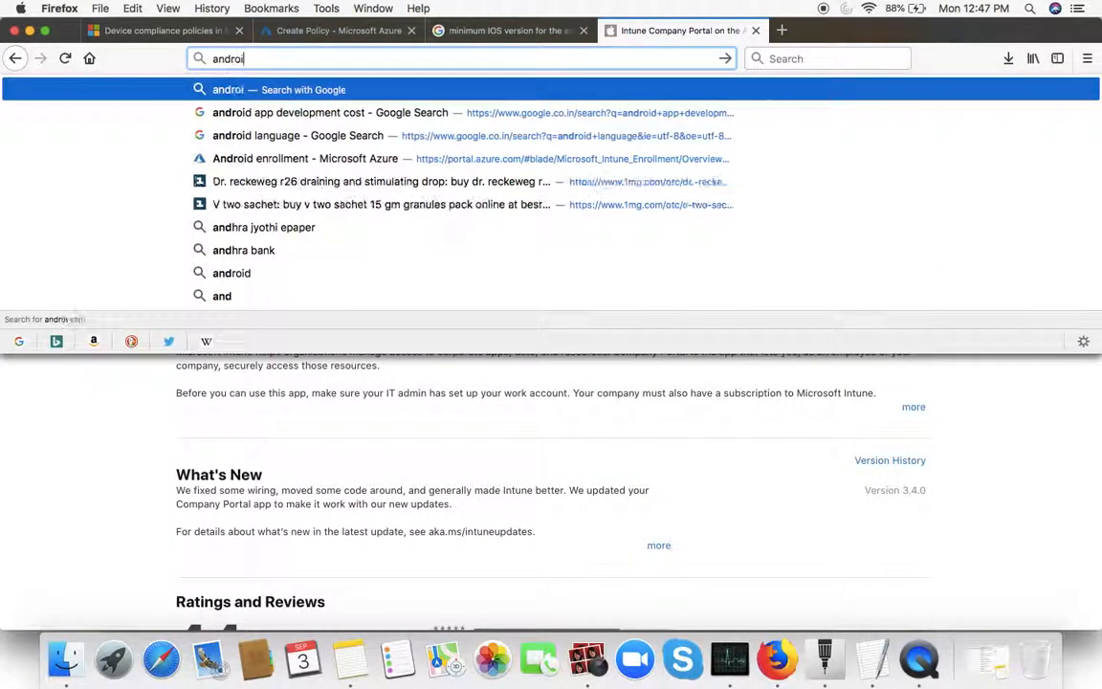
text(d for work )
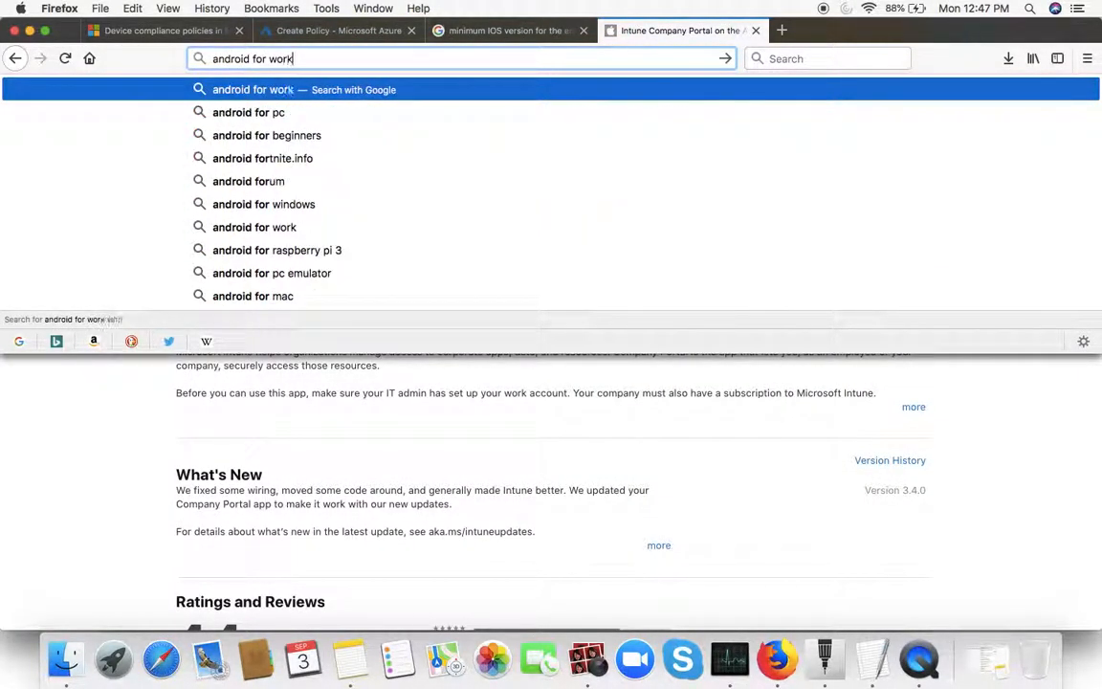
text(icon in intune)
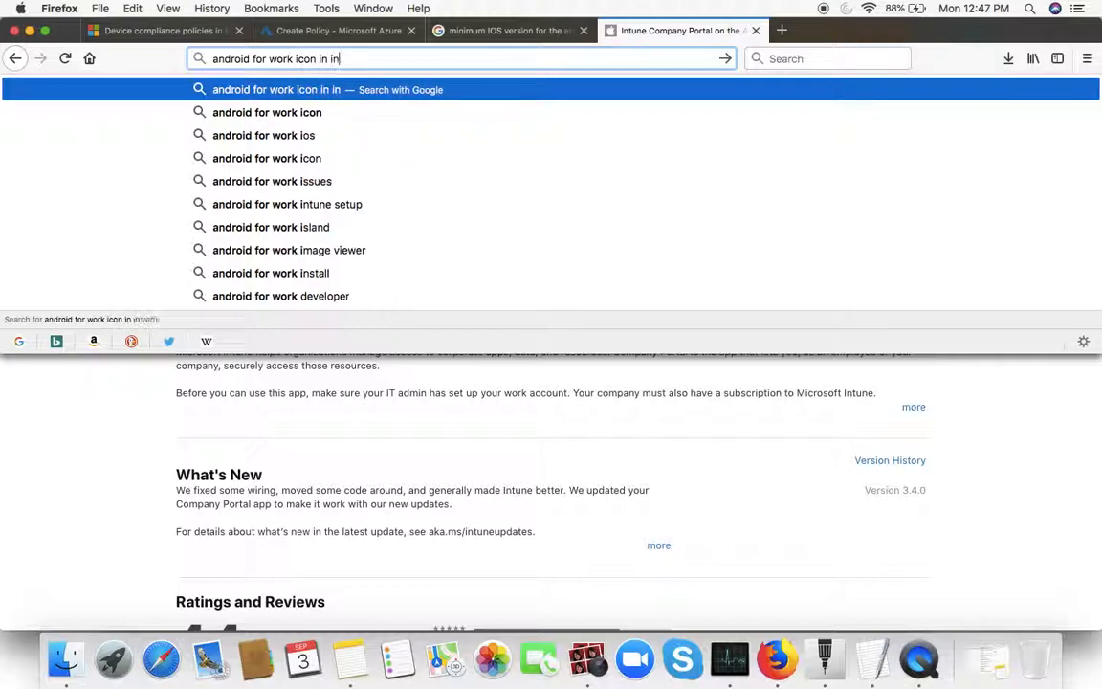
key(Return)
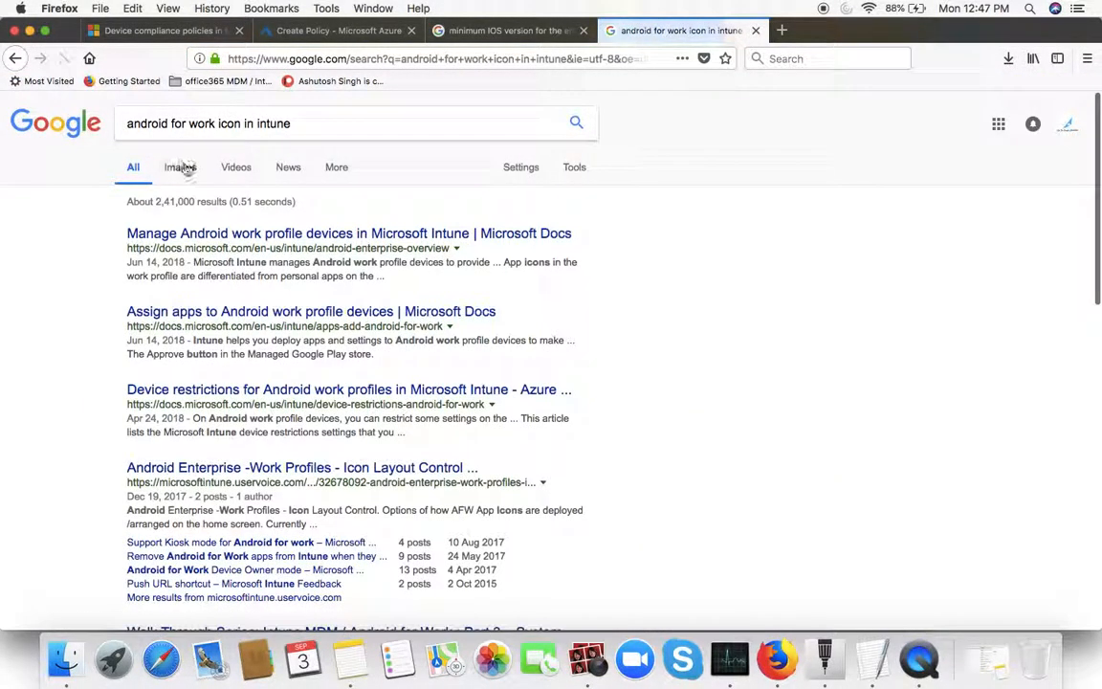
Browse the image results for the Android for Work icon and shorten the query to "android for work icon".
click(186, 172)
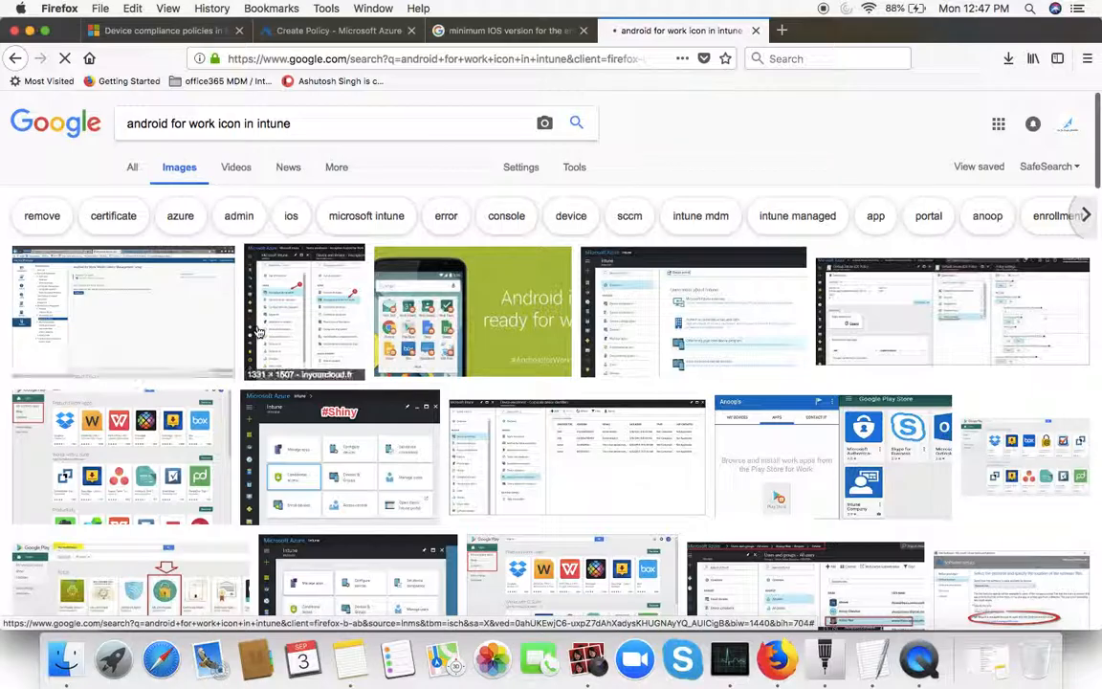
scroll(258, 325, down, 3)
scroll(258, 330, down, 15)
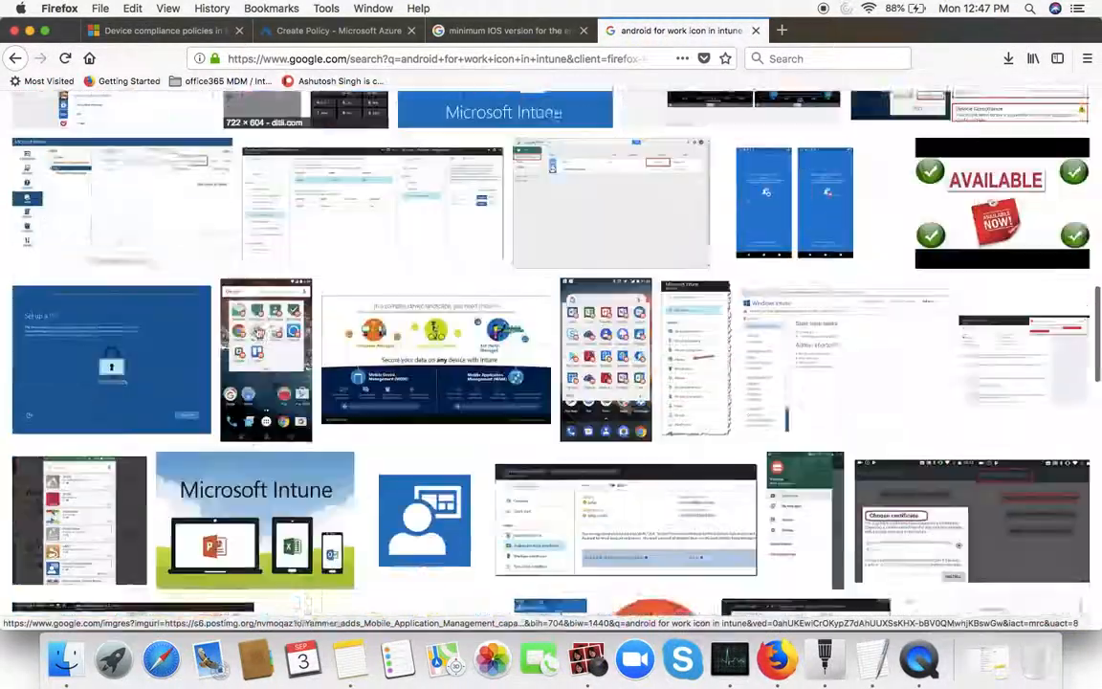
scroll(258, 330, up, 20)
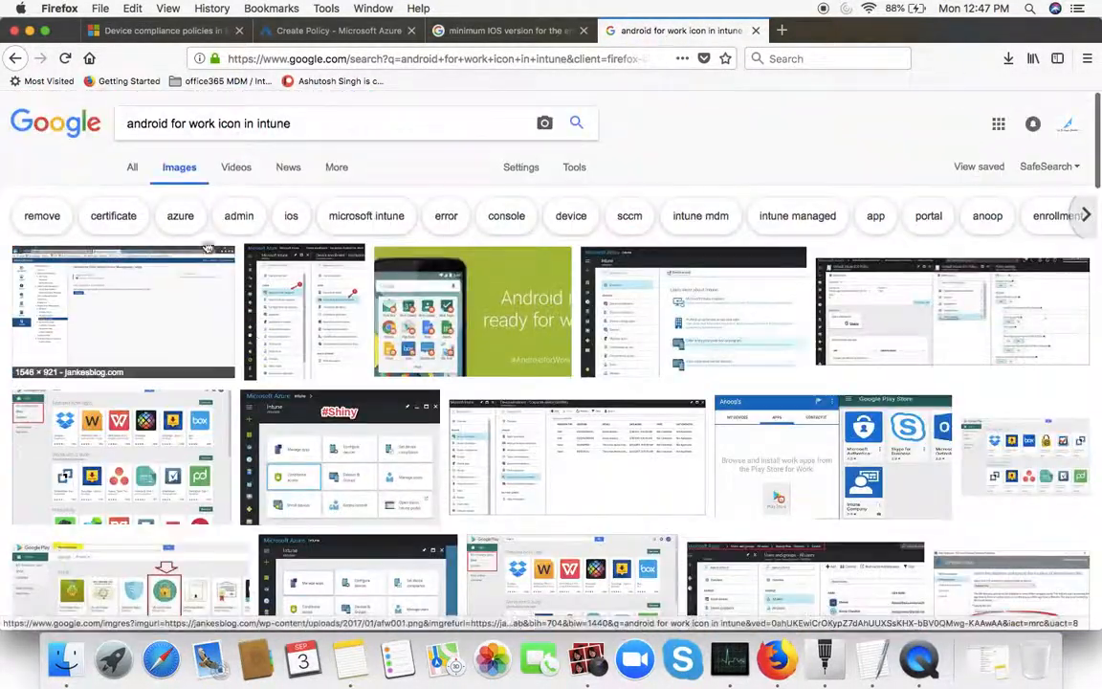
drag(246, 121, 400, 120)
key(BackSpace)
key(Return)
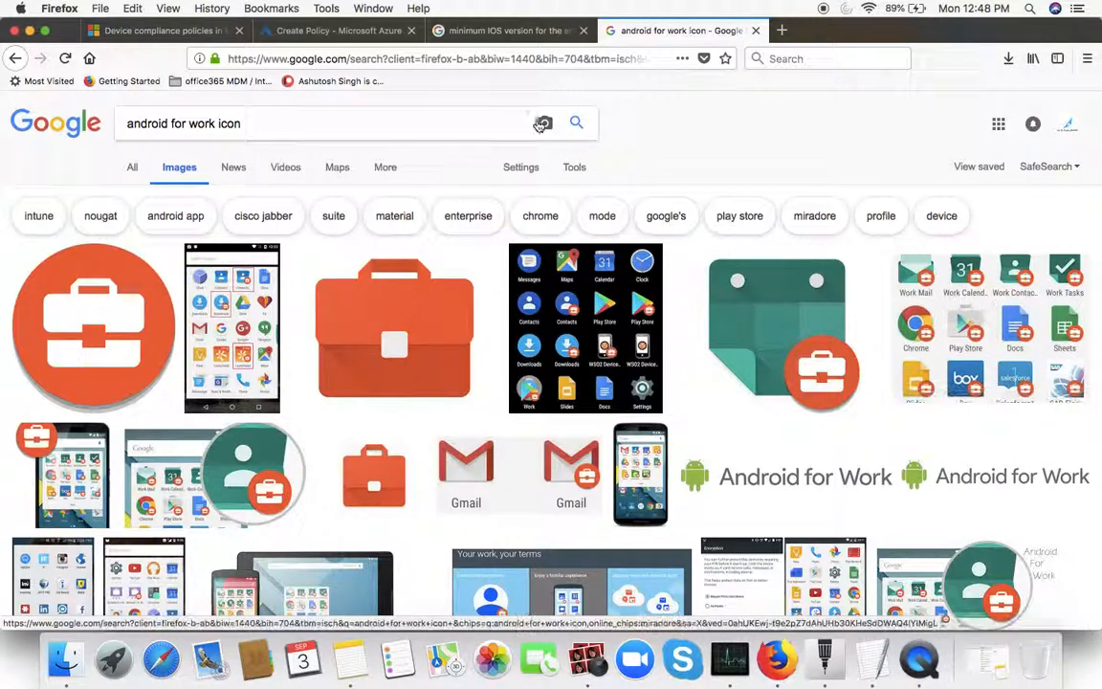
Back in the Azure portal, set the AFW policy's platform to Android enterprise and open its compliance settings.
click(348, 33)
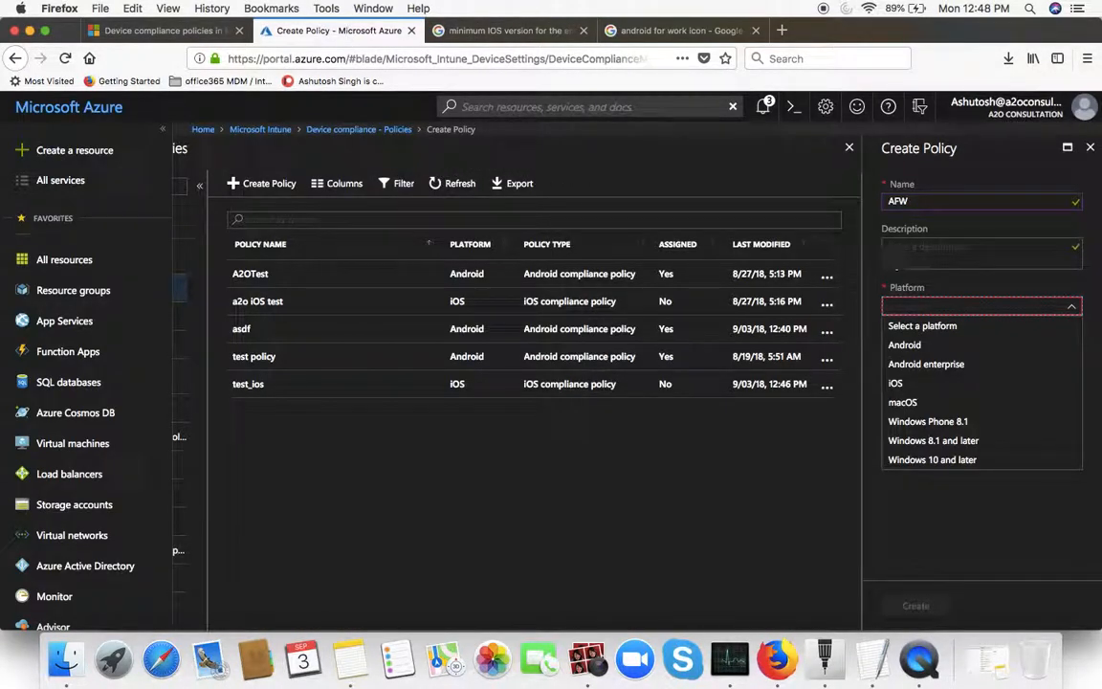
click(937, 365)
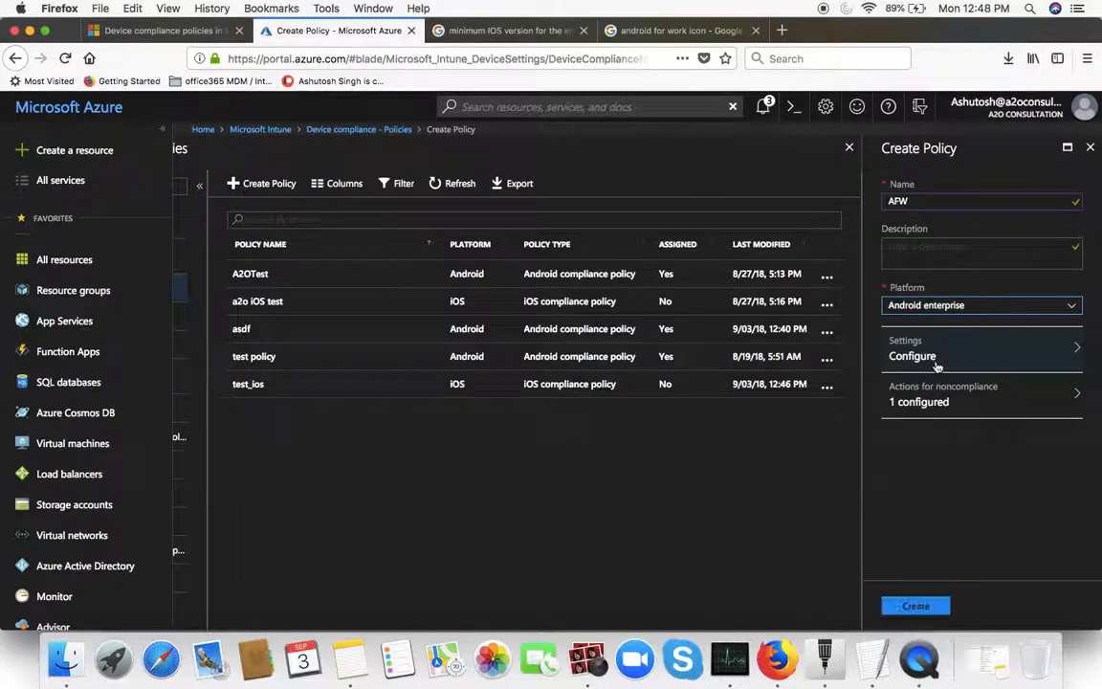
click(928, 362)
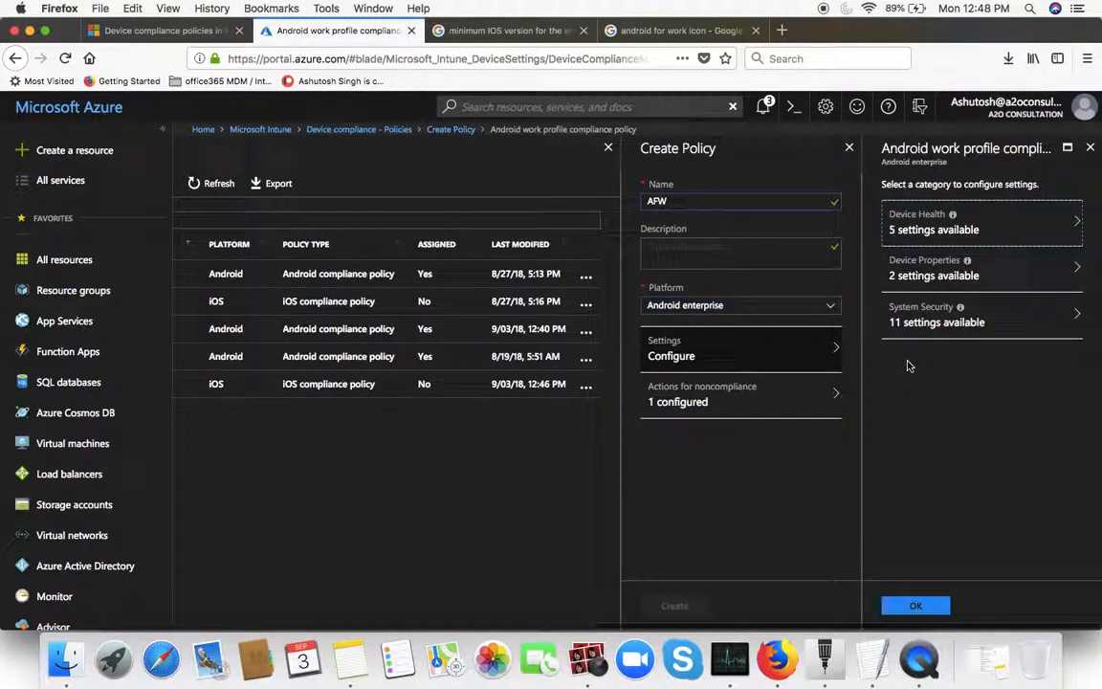
Review the Android enterprise Device Health, Device Properties and System Security settings, and close them without changes.
click(935, 231)
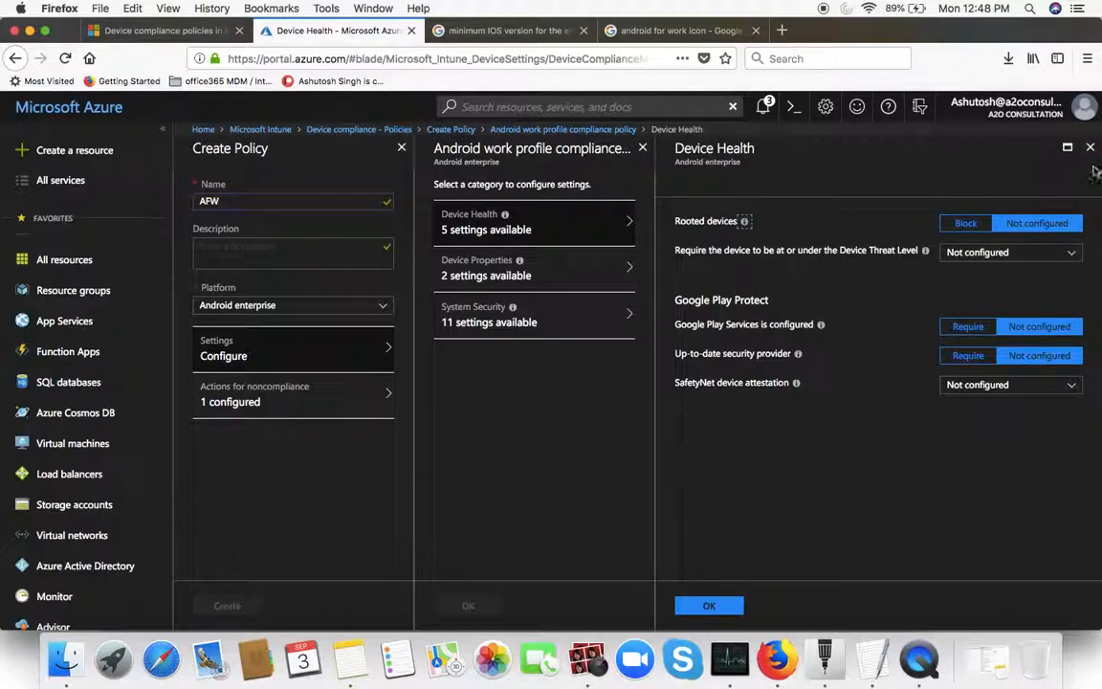
click(544, 276)
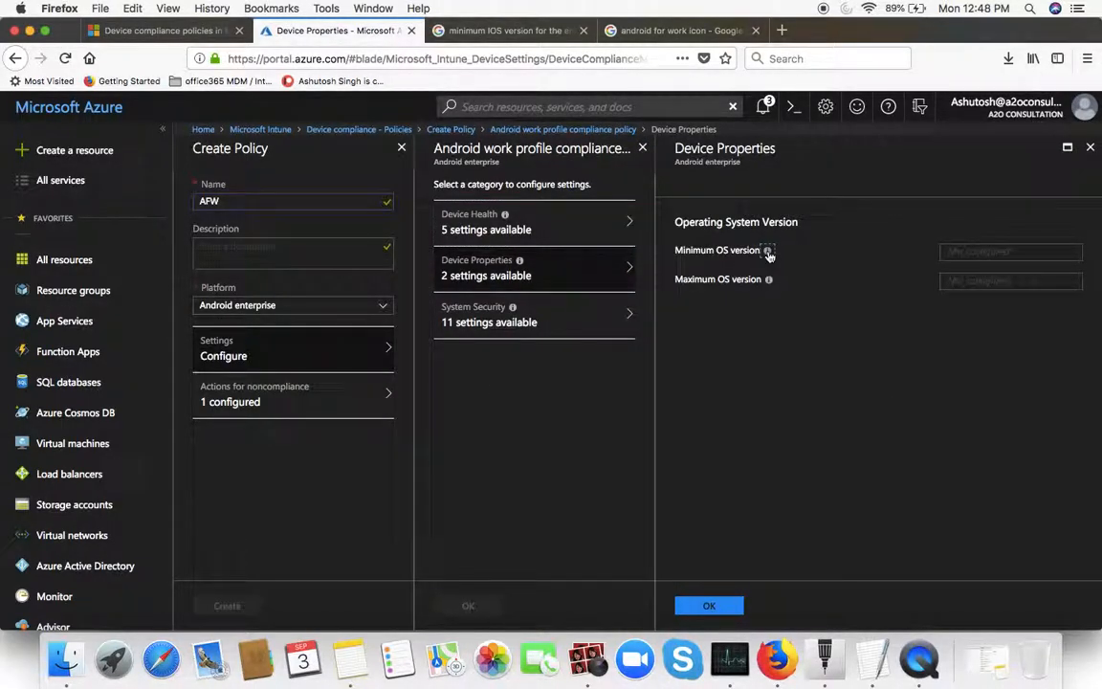
mouse_move(768, 255)
click(579, 311)
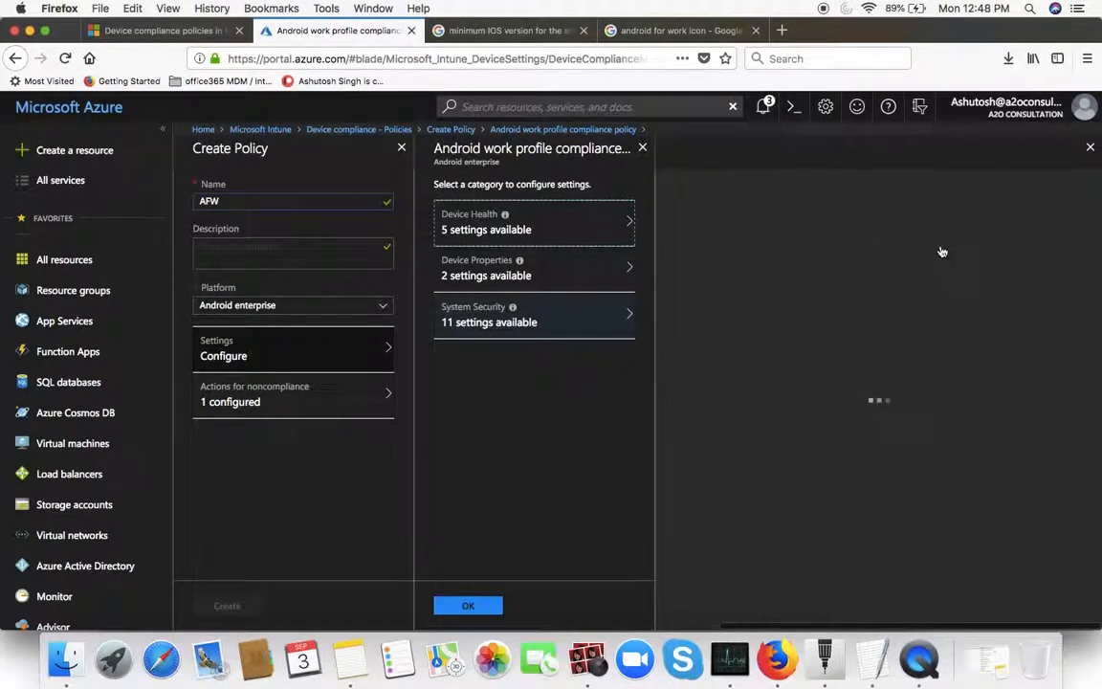
scroll(862, 330, down, 2)
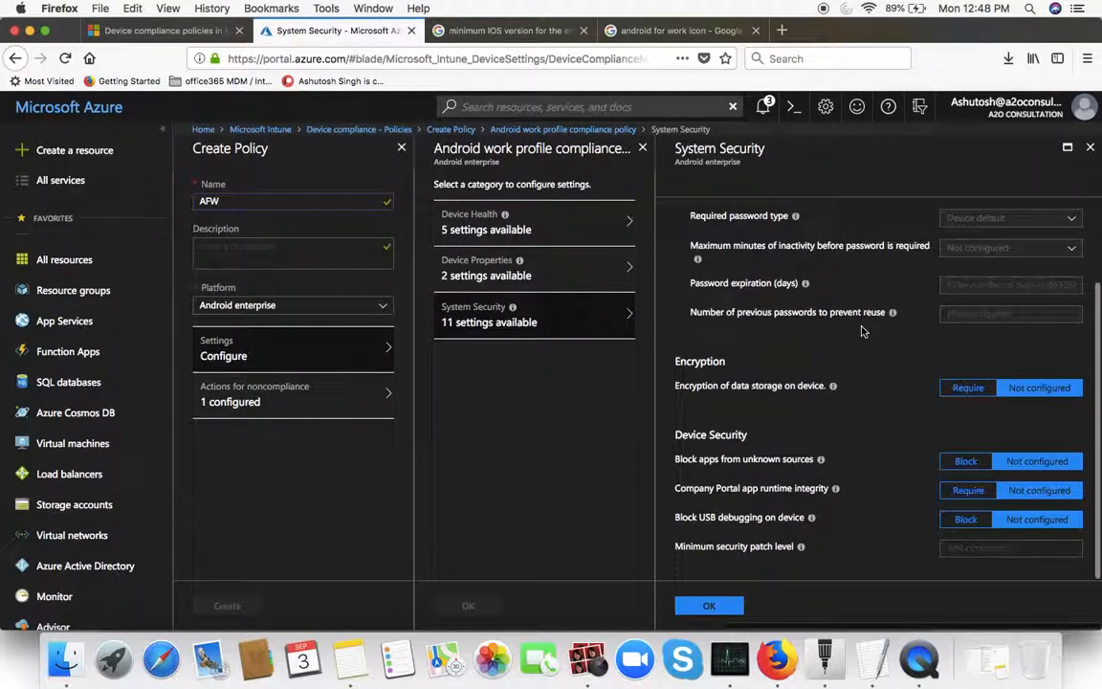
scroll(862, 330, up, 2)
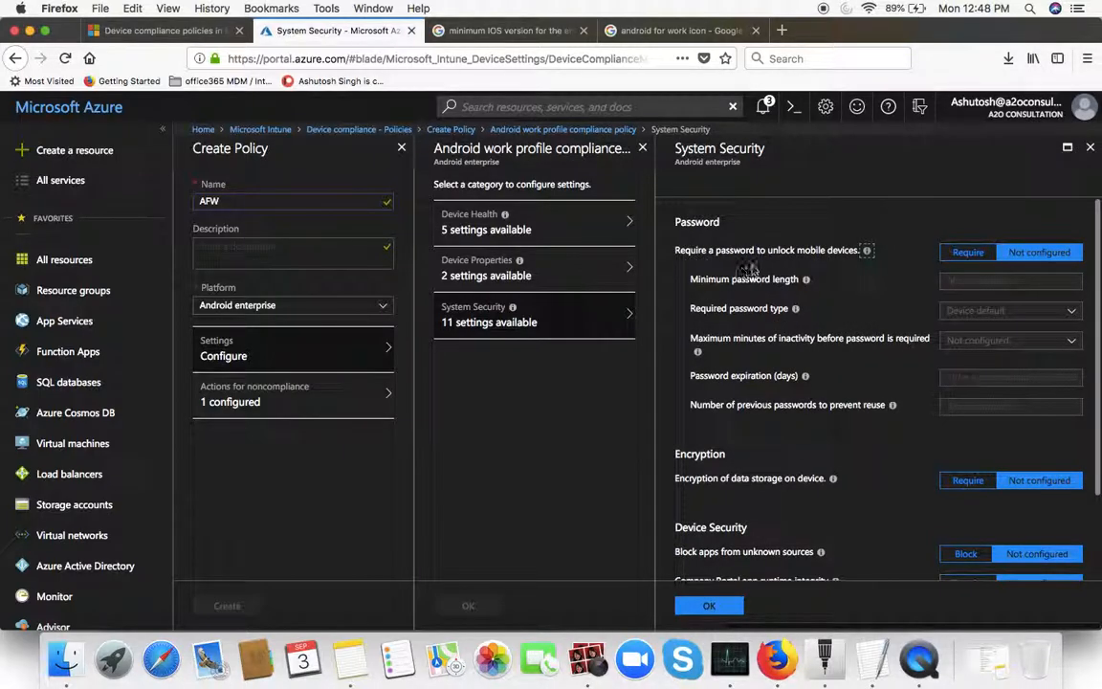
scroll(968, 255, down, 2)
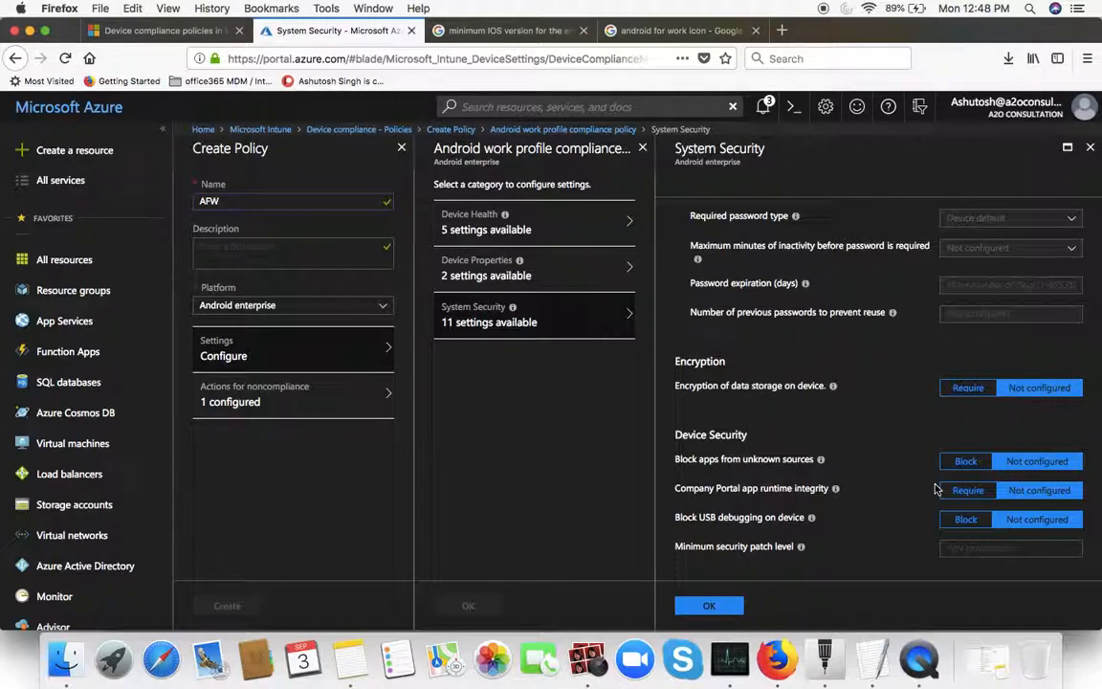
click(1090, 148)
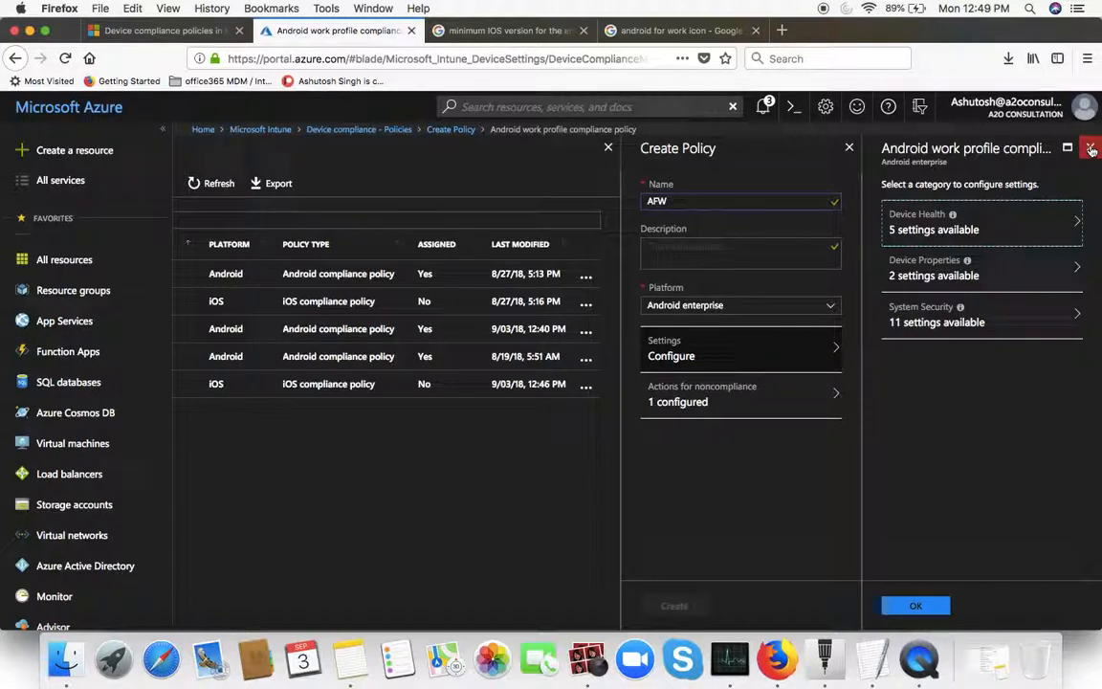
Change the AFW policy's platform to macOS.
click(791, 308)
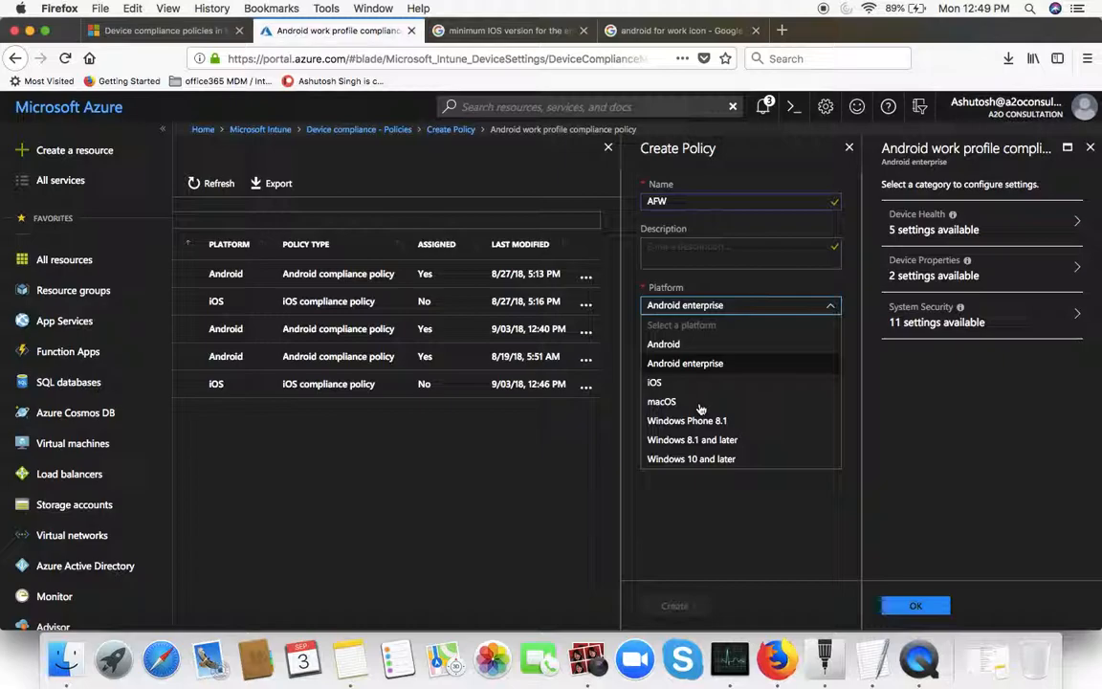
click(693, 364)
key(Down)
key(Down)
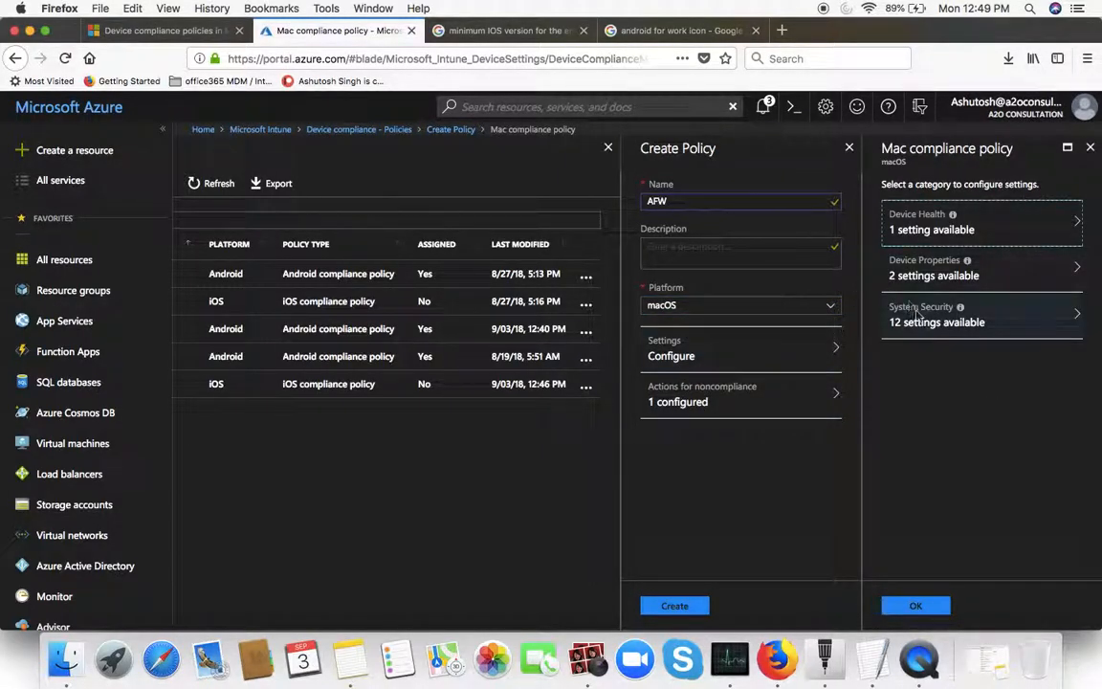
Examine the macOS system integrity protection setting in Device Health and the minimum OS version setting in Device Properties.
click(921, 228)
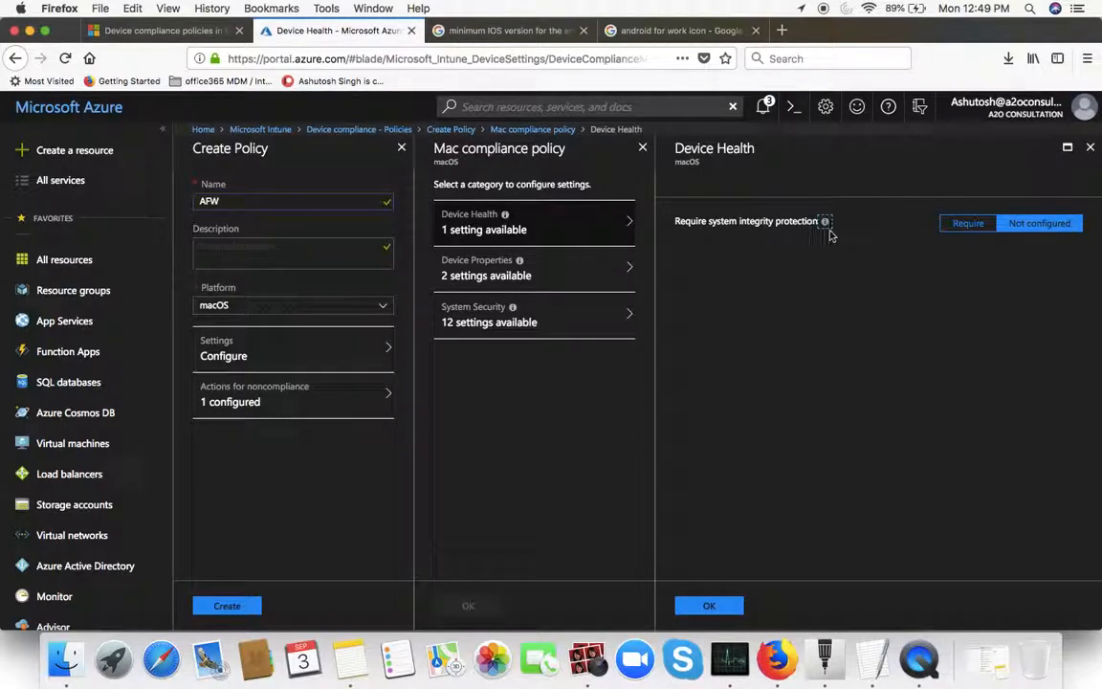
mouse_move(828, 232)
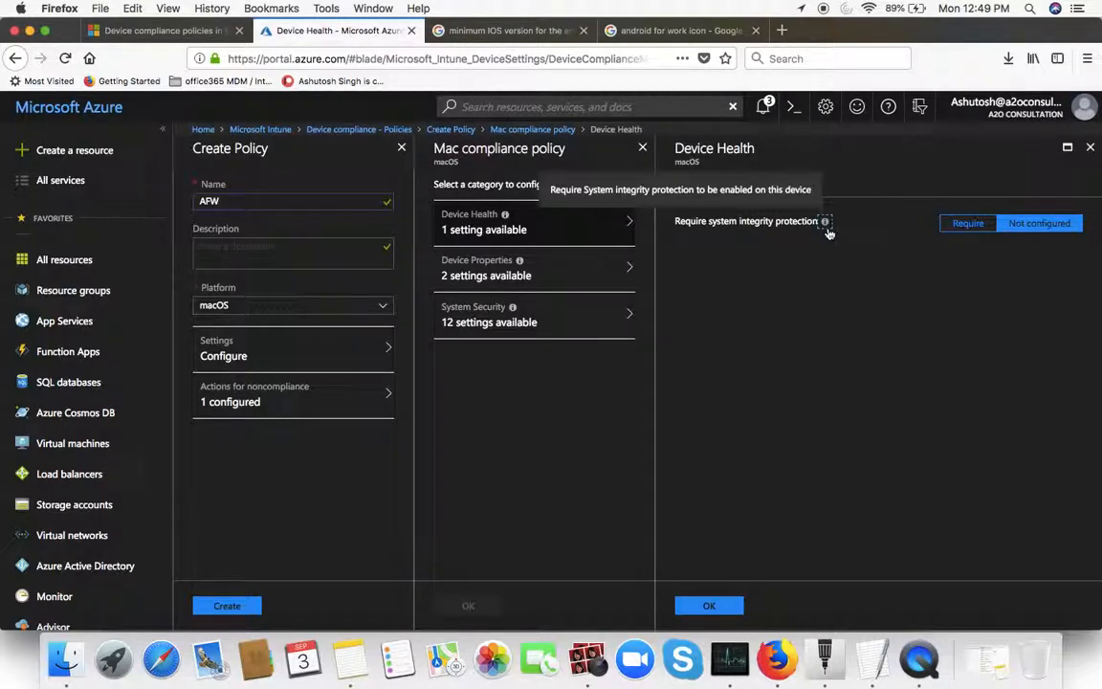
click(811, 271)
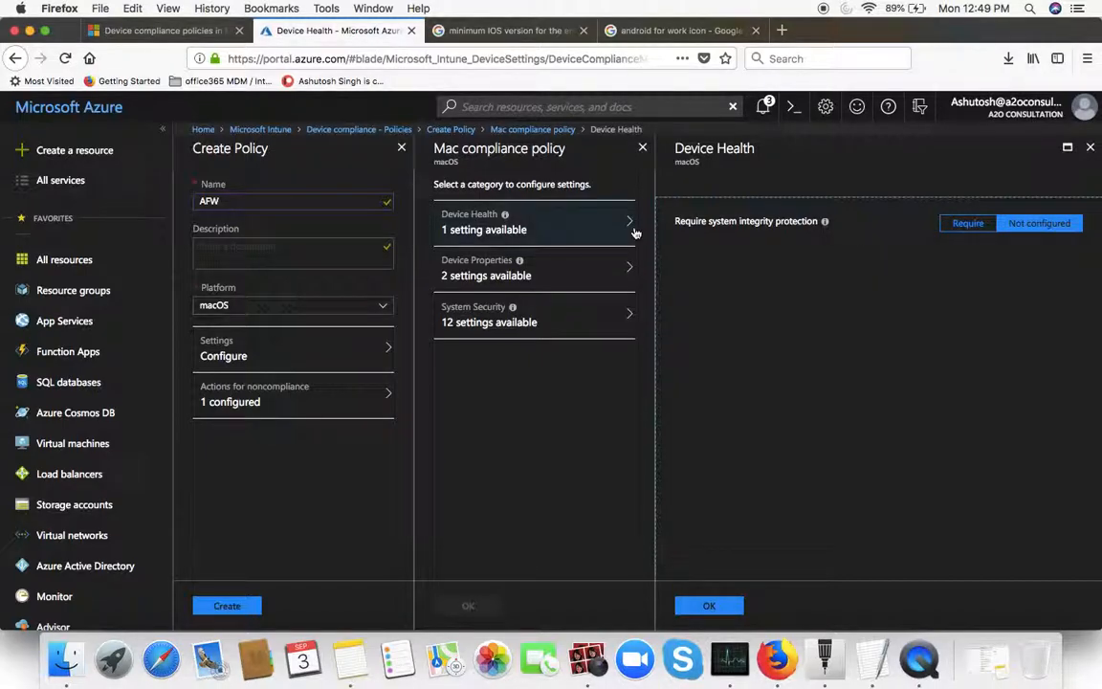
click(581, 275)
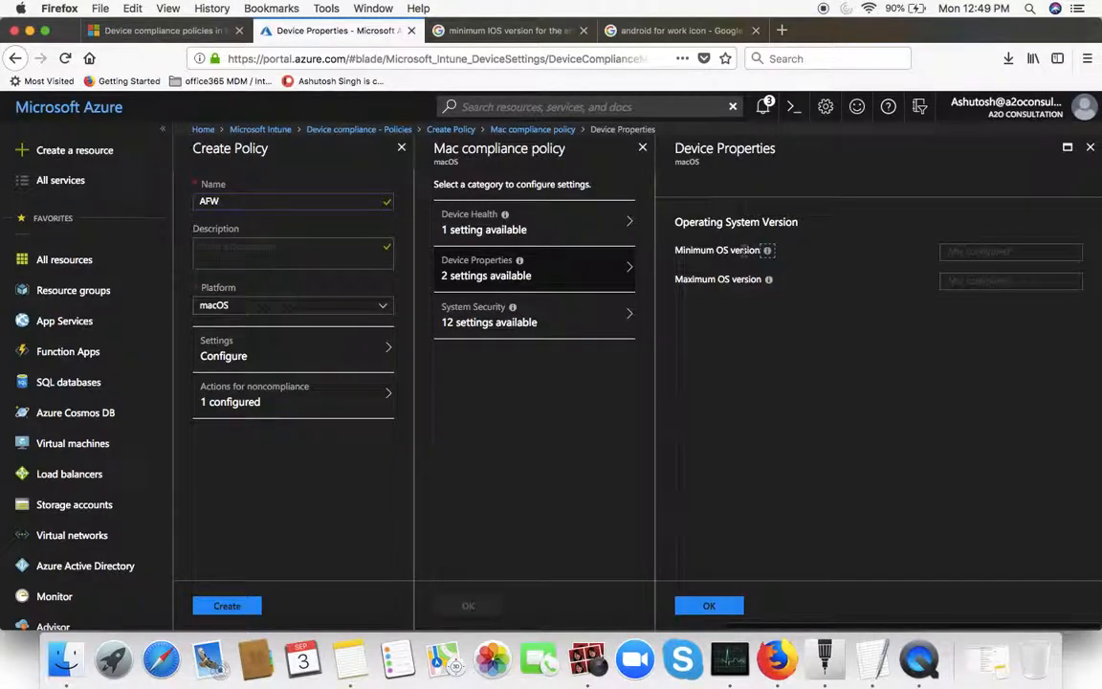
mouse_move(770, 256)
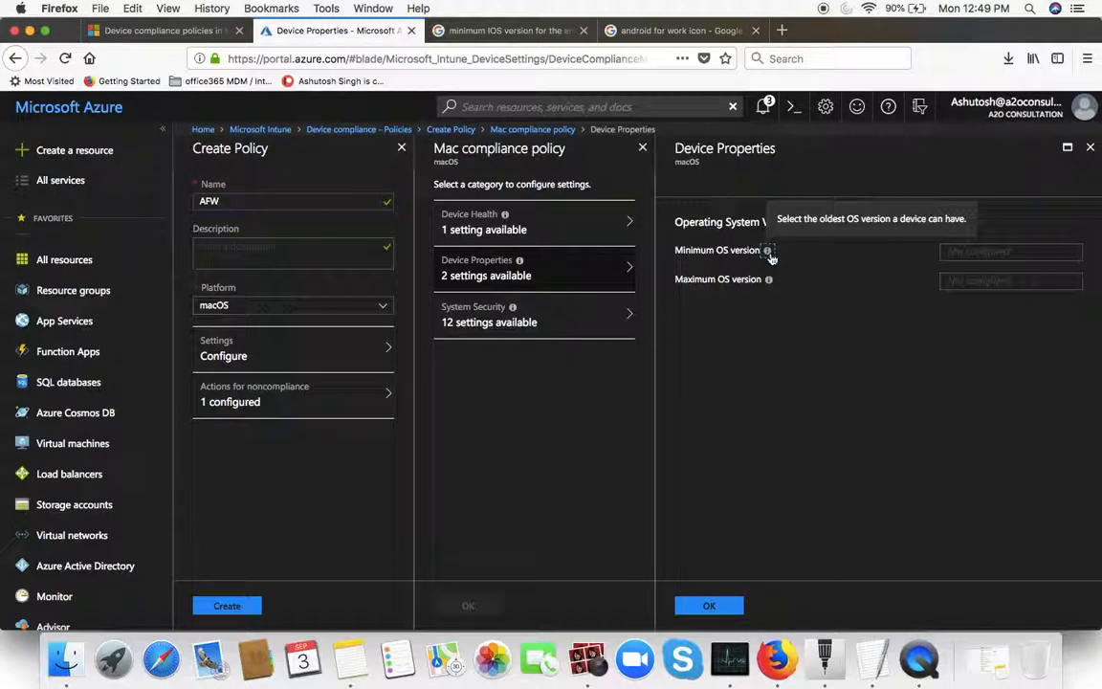
Examine the macOS System Security settings for password, encryption and device security.
click(482, 325)
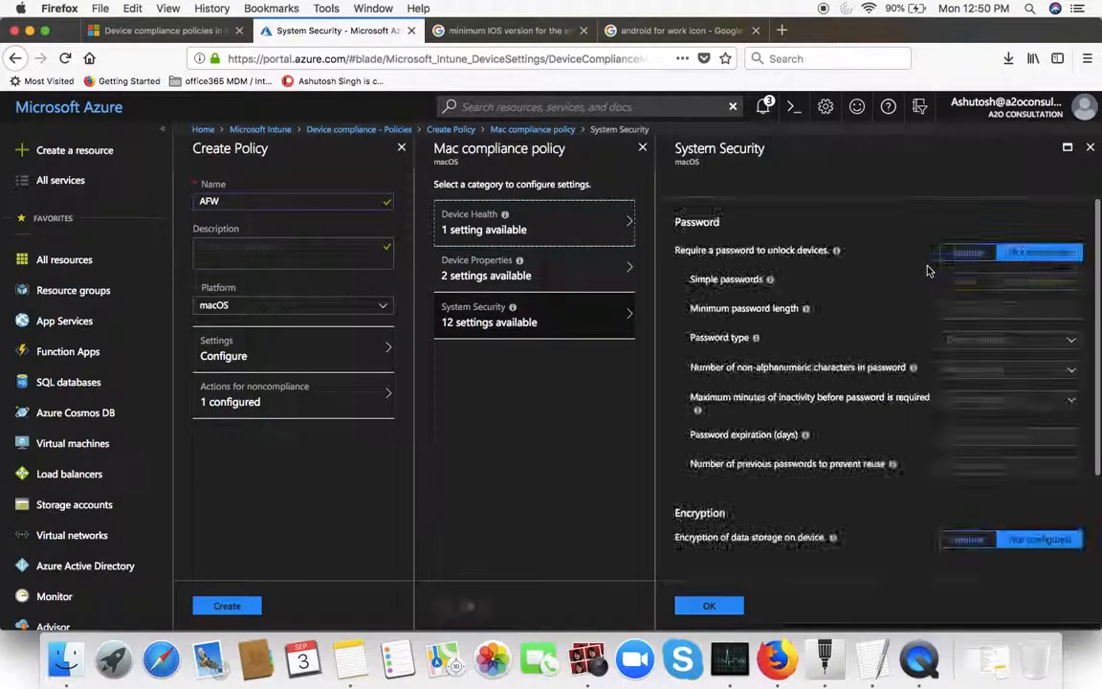
scroll(786, 394, down, 3)
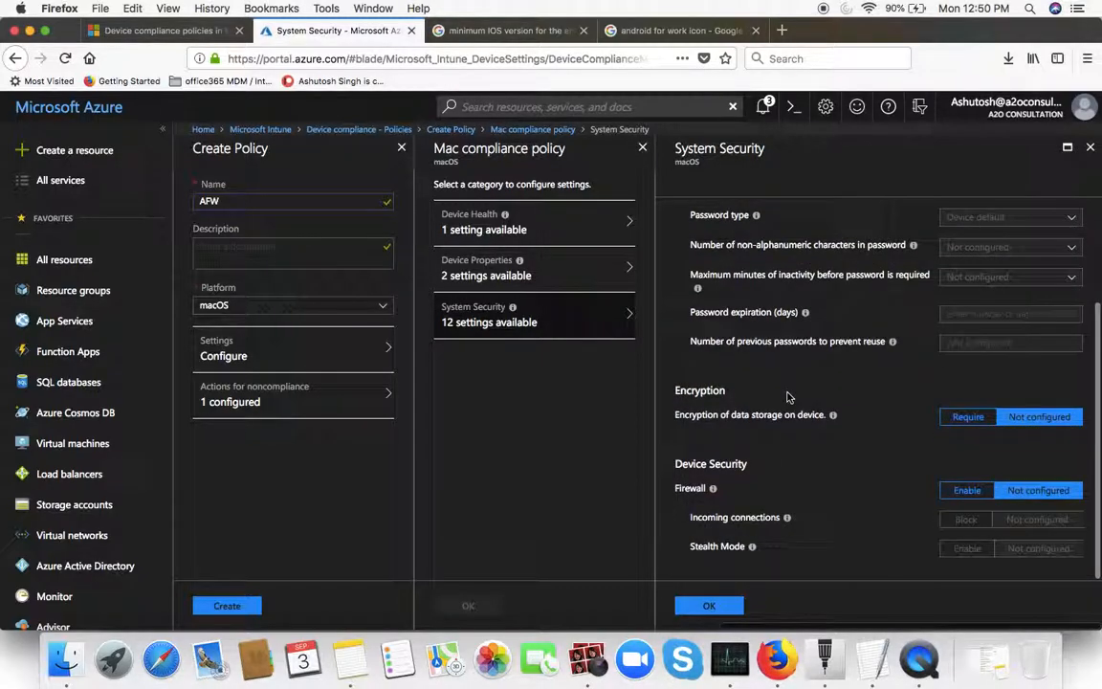
scroll(786, 394, up, 2)
scroll(786, 394, down, 2)
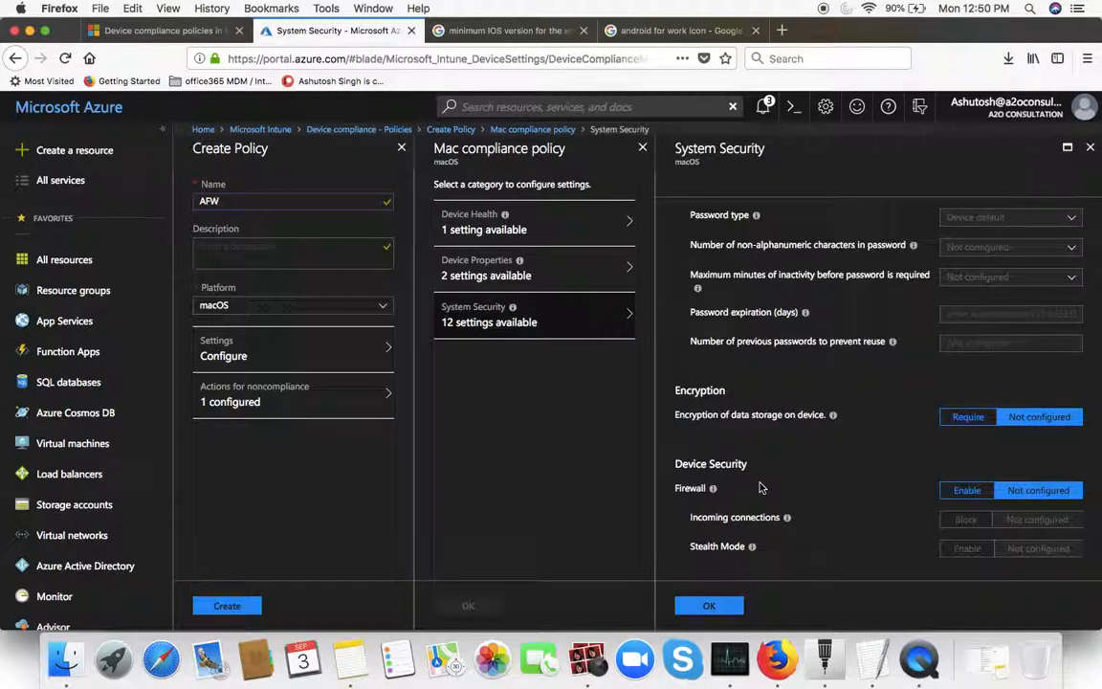
Enable the macOS Firewall setting, return it to Not configured, and confirm System Security.
click(962, 492)
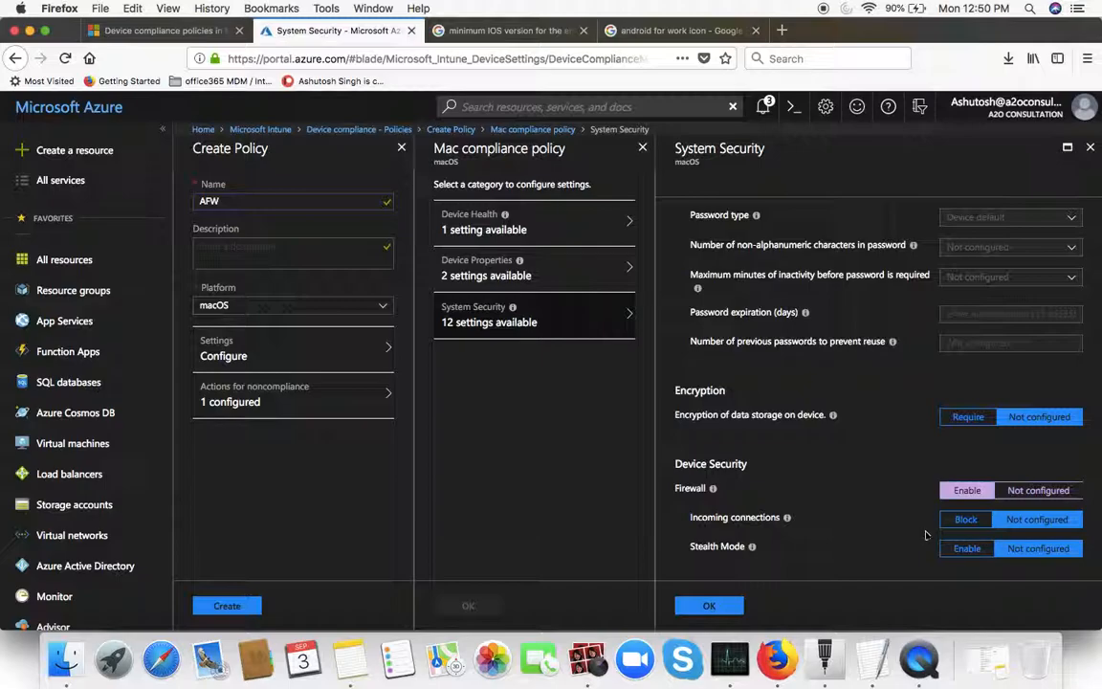
click(1054, 492)
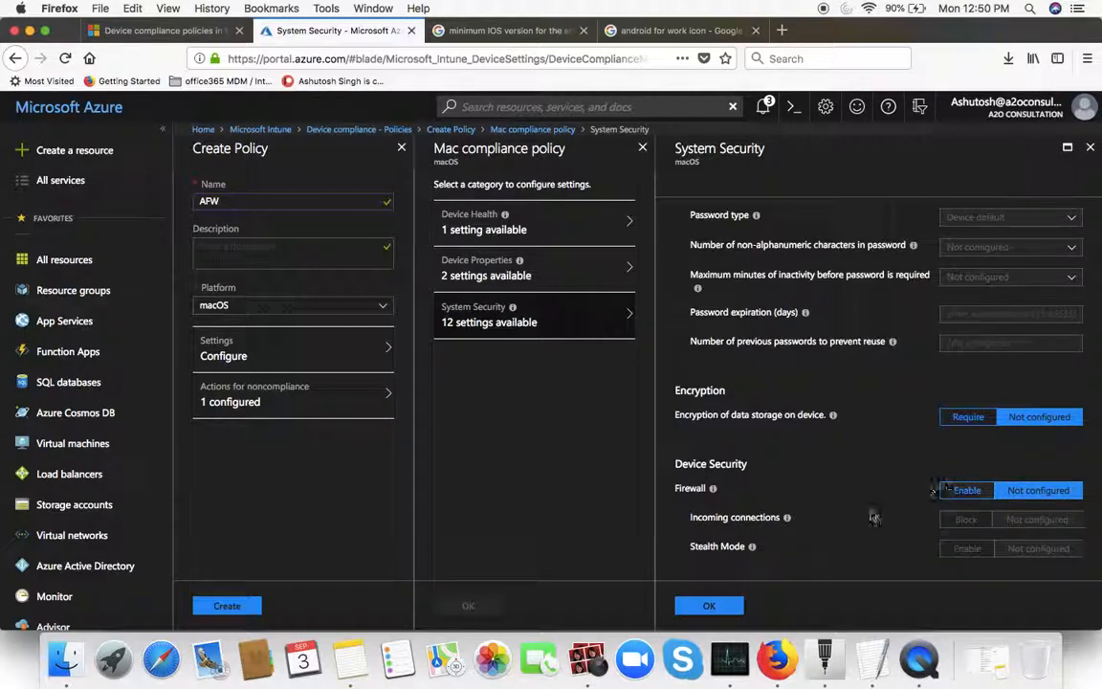
click(708, 606)
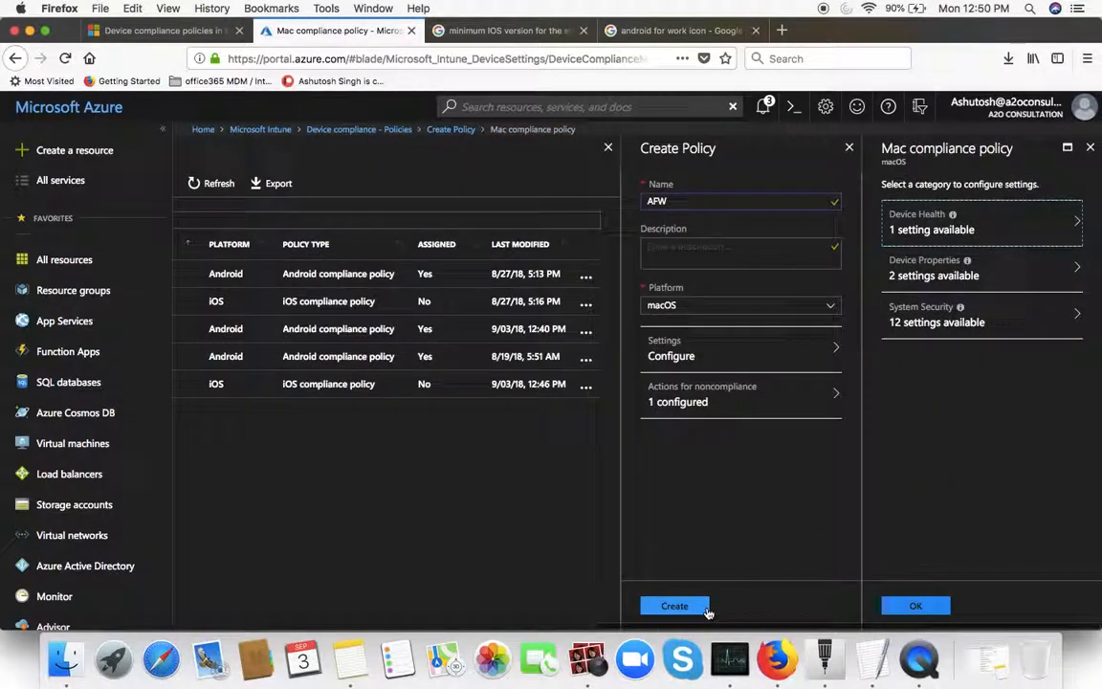
View the actions for noncompliance, and change the AFW policy's platform to Windows Phone 8.1 with its compliance settings open.
click(788, 413)
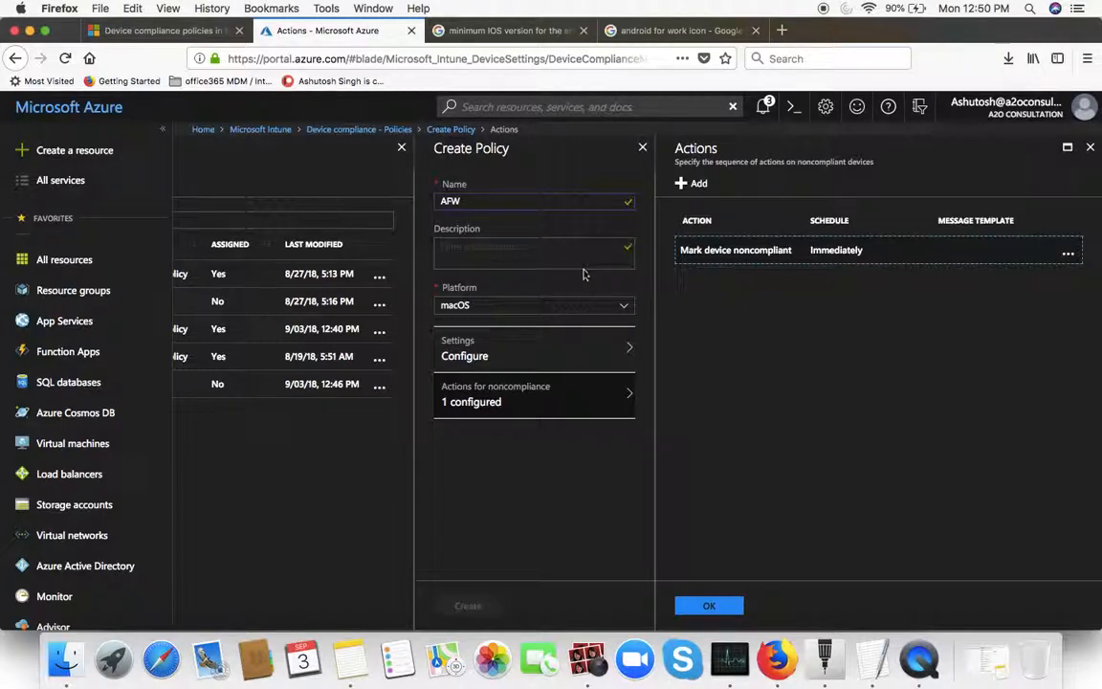
click(553, 310)
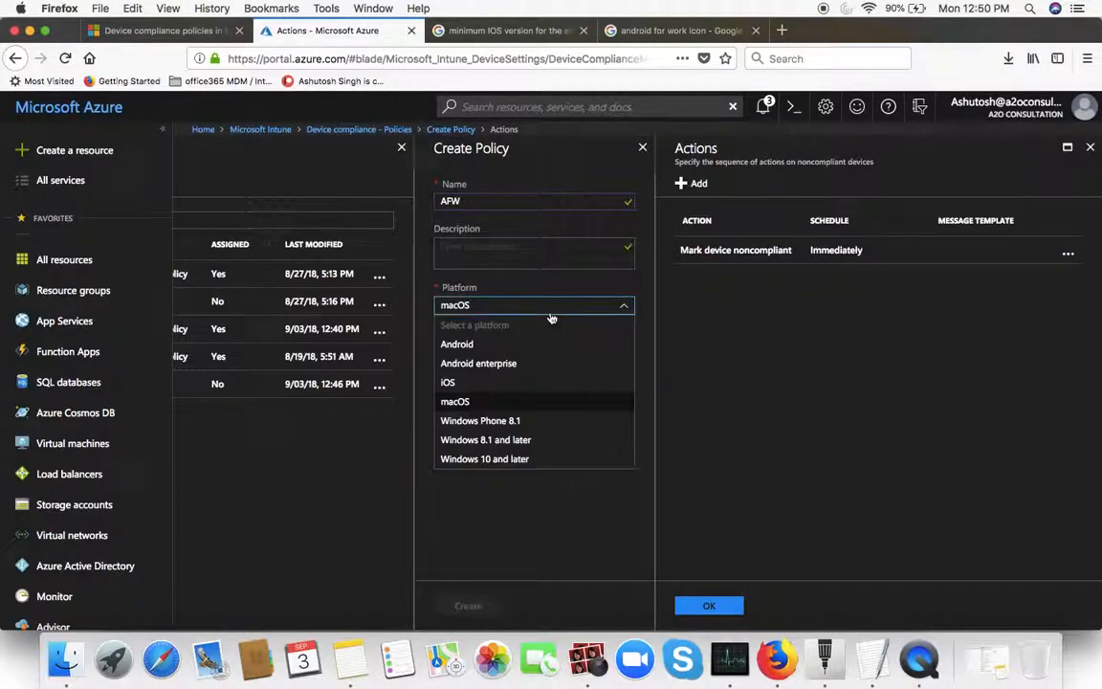
click(498, 422)
click(788, 362)
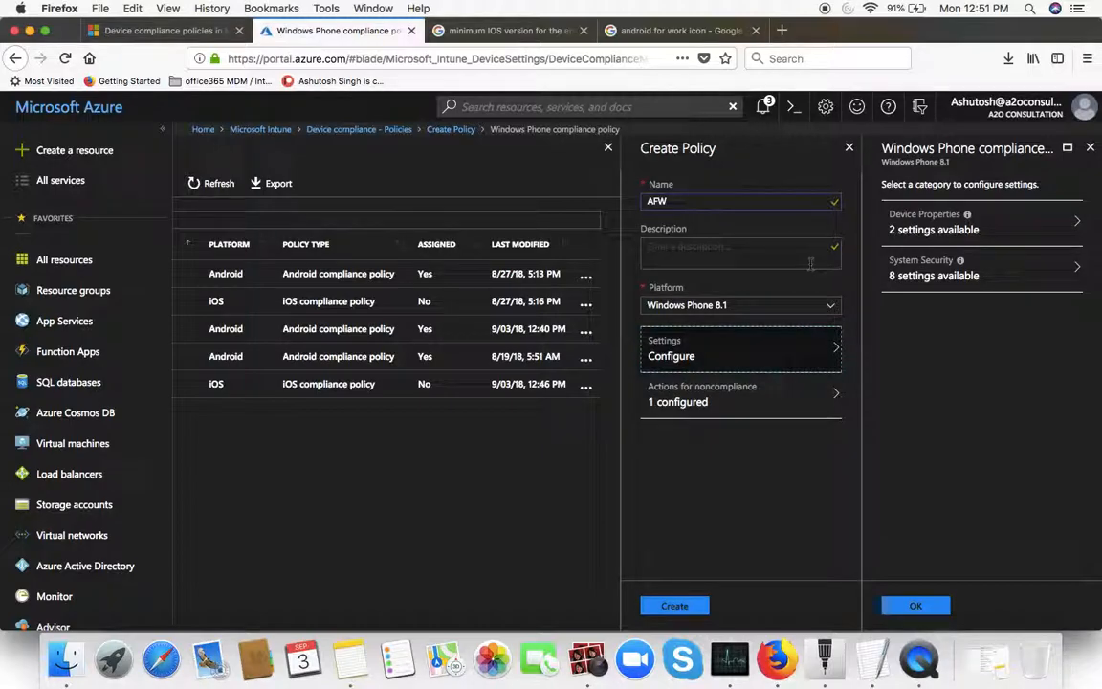
Examine the Windows Phone 8.1 OS version settings in Device Properties and the password and encryption settings in System Security.
click(952, 221)
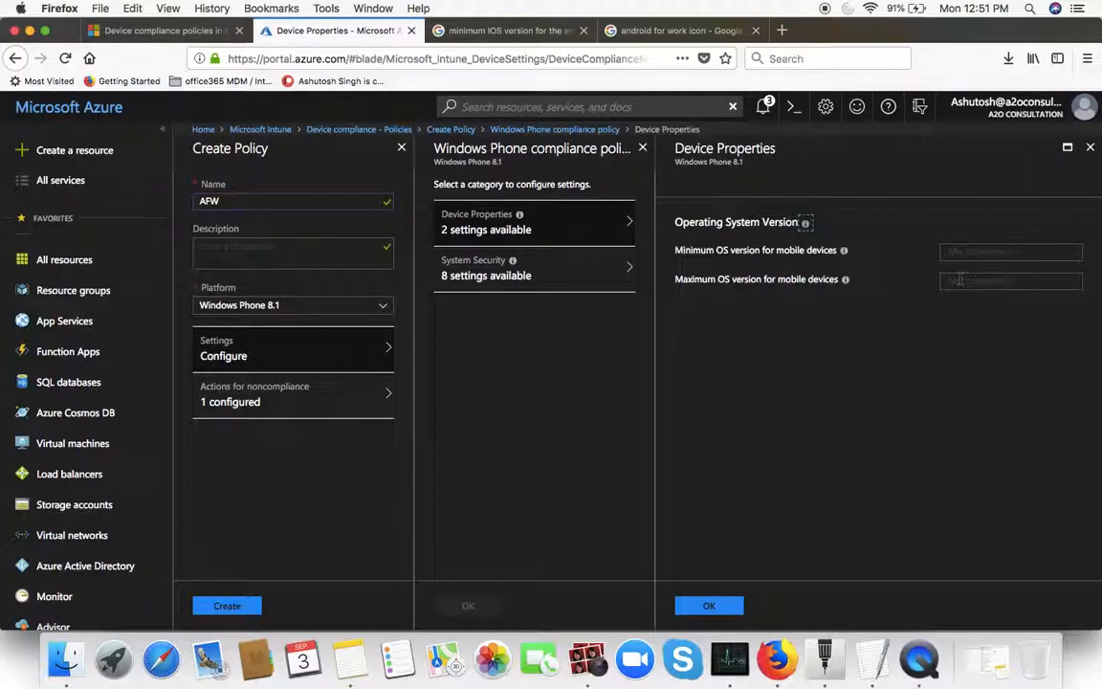
mouse_move(845, 253)
click(1089, 146)
click(906, 277)
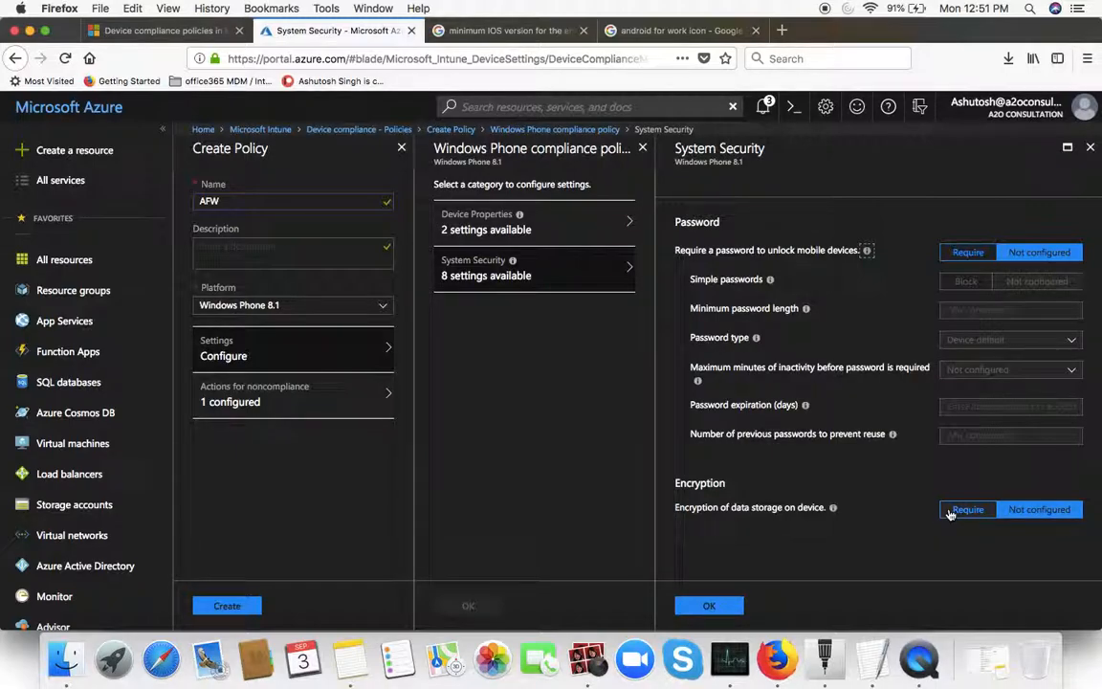
click(711, 605)
View the actions for noncompliance, and change the AFW policy's platform to Windows 8.1 and later after trying Windows 10 and later.
click(731, 412)
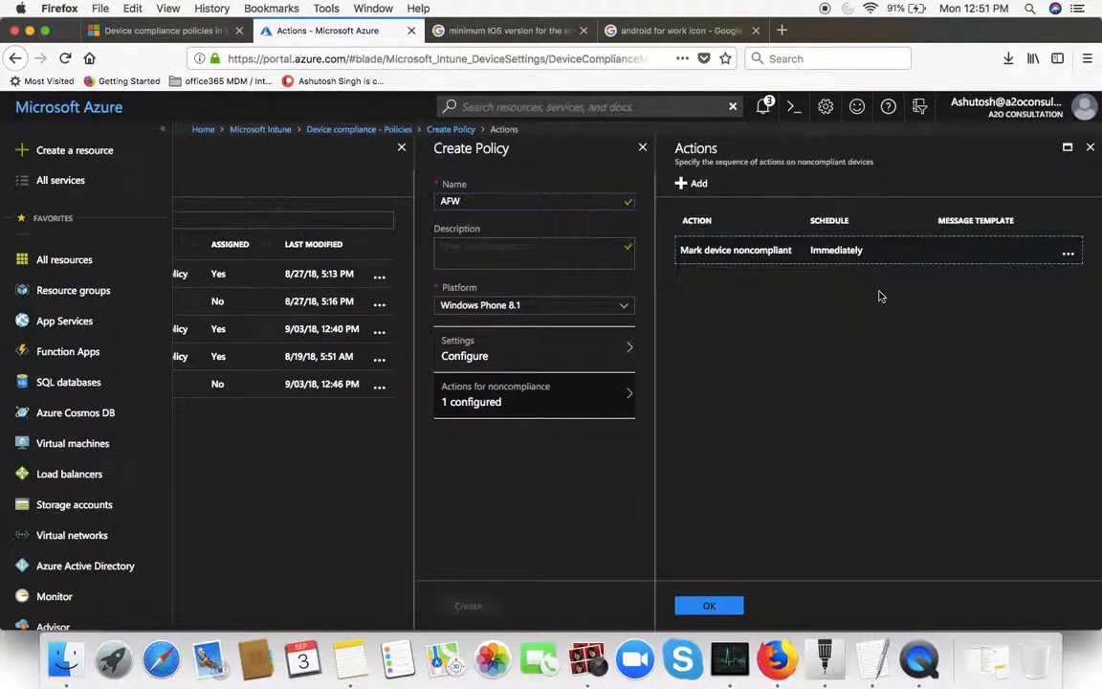
click(562, 303)
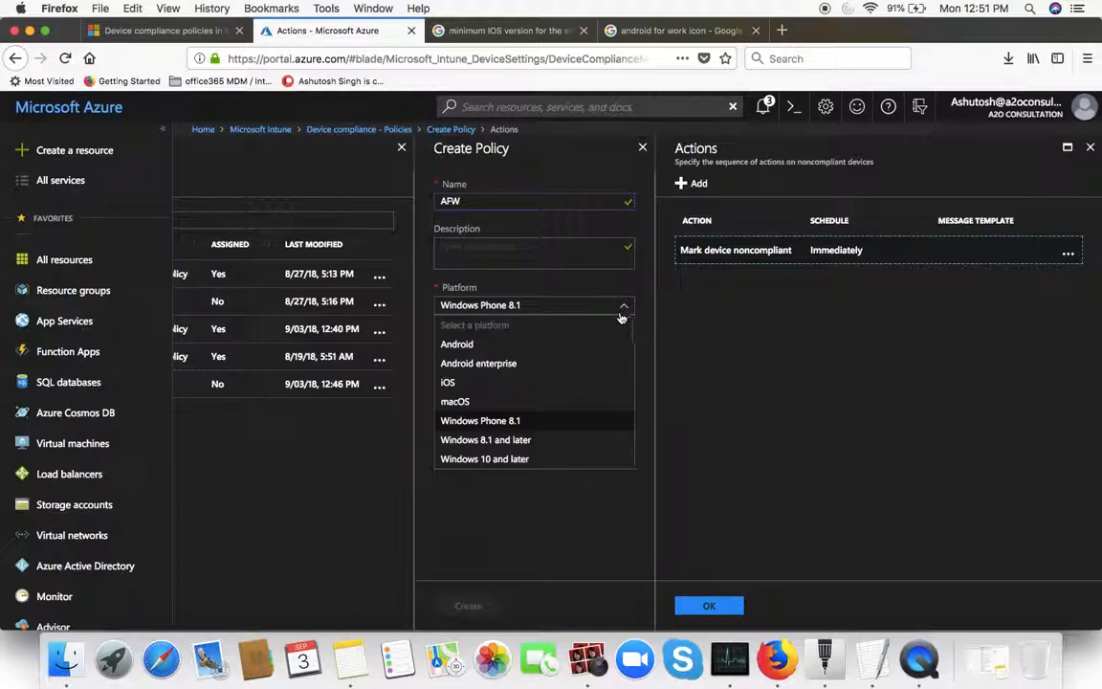
click(527, 459)
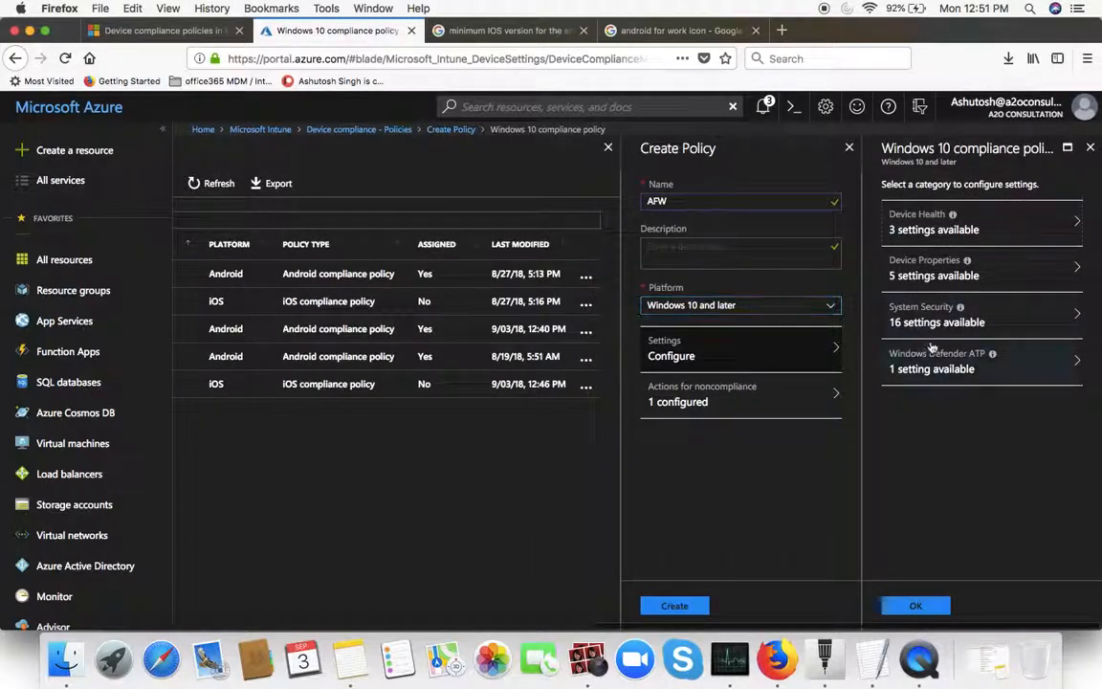
click(705, 308)
click(690, 439)
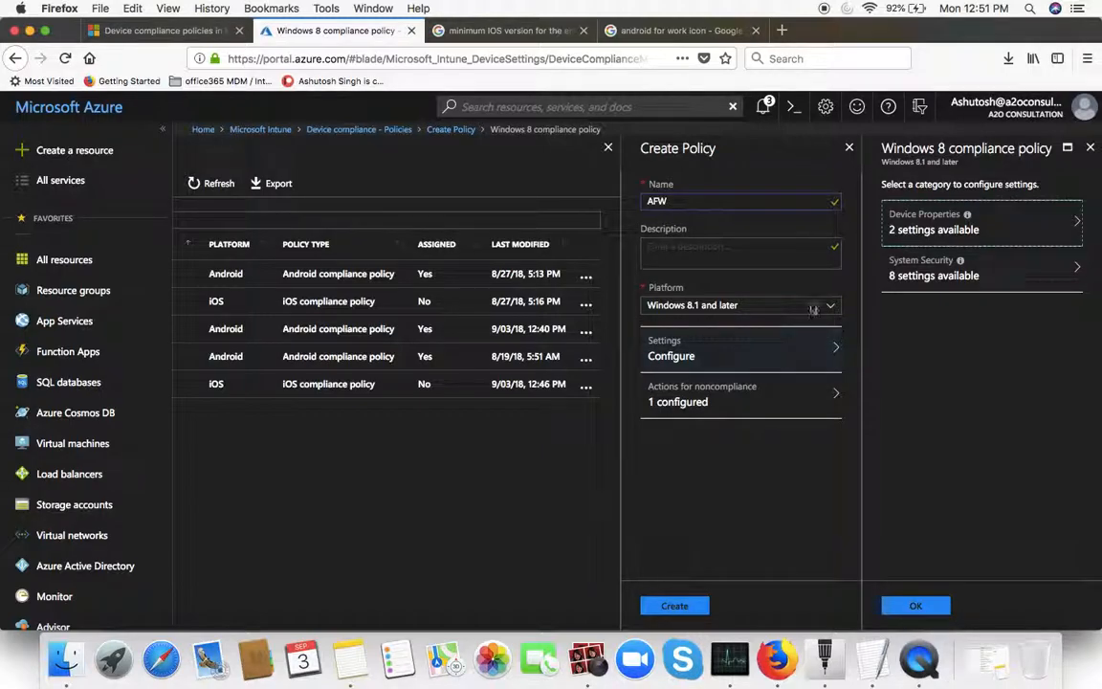
Examine the Windows 8.1 Device Properties and System Security settings, and close the AFW policy form without creating the policy.
click(936, 245)
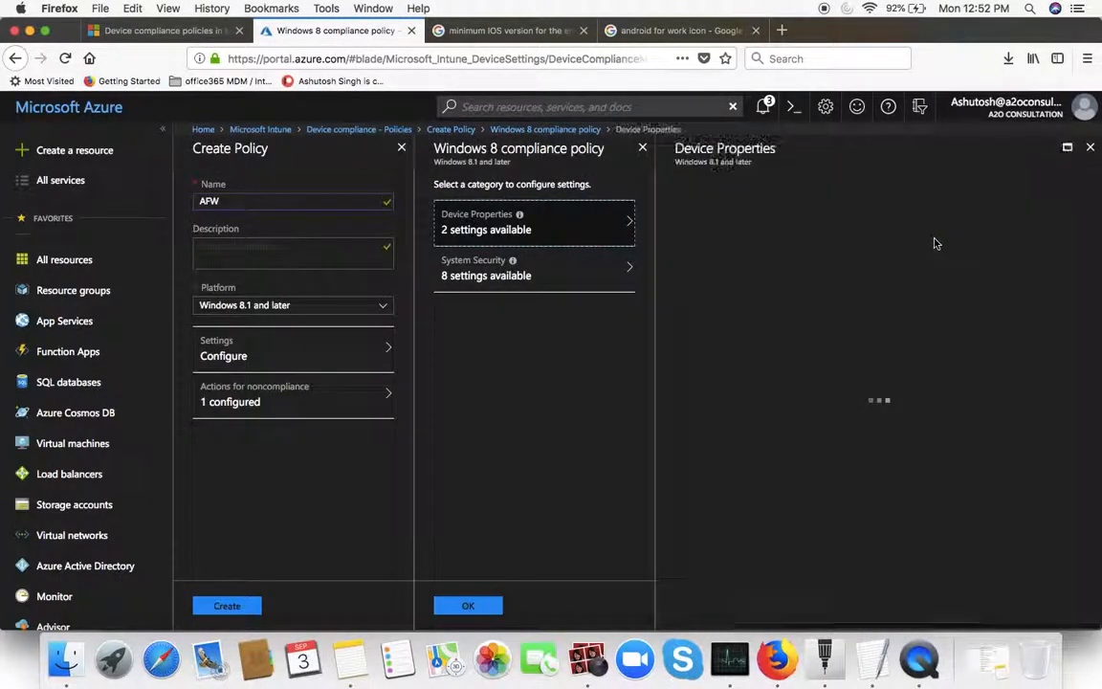
click(542, 265)
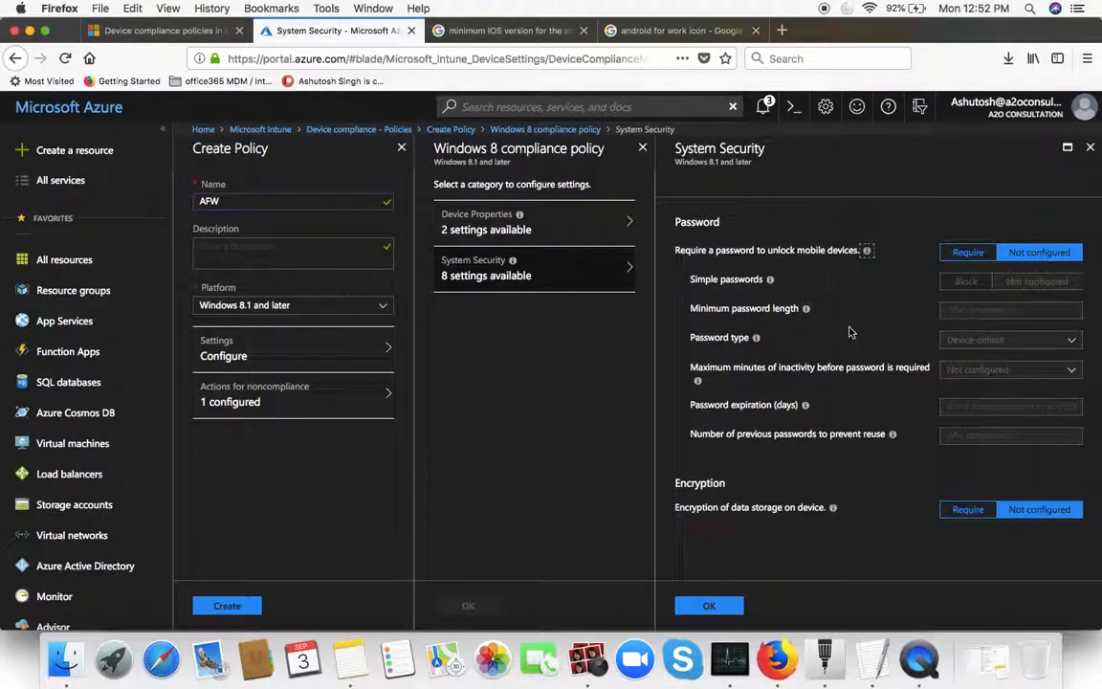
click(1090, 147)
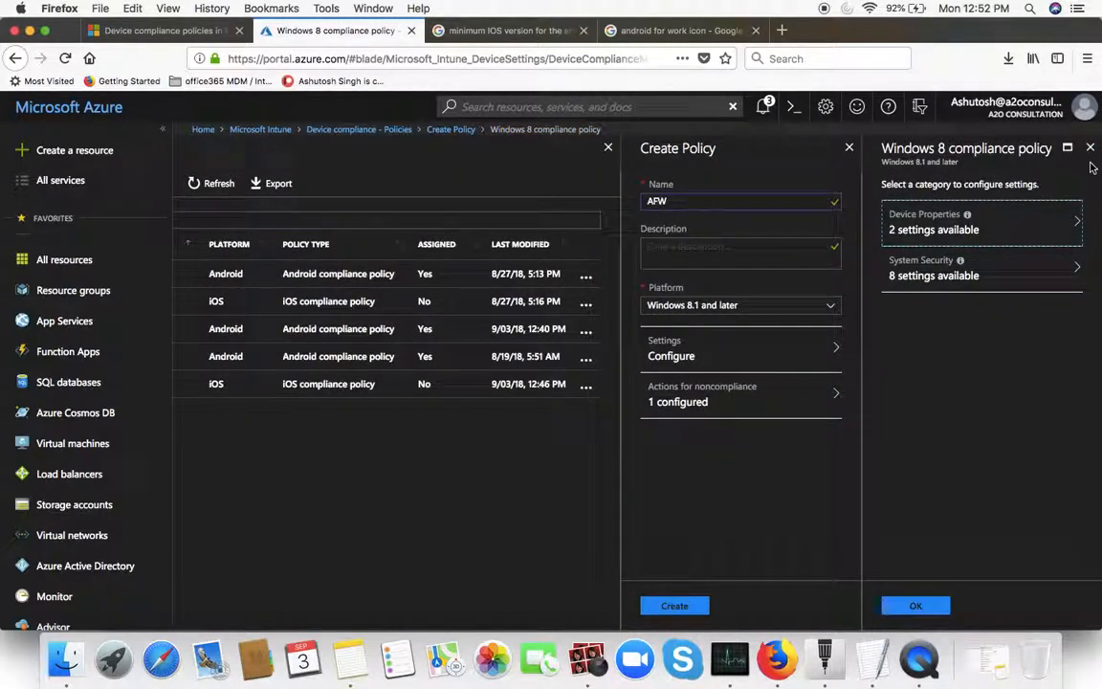
click(1090, 147)
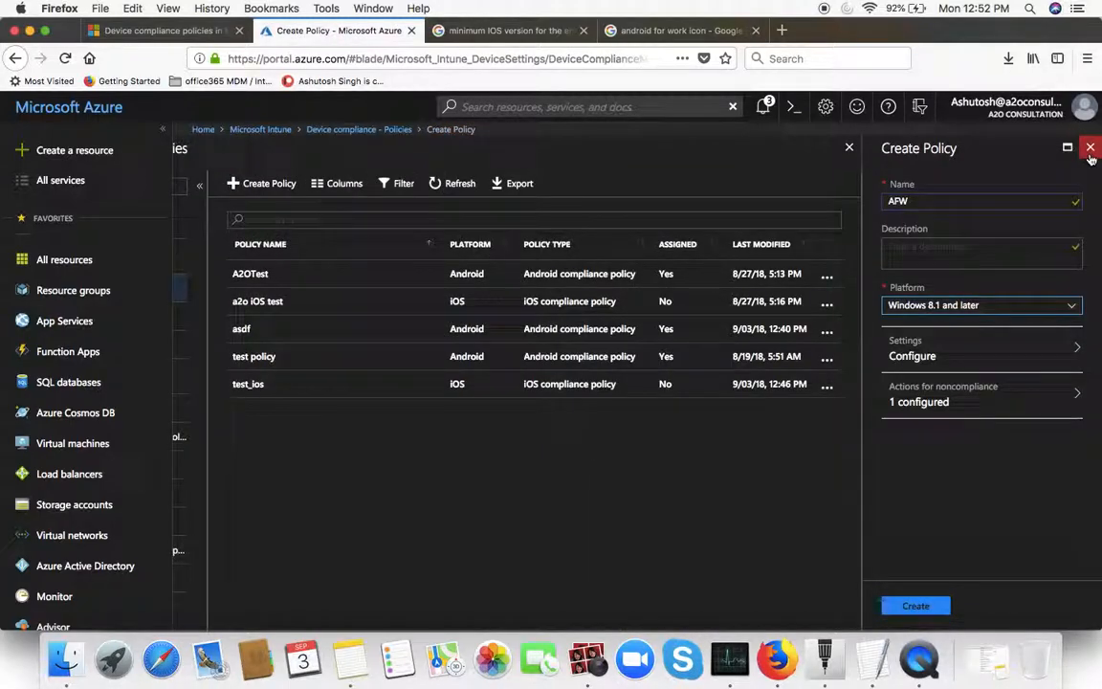
click(1090, 153)
Examine the assignments of the asdf policy, including the selection of groups to exclude, and return to the policy list.
click(592, 325)
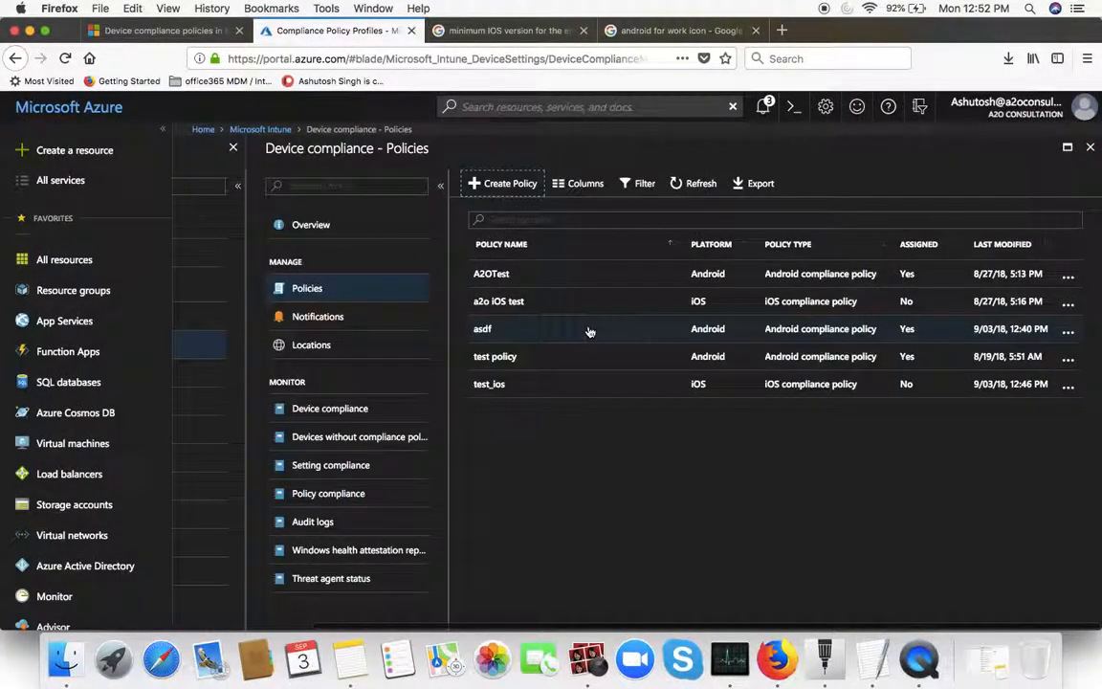
click(553, 335)
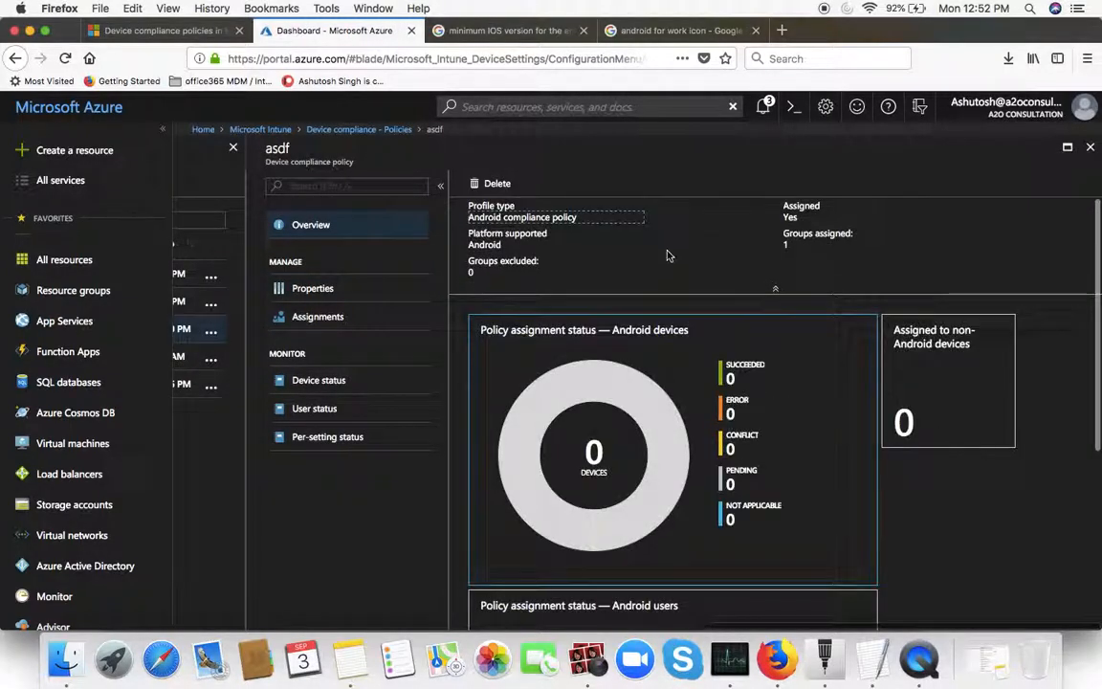
click(317, 317)
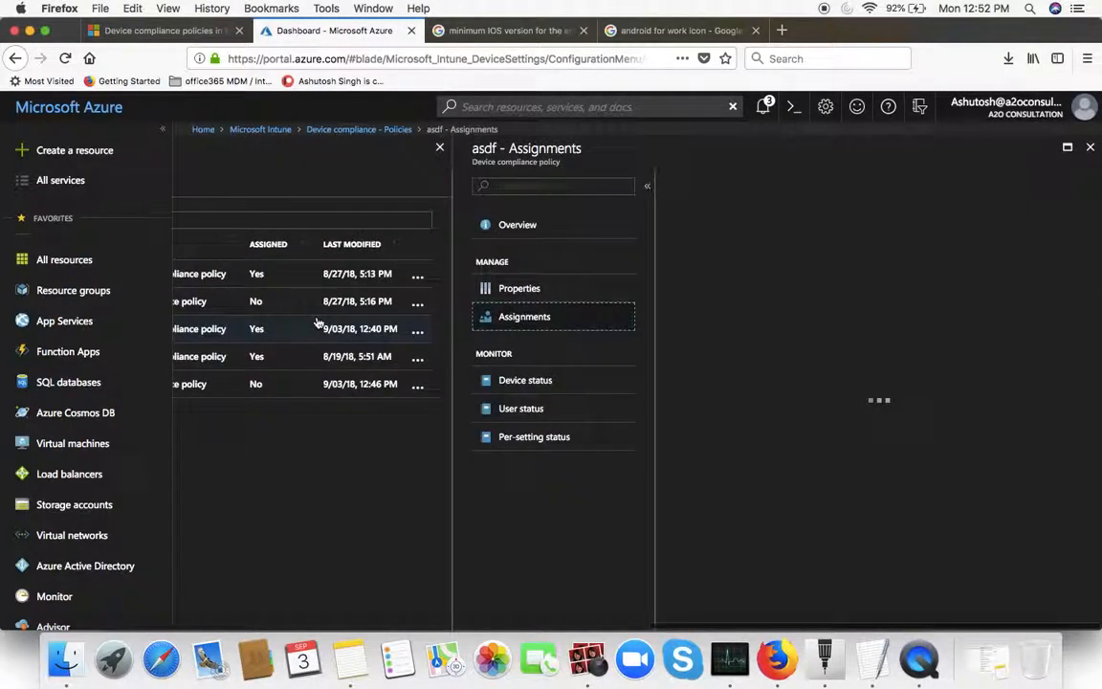
click(754, 223)
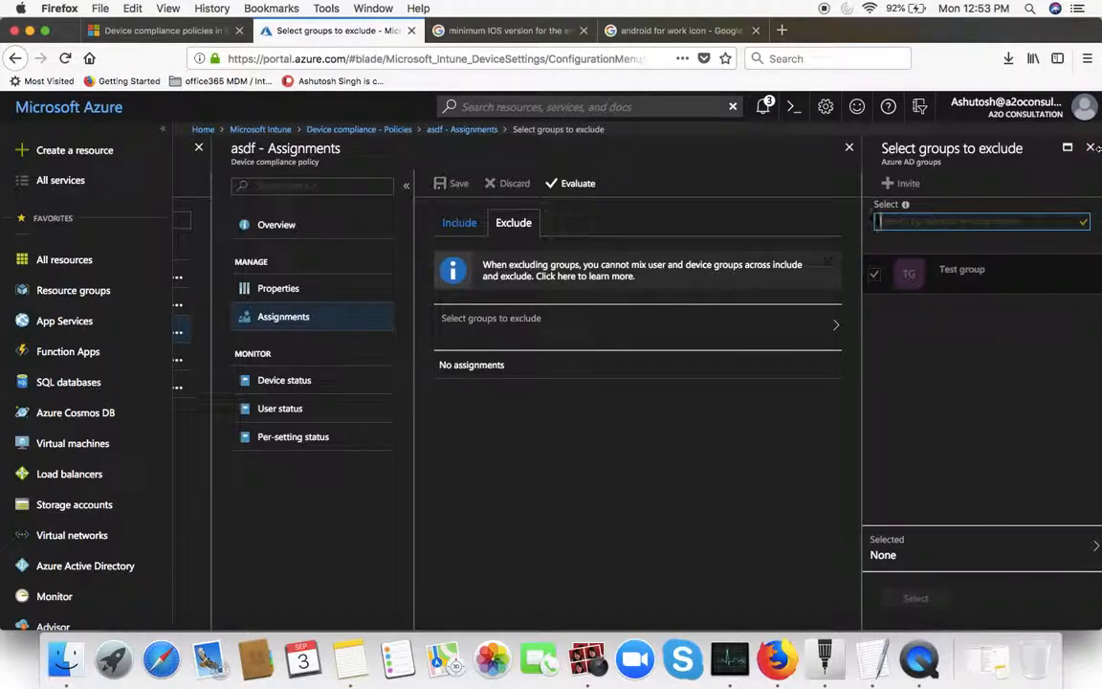
click(1090, 149)
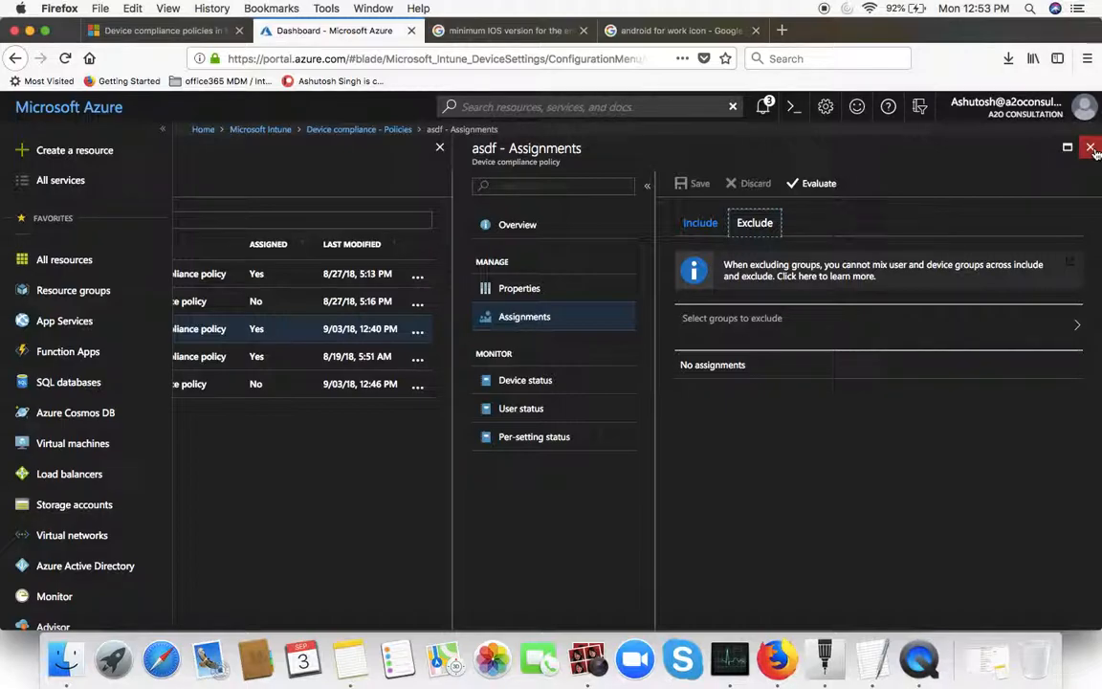
click(1091, 149)
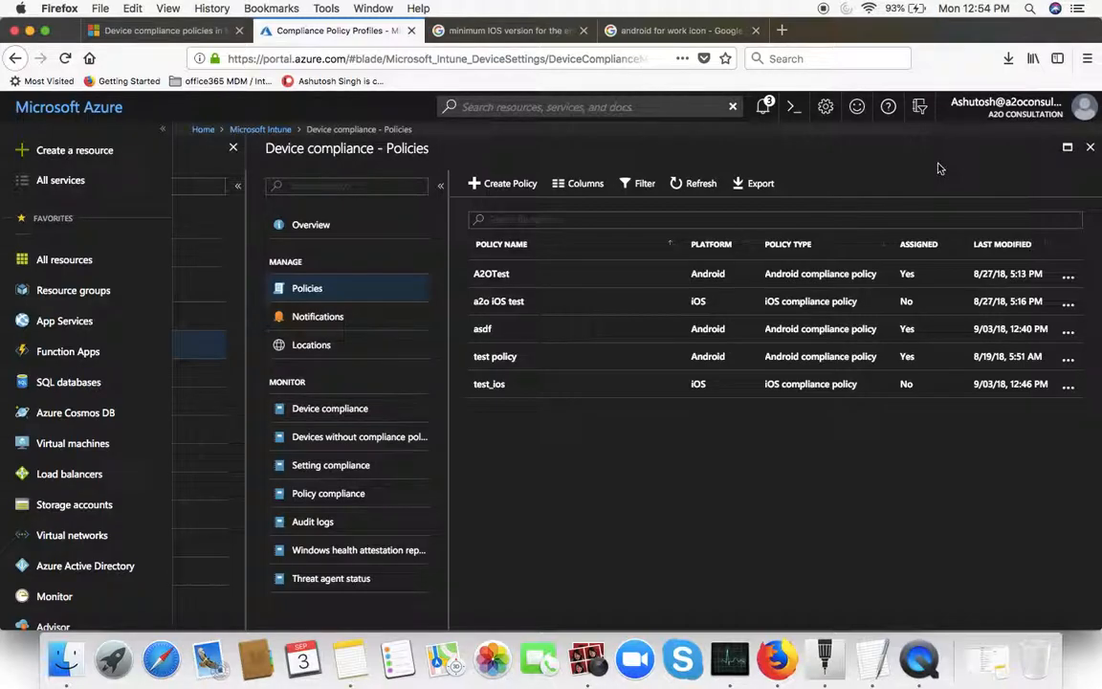
Switch to the notes document and highlight the Vol. 2 topics on Windows 10 compliance policy, action for non compliance and grace period.
key(ctrl+Left)
key(ctrl+Right)
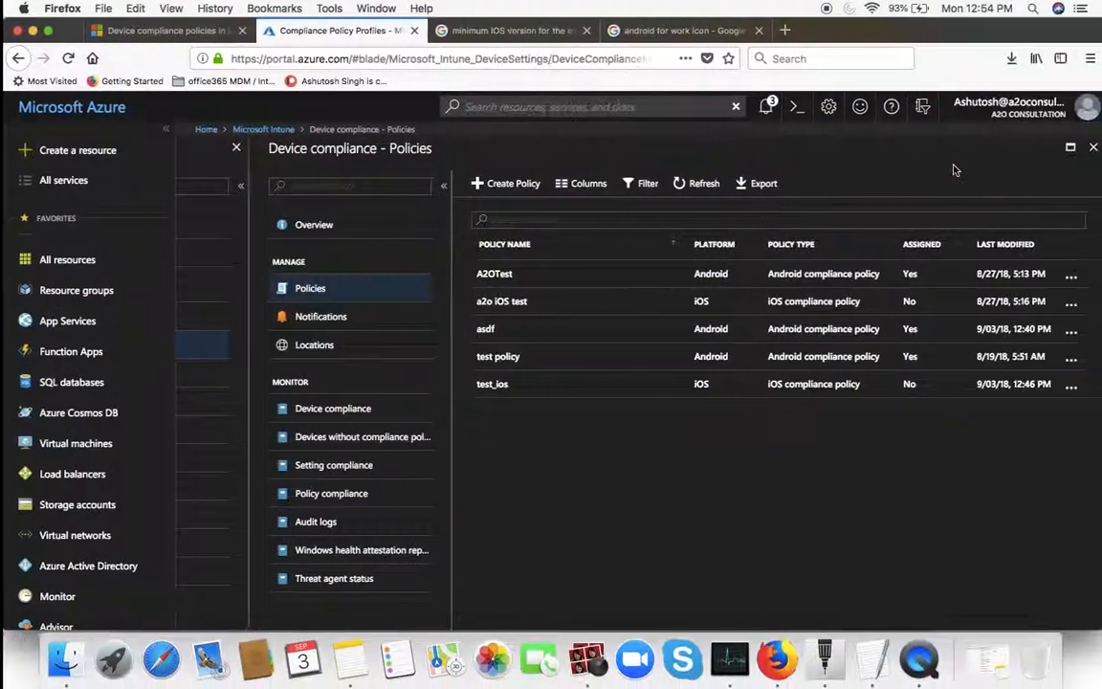
key(ctrl+Right)
scroll(492, 399, down, 5)
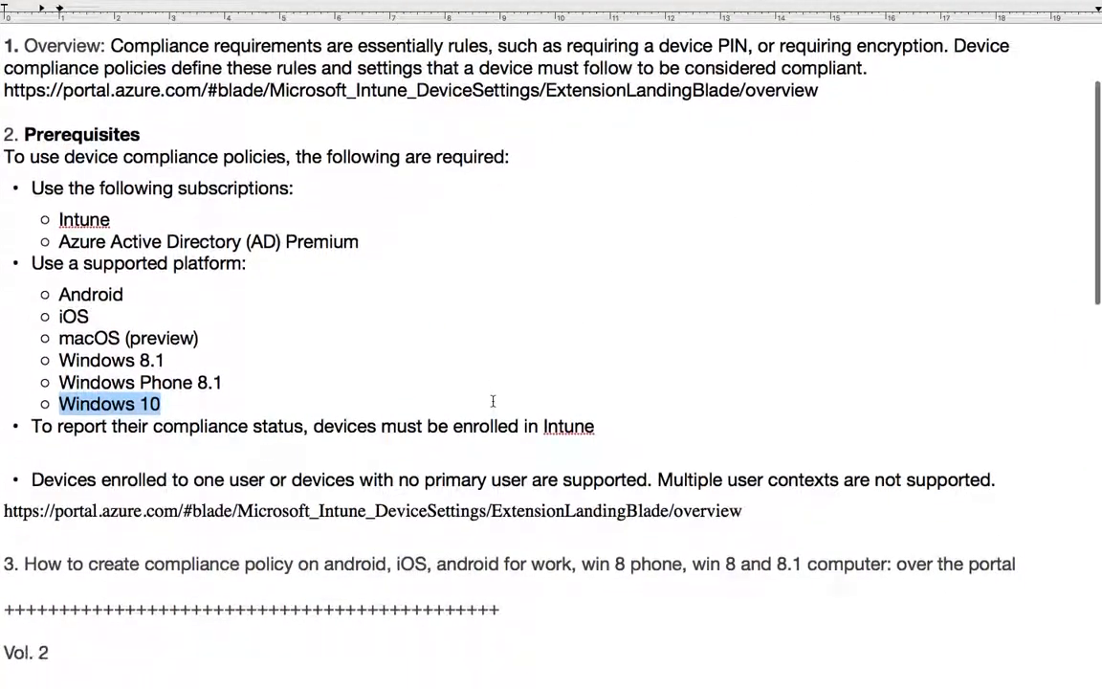
scroll(491, 397, down, 2)
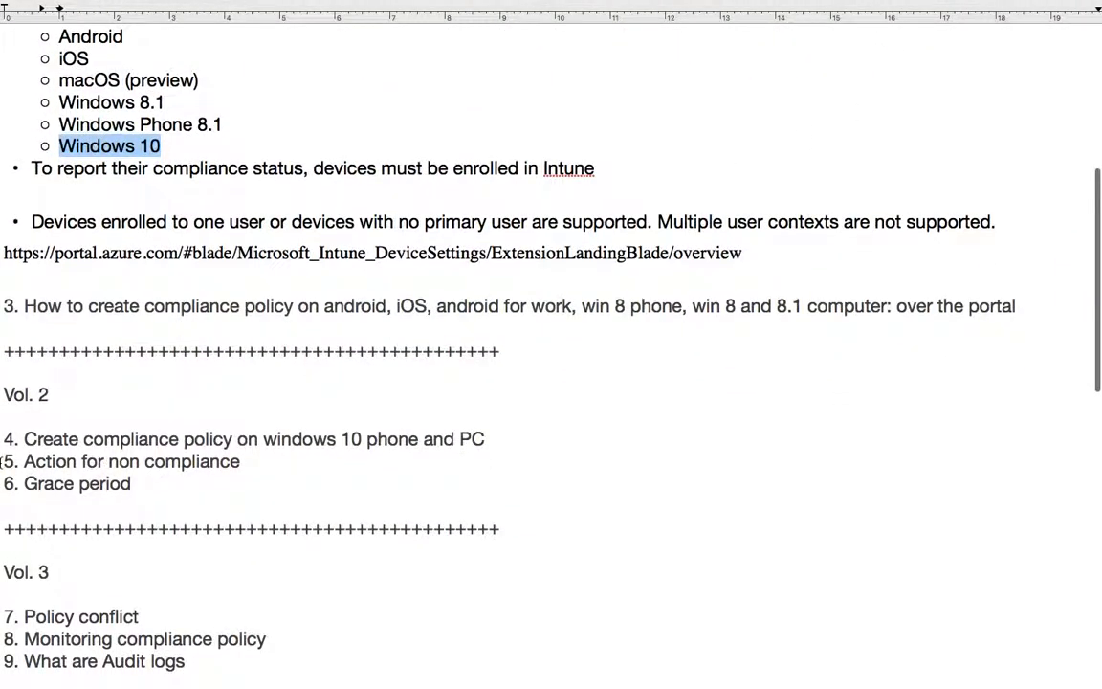
drag(25, 440, 517, 430)
drag(264, 463, 22, 457)
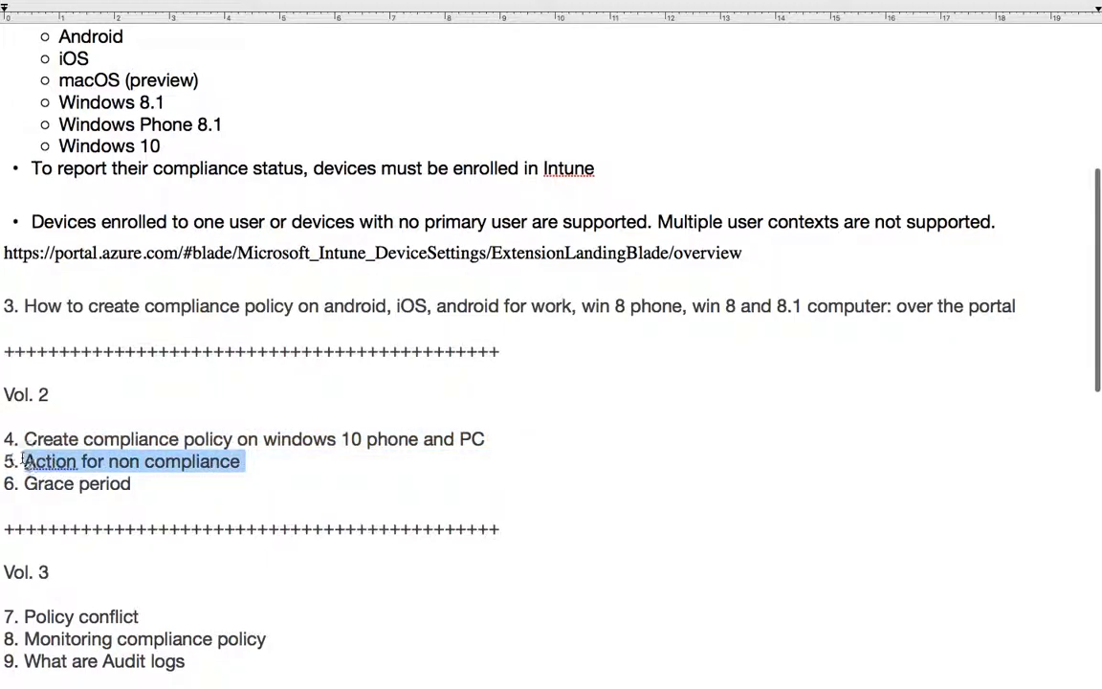
drag(169, 484, 19, 462)
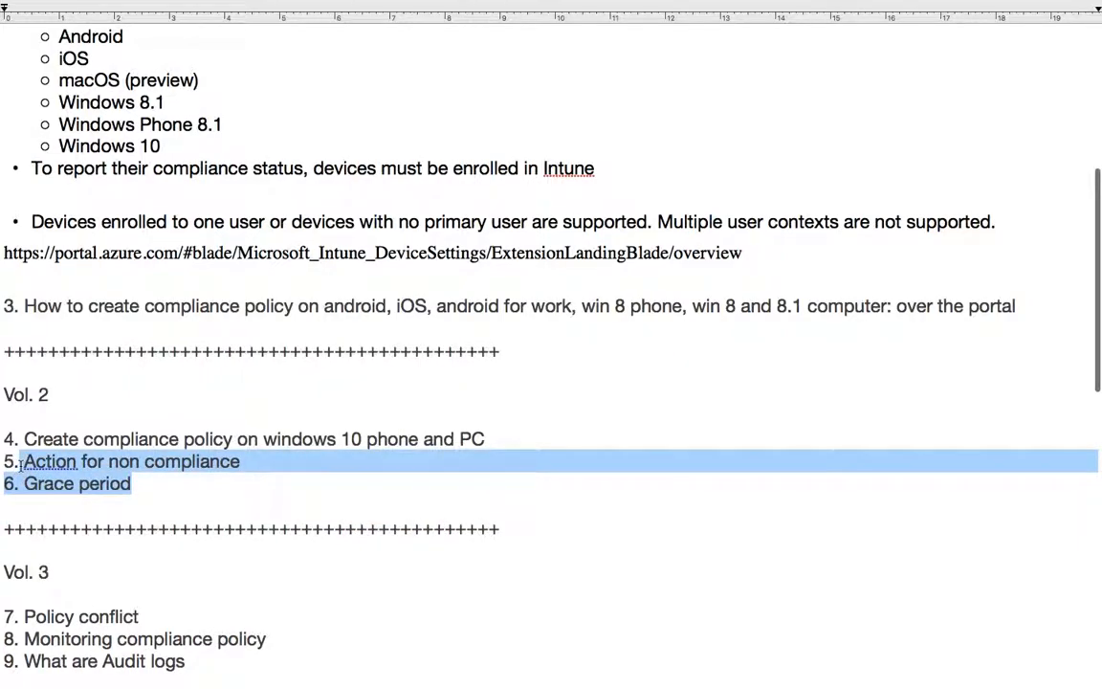
click(21, 439)
click(26, 438)
drag(26, 438, 484, 438)
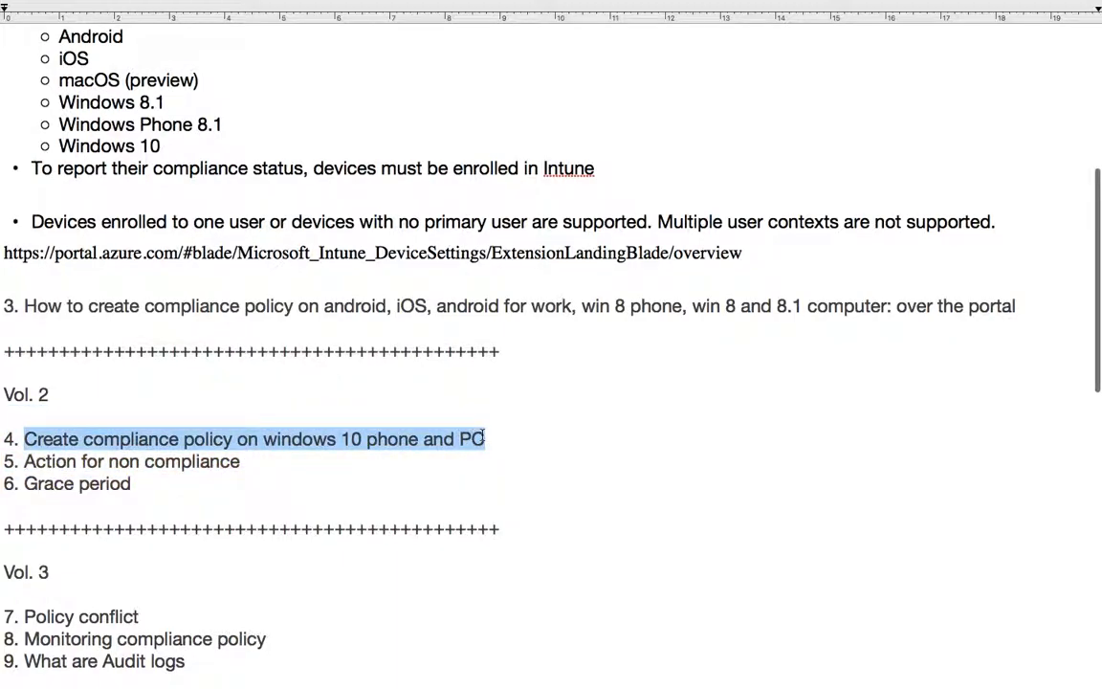
Highlight the Vol. 3 topics Policy conflict and Monitoring compliance policy, and switch back to the Intune policy list in Firefox.
scroll(484, 438, down, 1)
scroll(482, 435, down, 6)
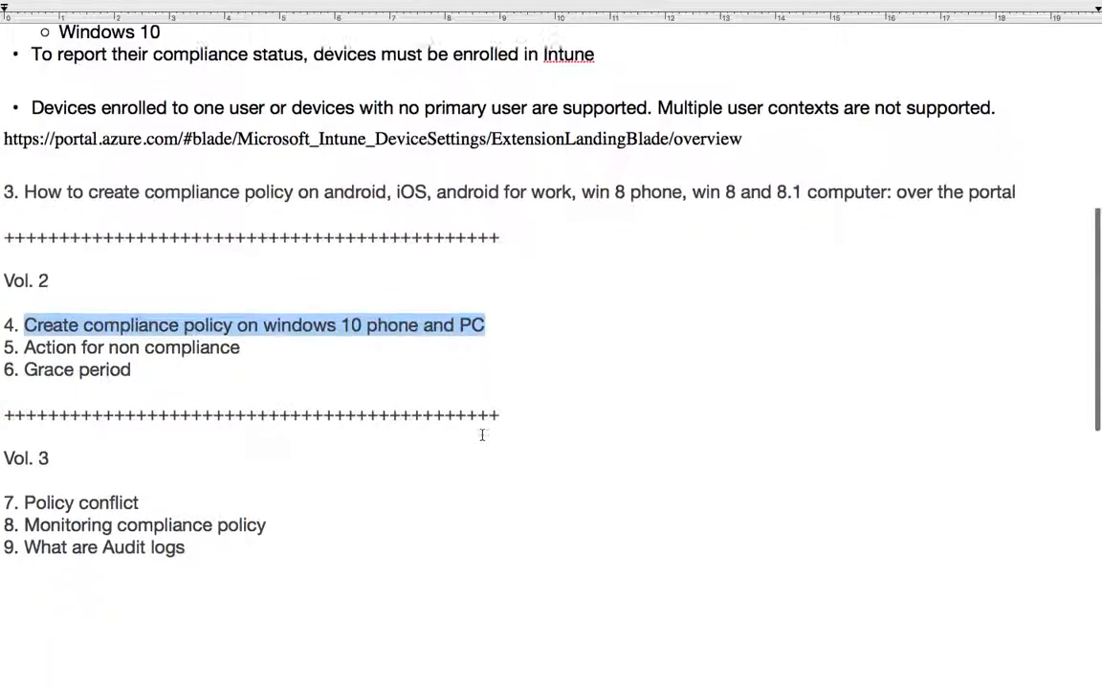
drag(23, 490, 140, 488)
drag(267, 513, 23, 523)
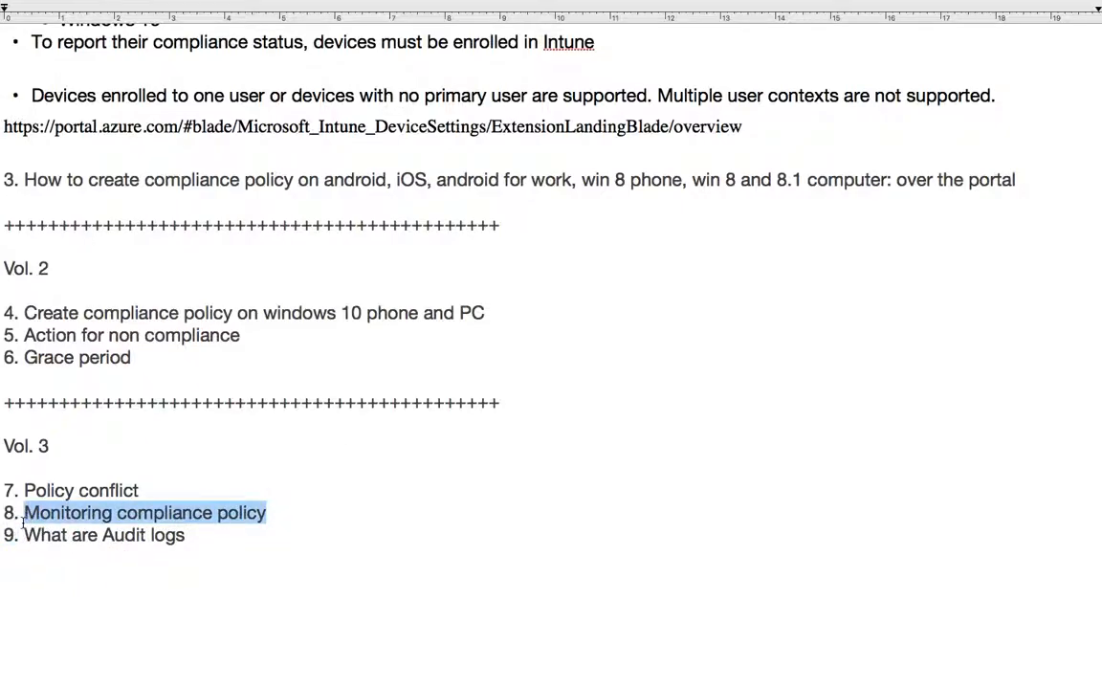
key(ctrl+Left)
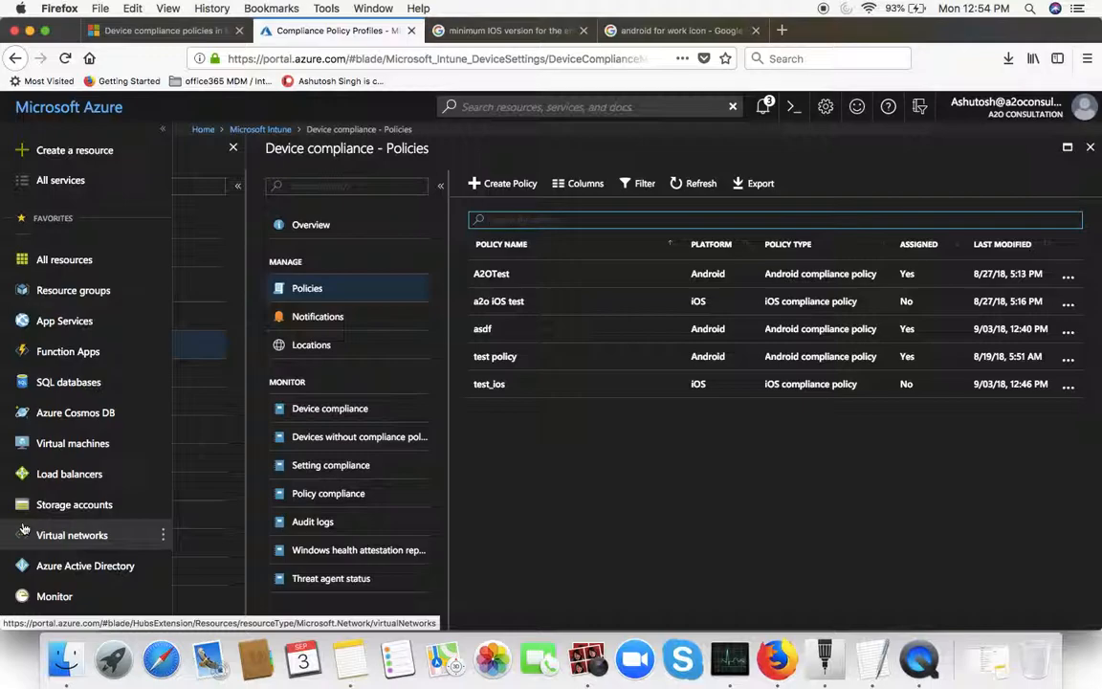
key(ctrl+Left)
key(ctrl+Right)
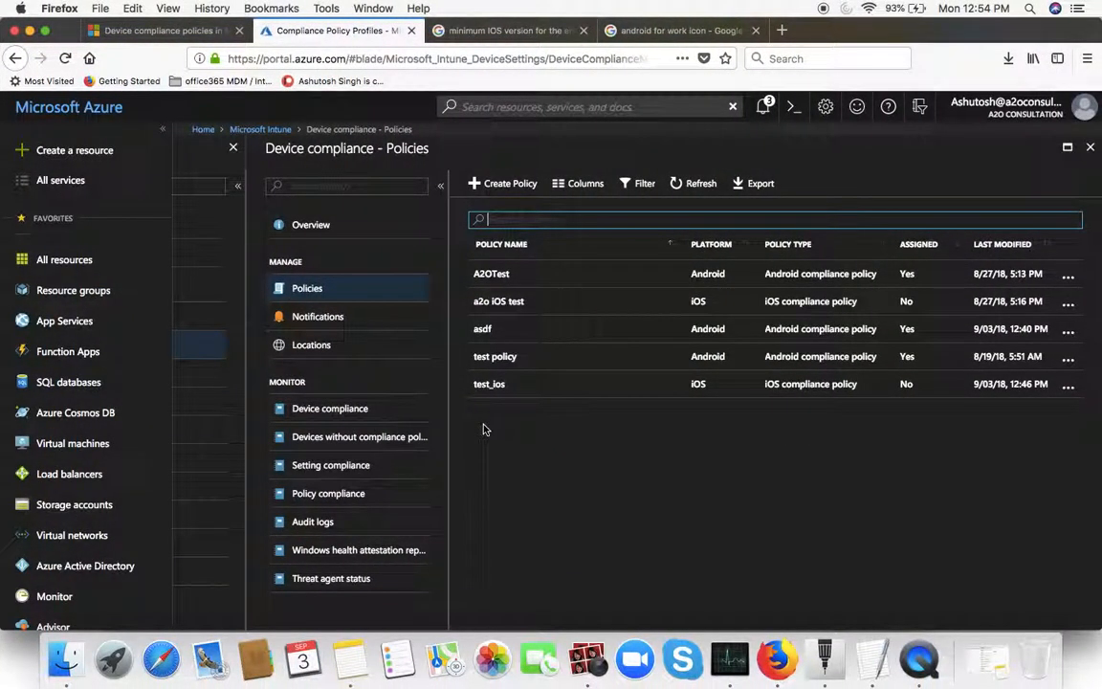